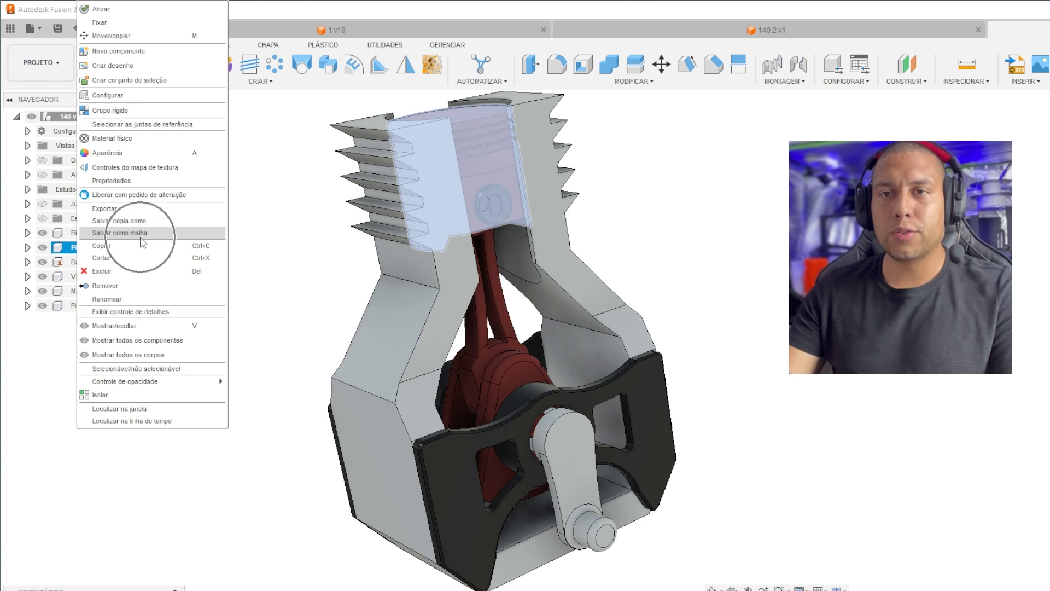
Step: Save the piston component as a binary STL mesh in millimetres with high refinement, named Pistão.stl, in the Downloads folder 08.01
left_click(140, 237)
left_click_drag(215, 144, 278, 144)
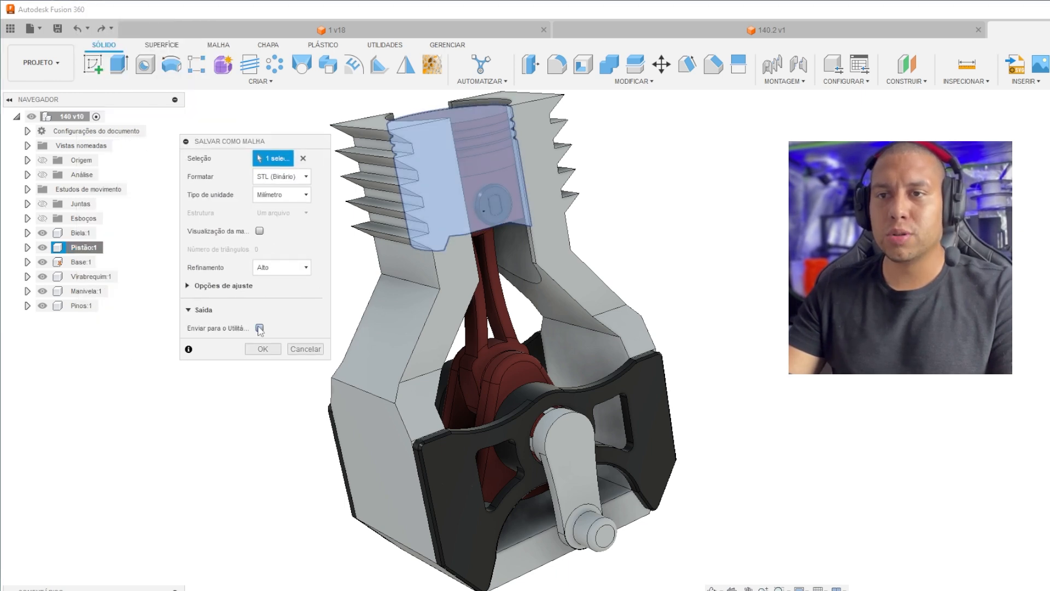
left_click(262, 348)
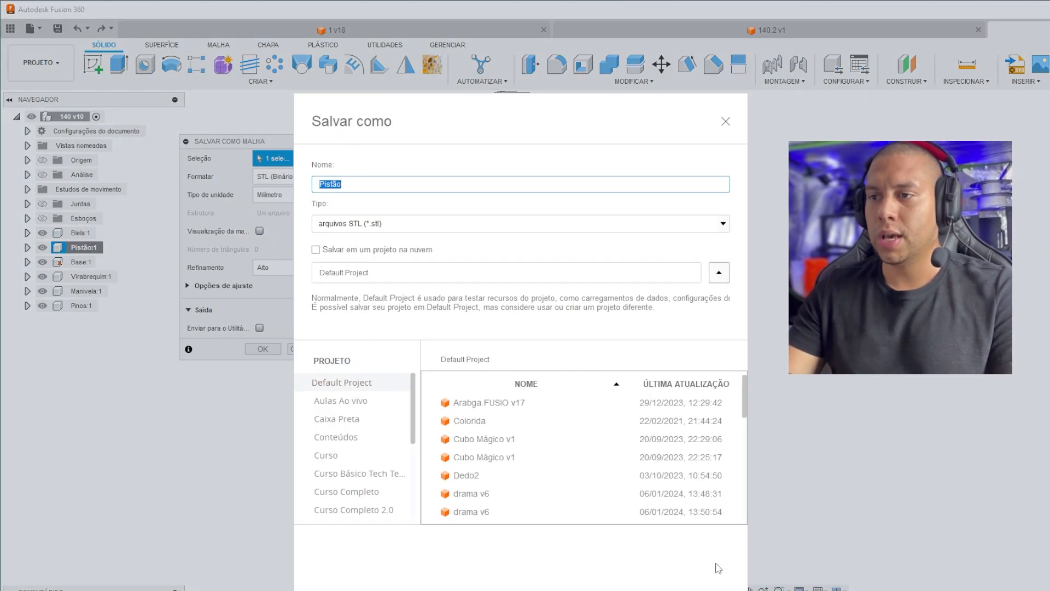
left_click(349, 197)
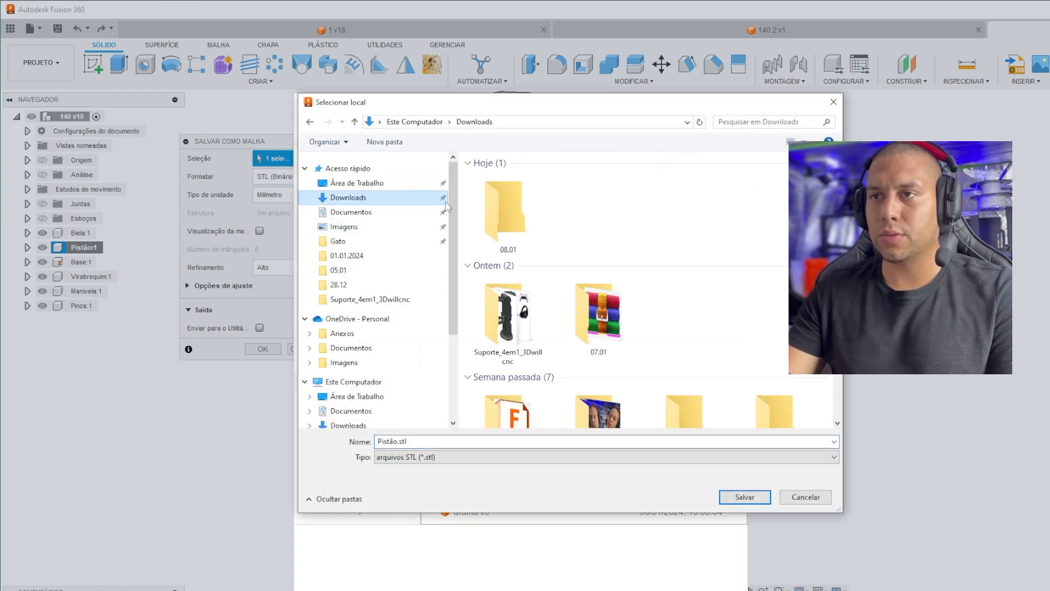
double_click(514, 207)
key("Return")
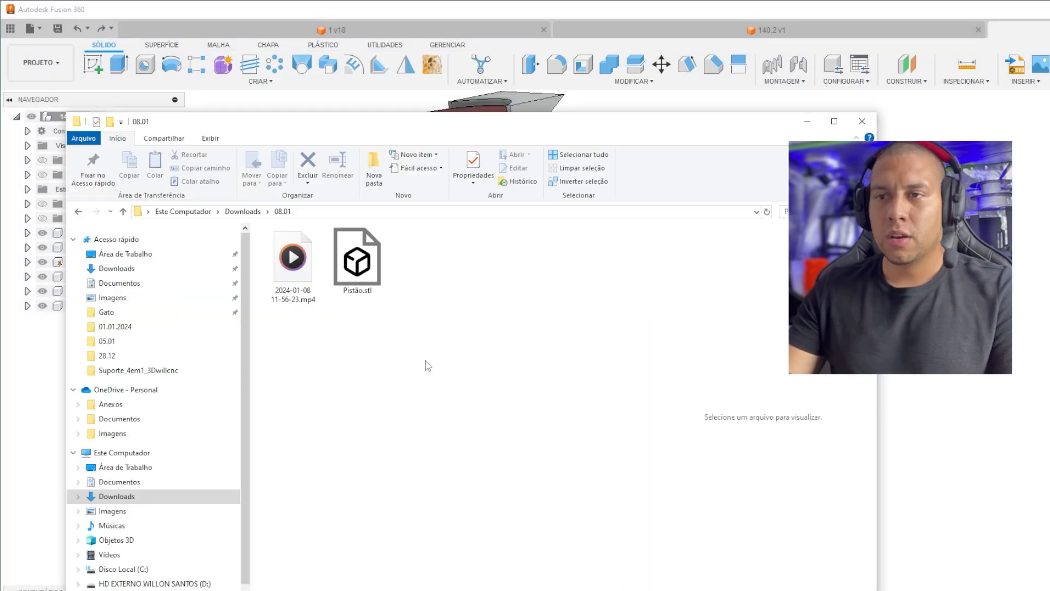
Step: Load Pistão.stl into UltiMaker Cura and rotate the piston upside down so its open end faces up
left_click(357, 260)
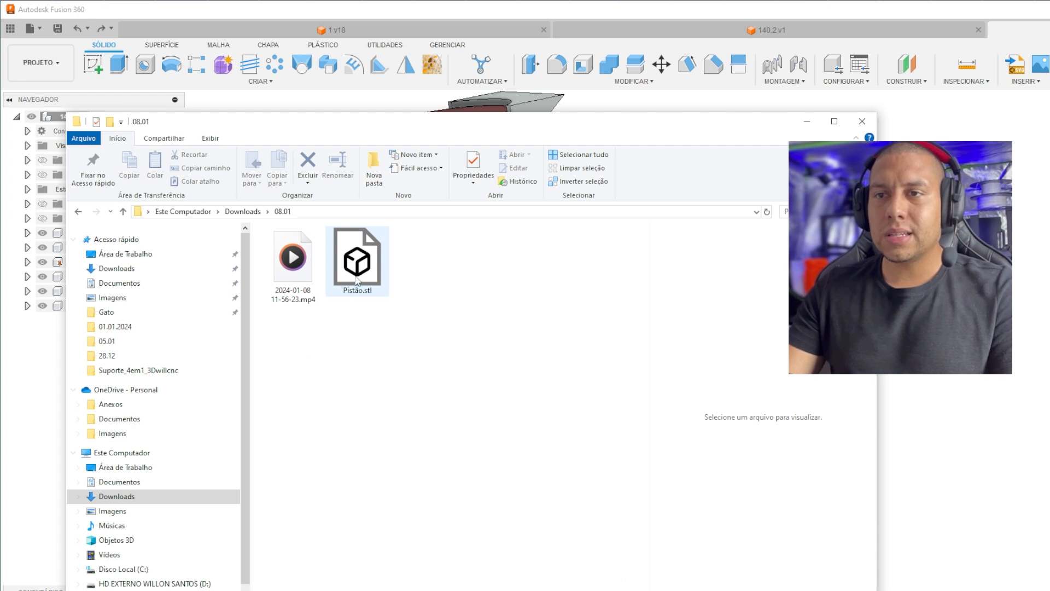
left_click_drag(371, 276, 509, 384)
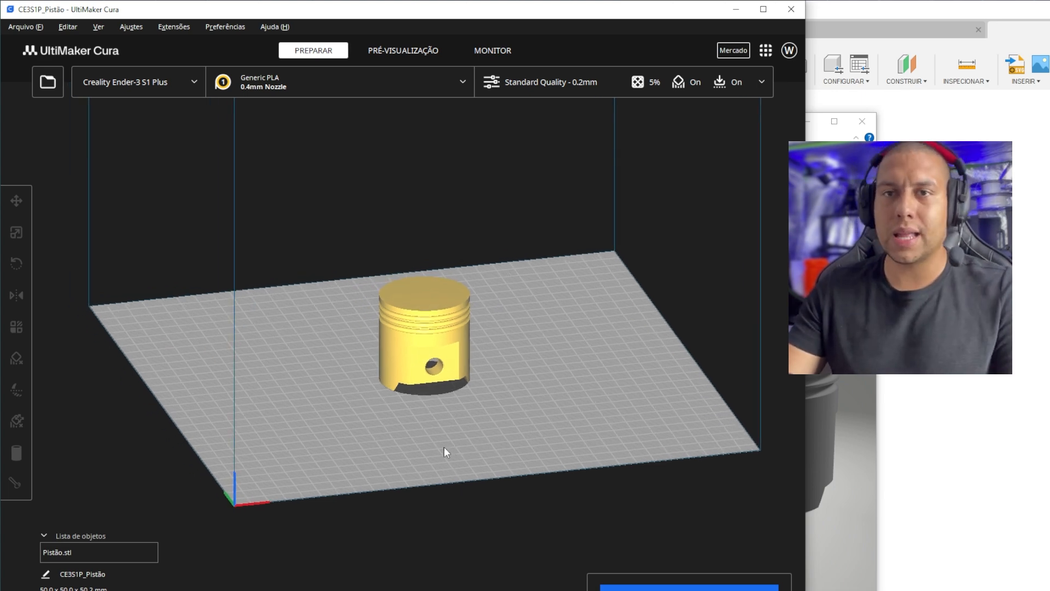
left_click(421, 320)
left_click(16, 264)
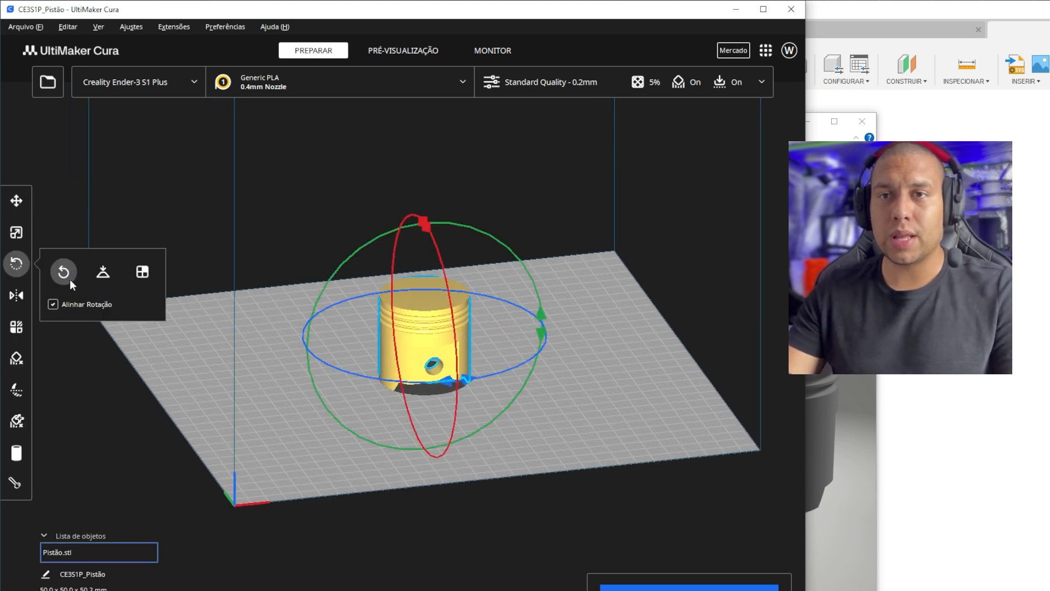
right_click_drag(472, 193, 546, 200)
left_click(546, 200)
left_click(418, 274)
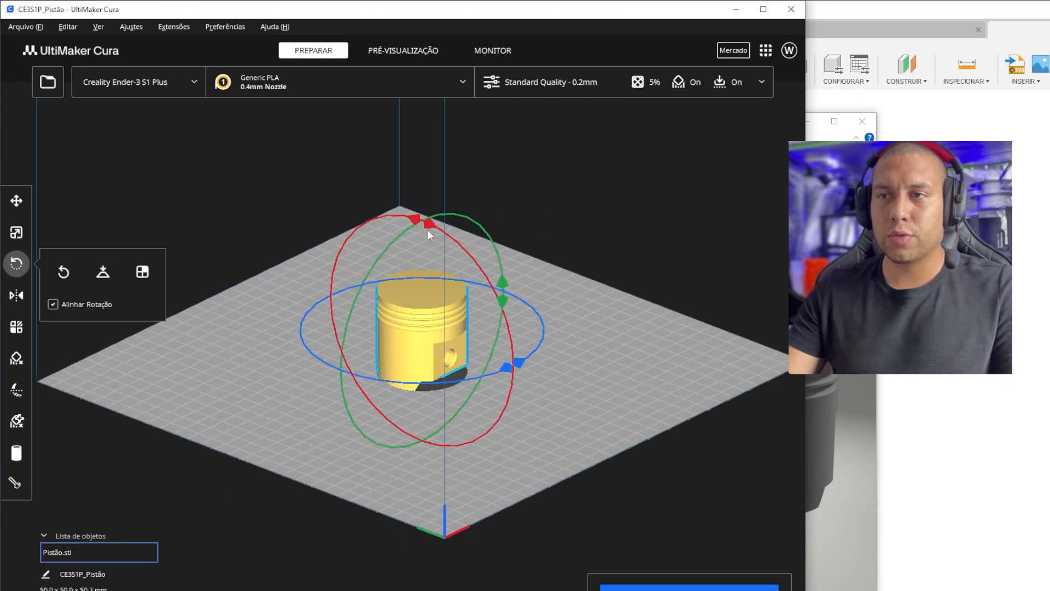
left_click_drag(433, 223, 258, 364)
Step: Move the piston across the build plate toward the origin corner and deselect it
left_click(11, 212)
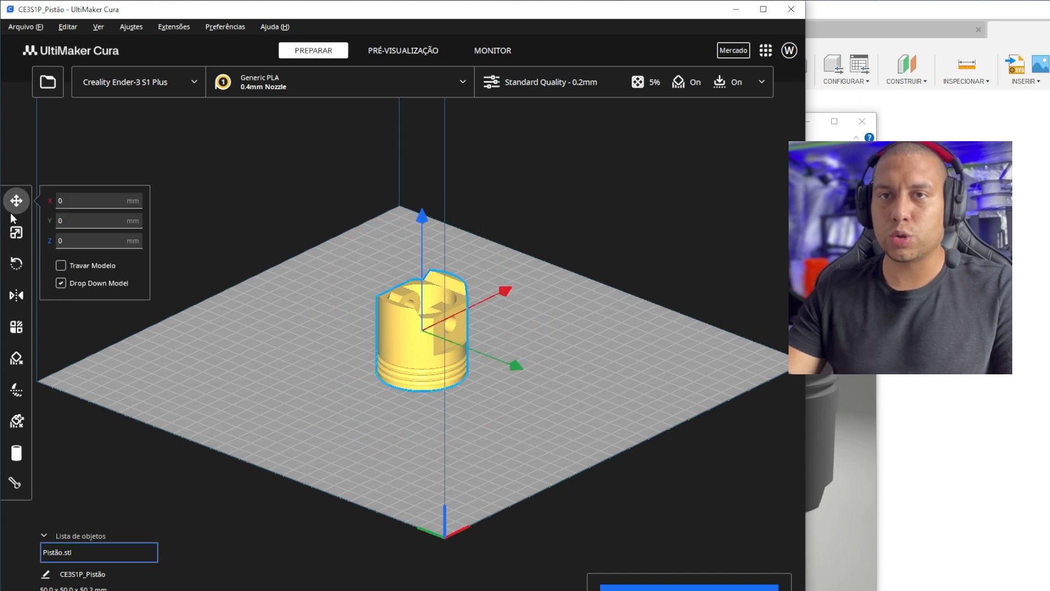
left_click(523, 397)
left_click_drag(419, 377, 414, 435)
left_click(463, 430)
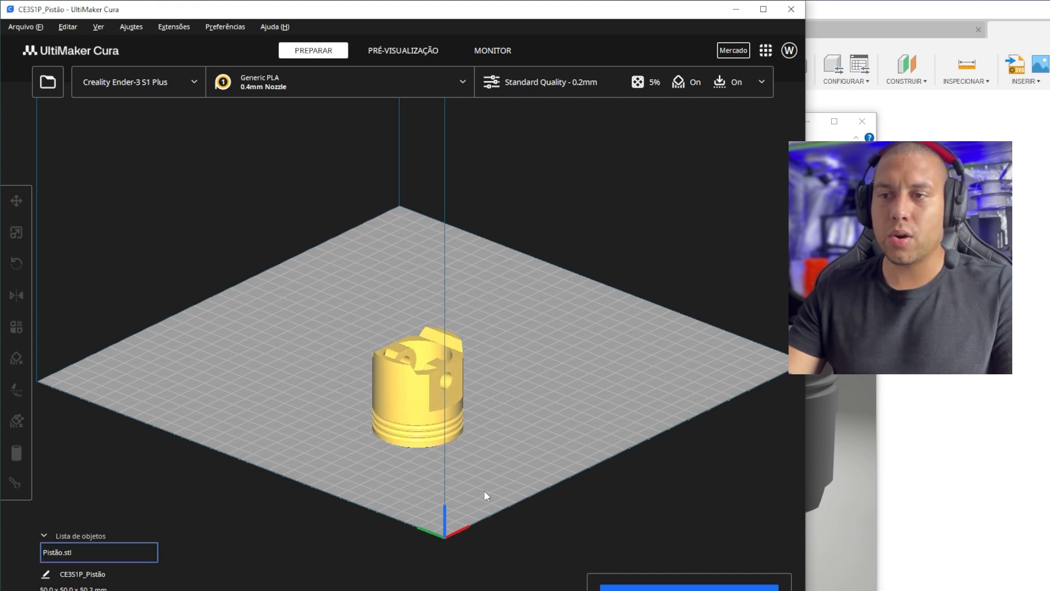
Step: Examine the piston's hollow interior, inner pin bosses and side holes from above
right_click_drag(463, 429, 416, 289)
scroll(511, 195, "up", 5)
right_click_drag(513, 201, 500, 256)
scroll(628, 270, "up", 3)
right_click_drag(628, 269, 635, 235)
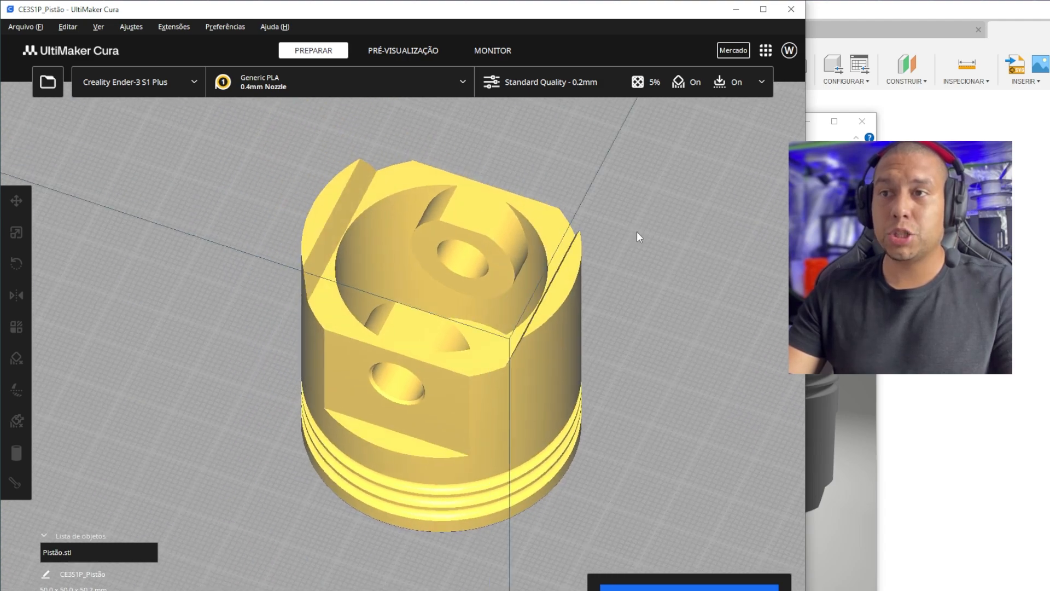
scroll(633, 235, "up", 5)
scroll(458, 226, "down", 8)
right_click_drag(608, 300, 598, 337)
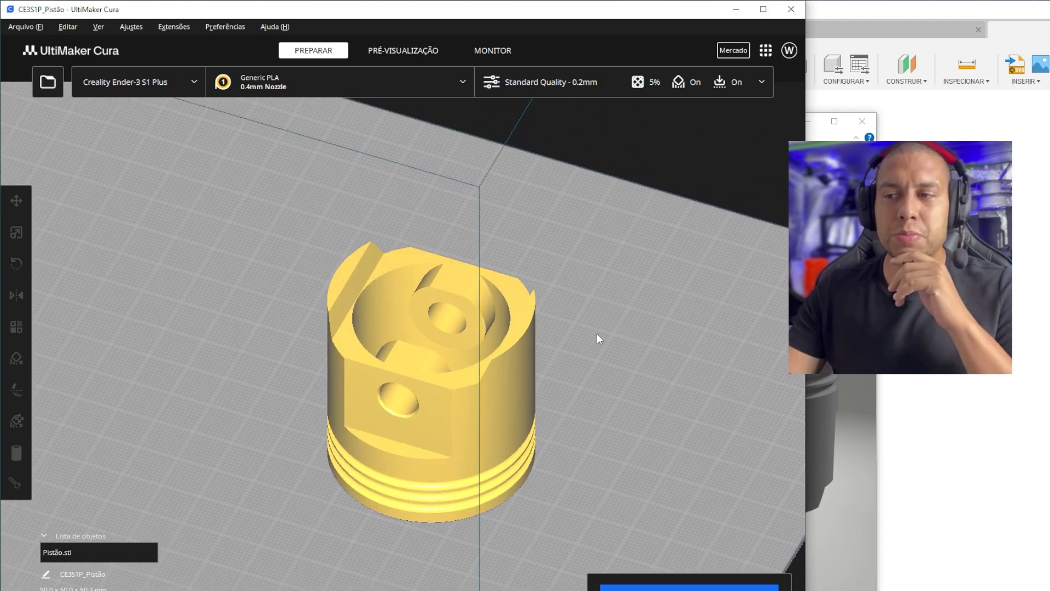
Step: Widen the slicer window across the screen and view the piston from a lower side angle
left_click_drag(806, 317, 1049, 317)
middle_click_drag(814, 456, 578, 375)
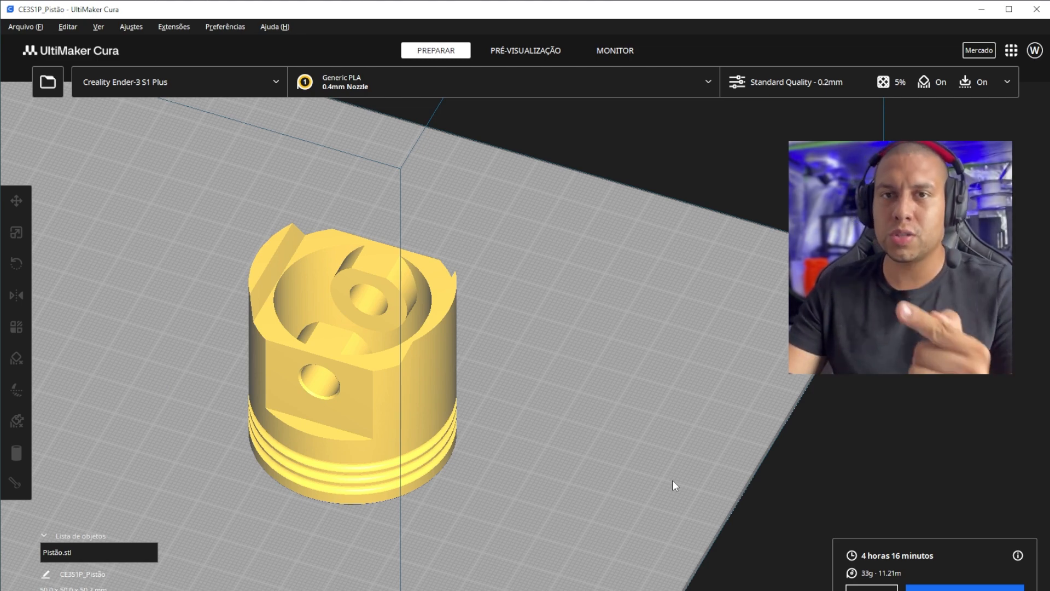
right_click_drag(672, 480, 569, 404)
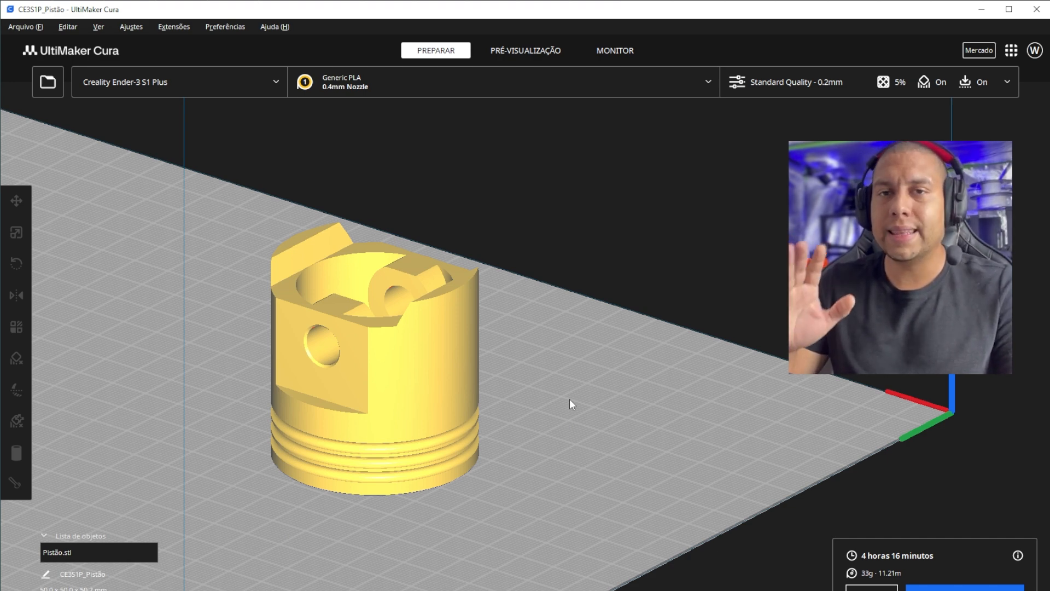
right_click_drag(566, 355, 608, 365)
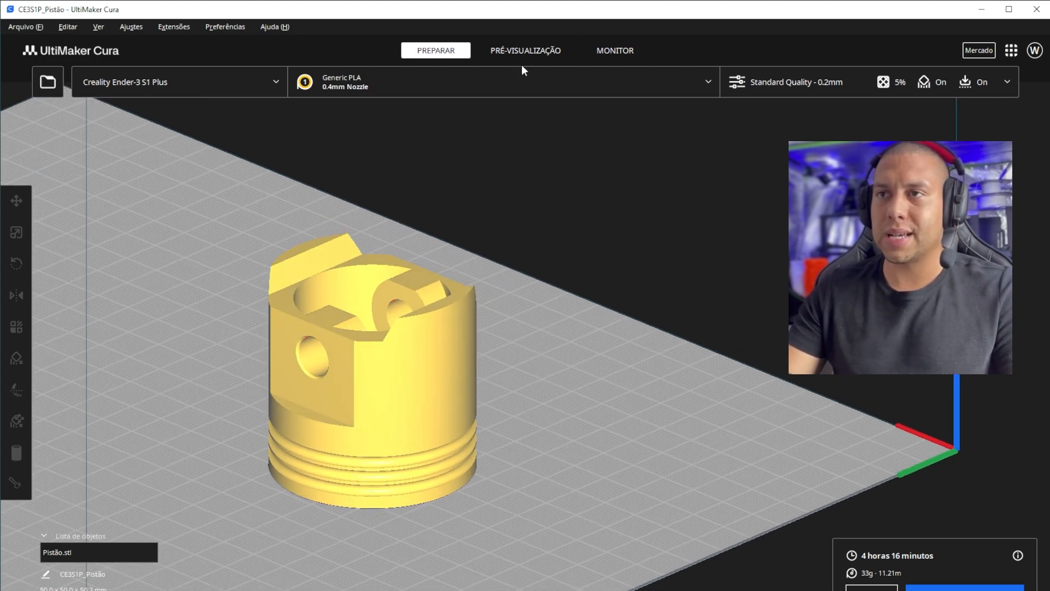
Step: Preview the sliced piston with its supports and cut the displayed layers down to layer 152
left_click(527, 50)
right_click_drag(600, 164, 535, 154)
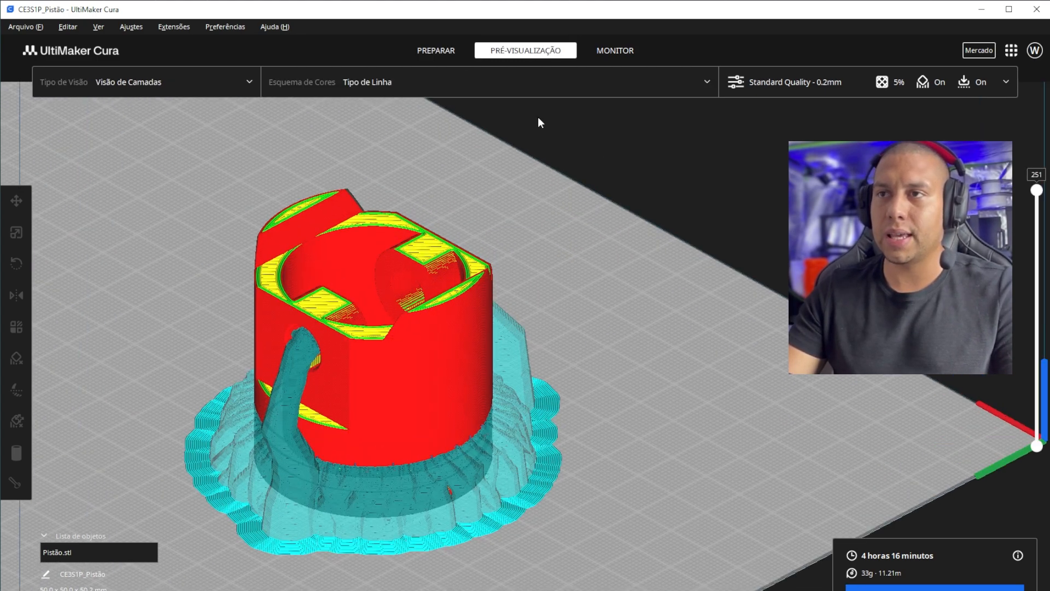
left_click_drag(1036, 190, 1037, 284)
Step: Review the support settings in the print settings, including the available support structures, without changing any of them
left_click(818, 92)
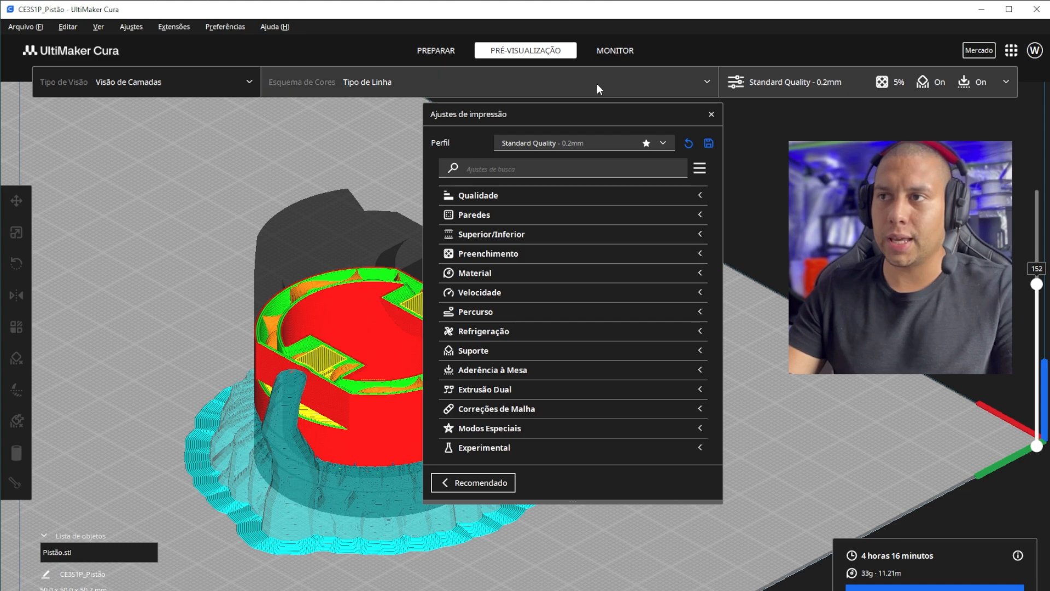
left_click_drag(579, 110, 241, 131)
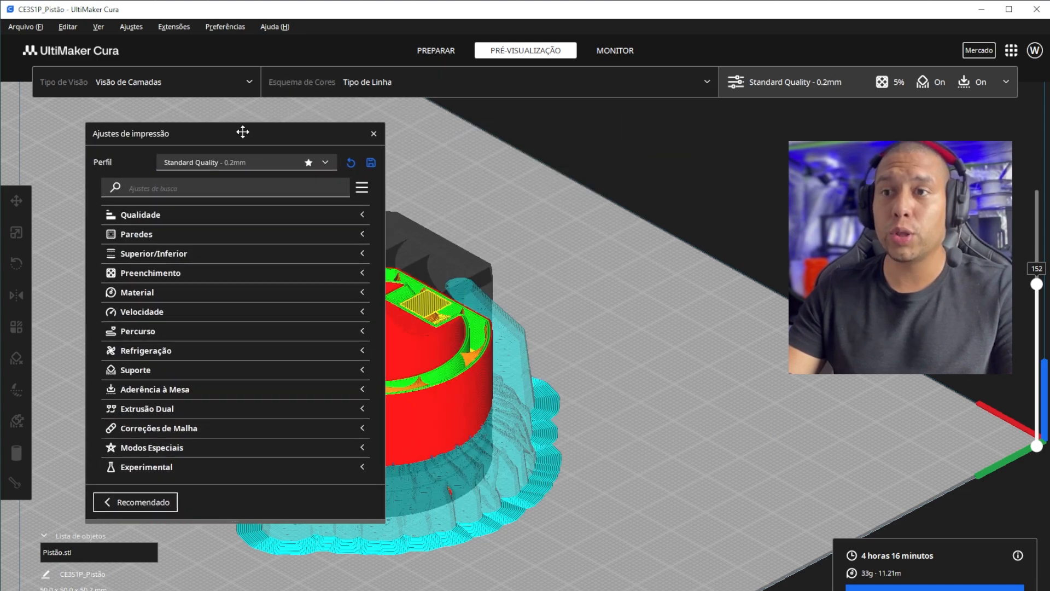
left_click(199, 372)
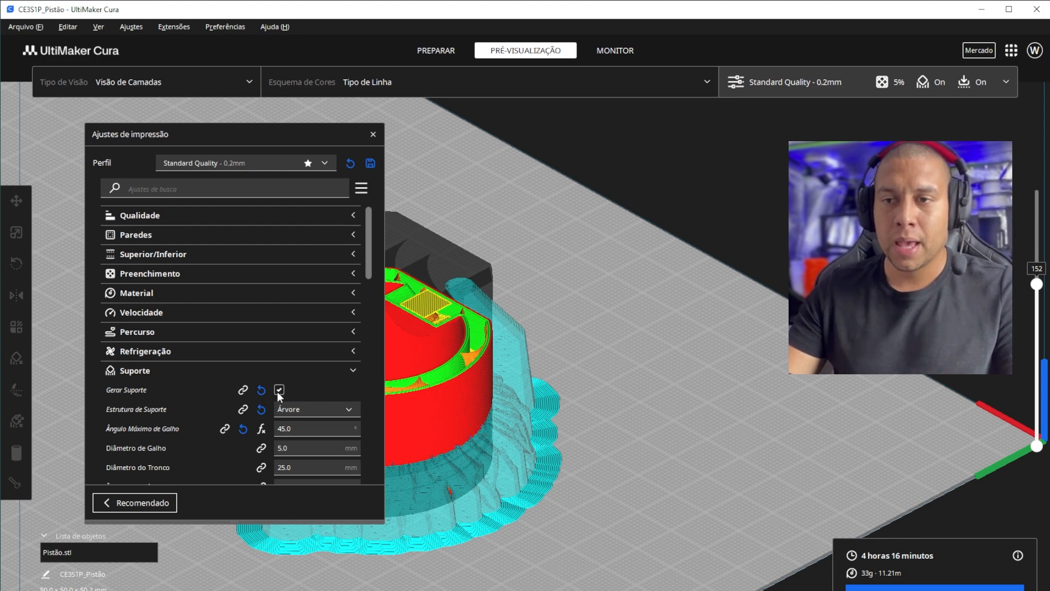
left_click(302, 408)
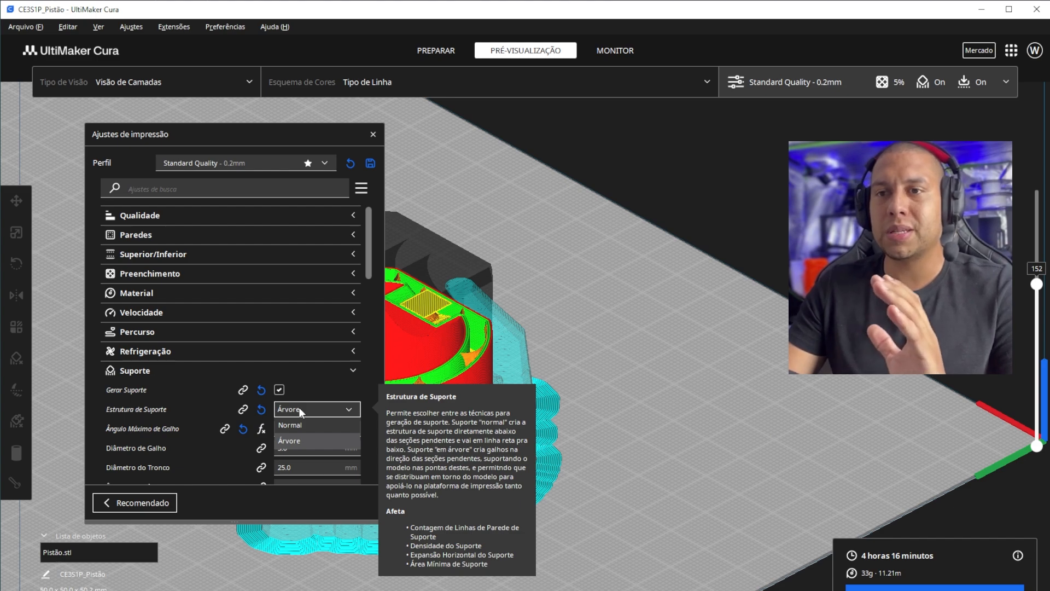
left_click(321, 382)
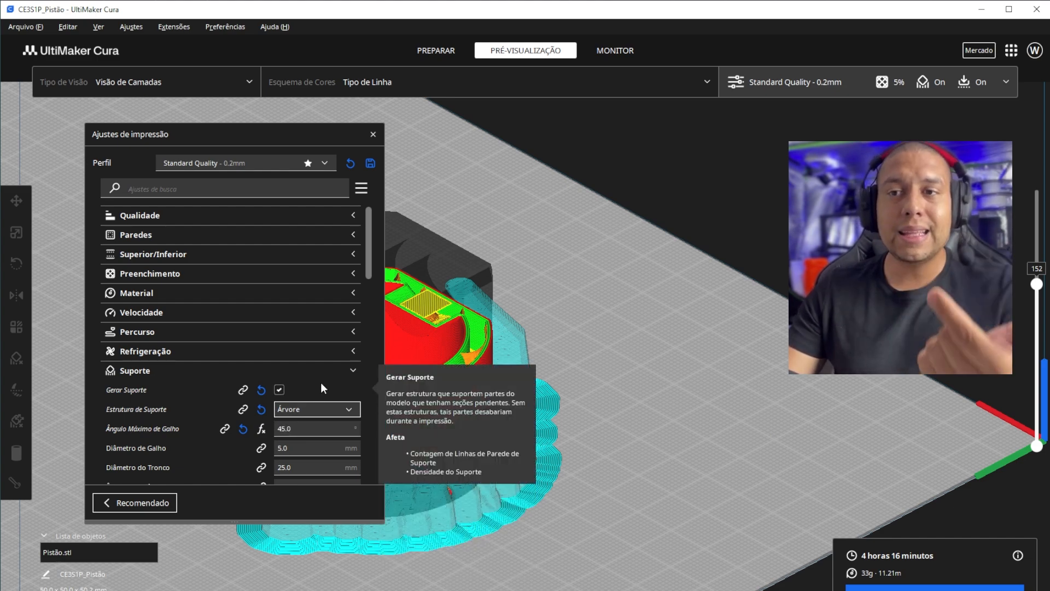
scroll(321, 382, "down", 3)
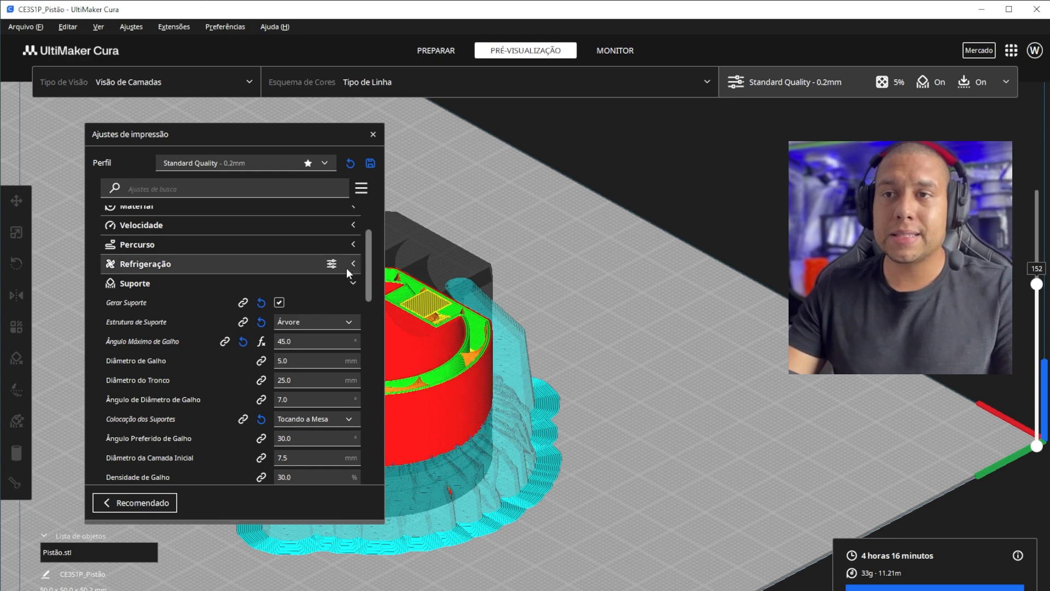
left_click(356, 282)
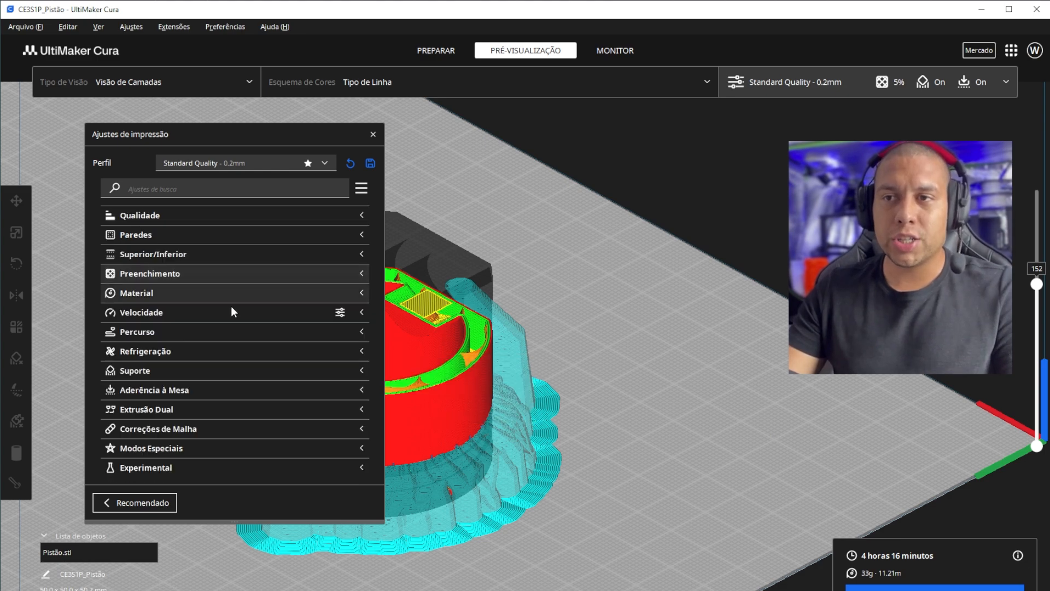
left_click(372, 134)
Step: Show all layers up to 251 and inspect the sliced piston's inner bosses, pin holes and outer supports
middle_click_drag(600, 331, 621, 383)
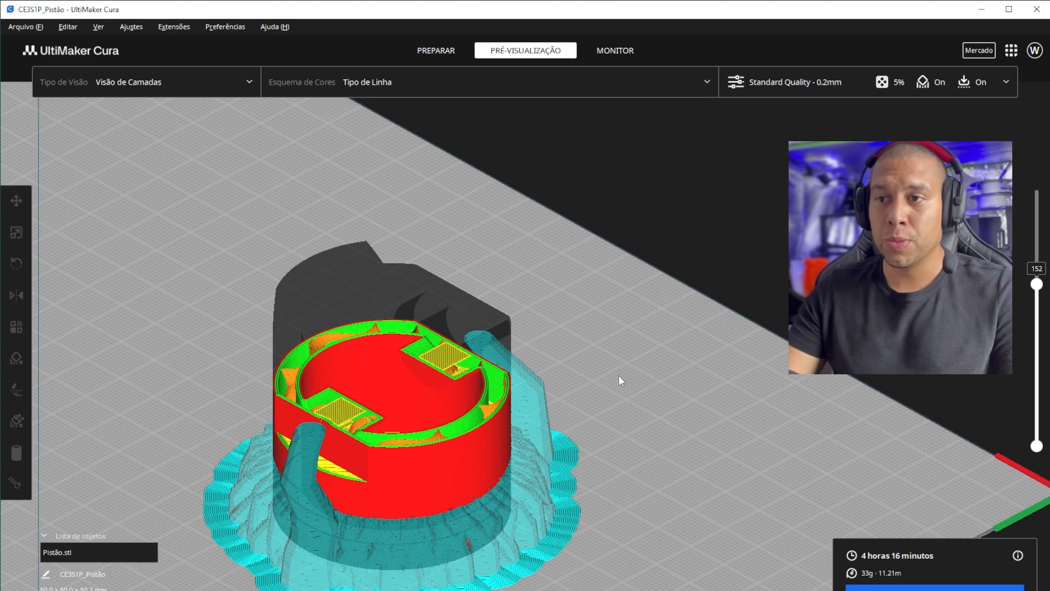
left_click_drag(1037, 284, 1013, 204)
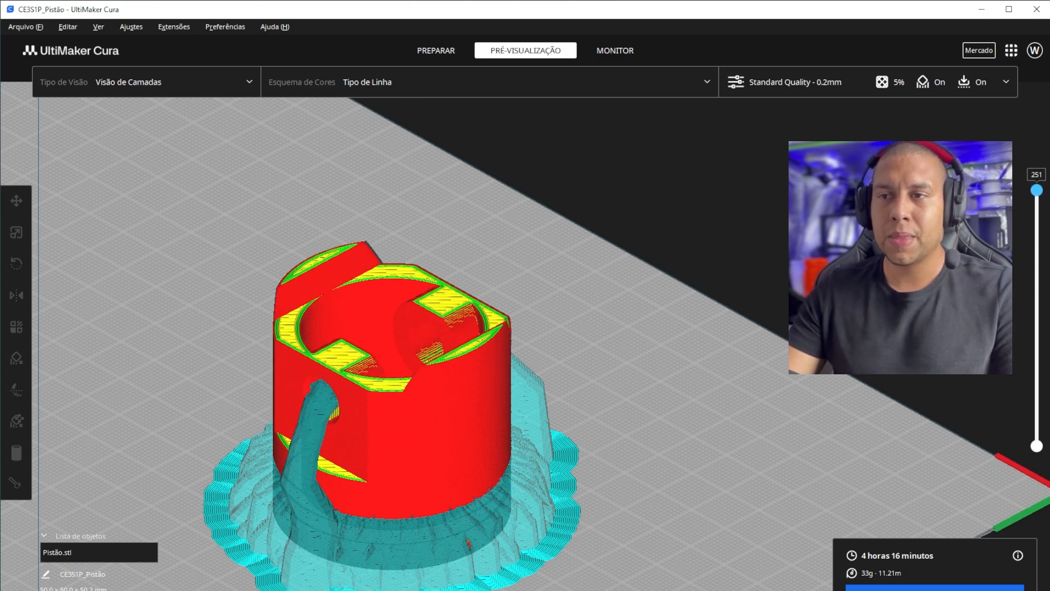
scroll(570, 273, "up", 5)
right_click_drag(570, 273, 767, 209)
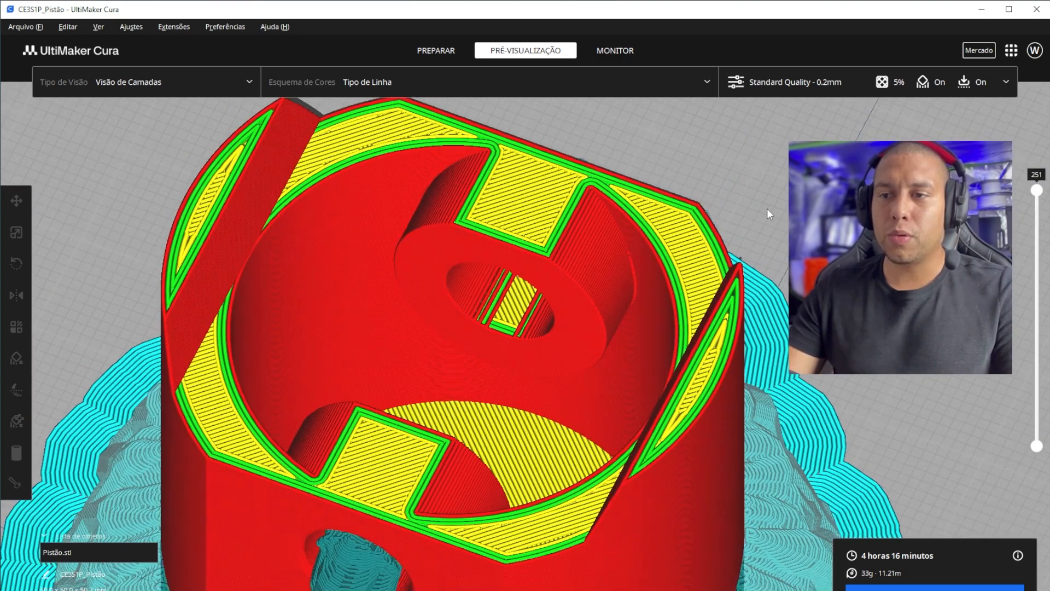
scroll(767, 209, "down", 5)
right_click_drag(720, 173, 720, 305)
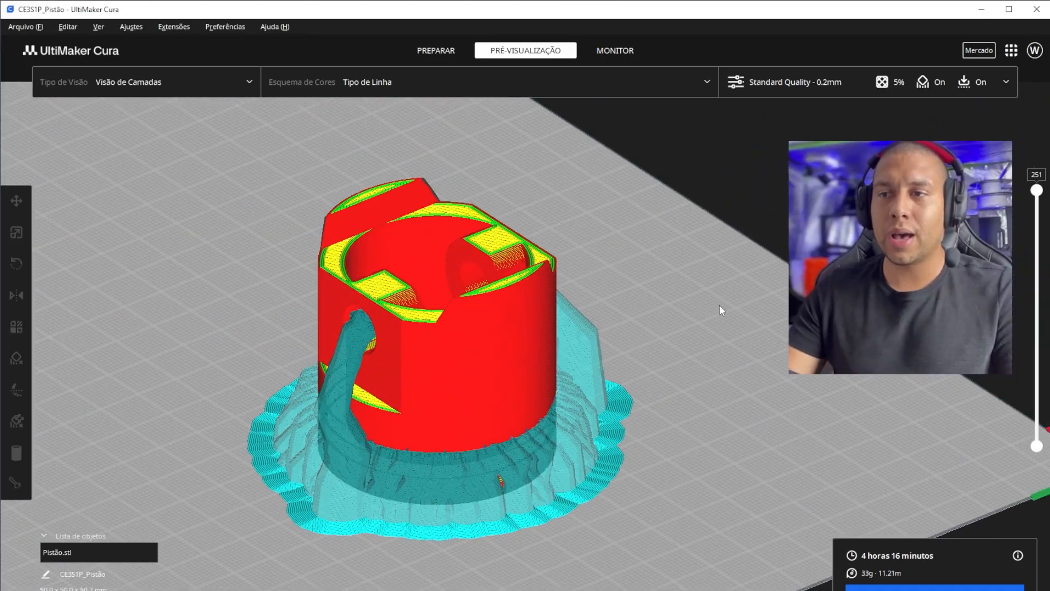
Step: Set the support placement to Em Todo Lugar and slice the piston again
left_click(796, 87)
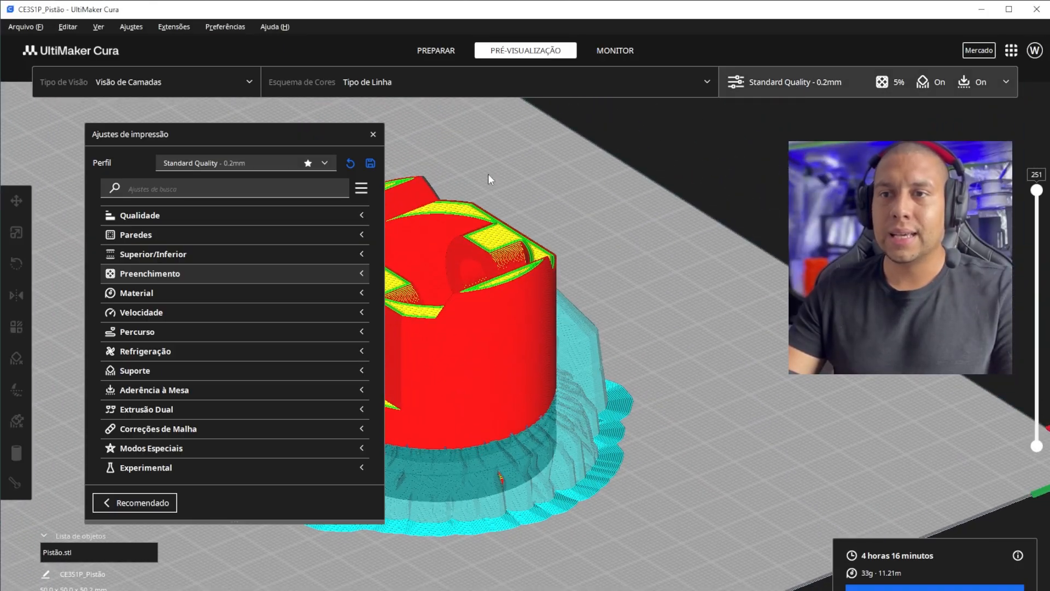
left_click(363, 371)
scroll(308, 354, "down", 3)
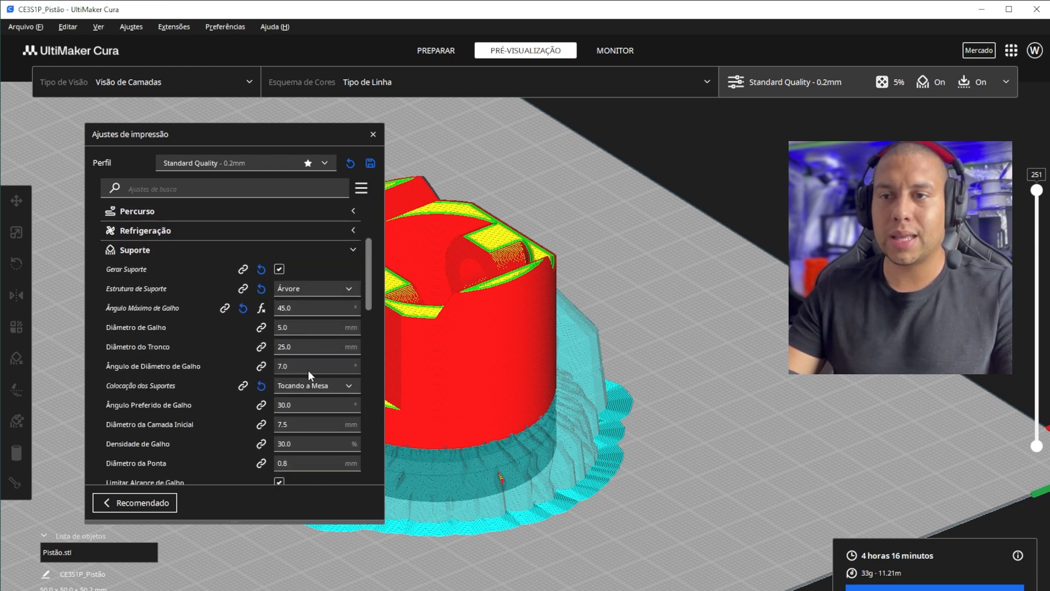
mouse_move(150, 393)
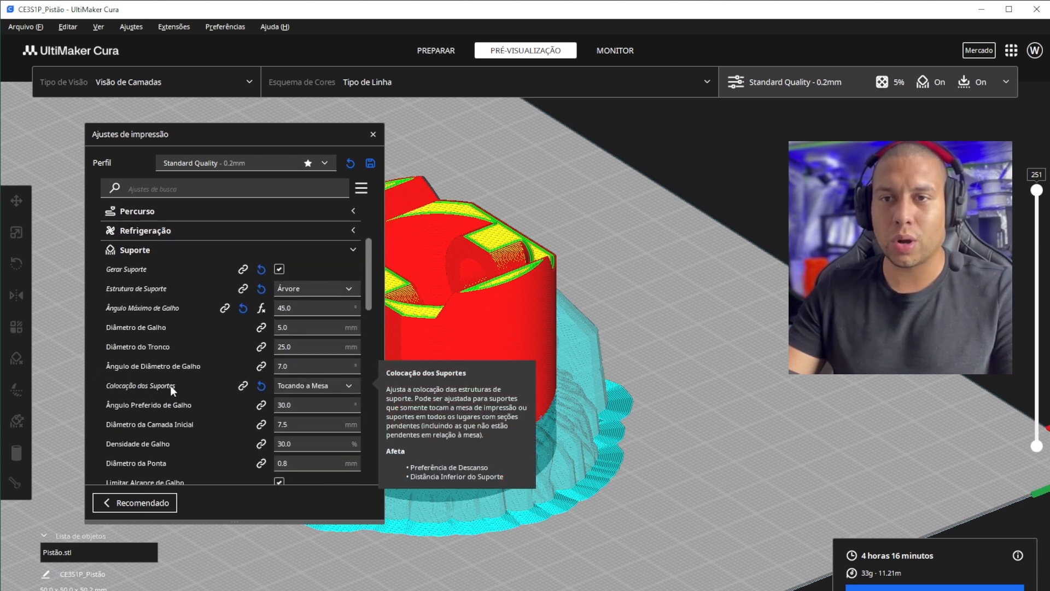
left_click(313, 385)
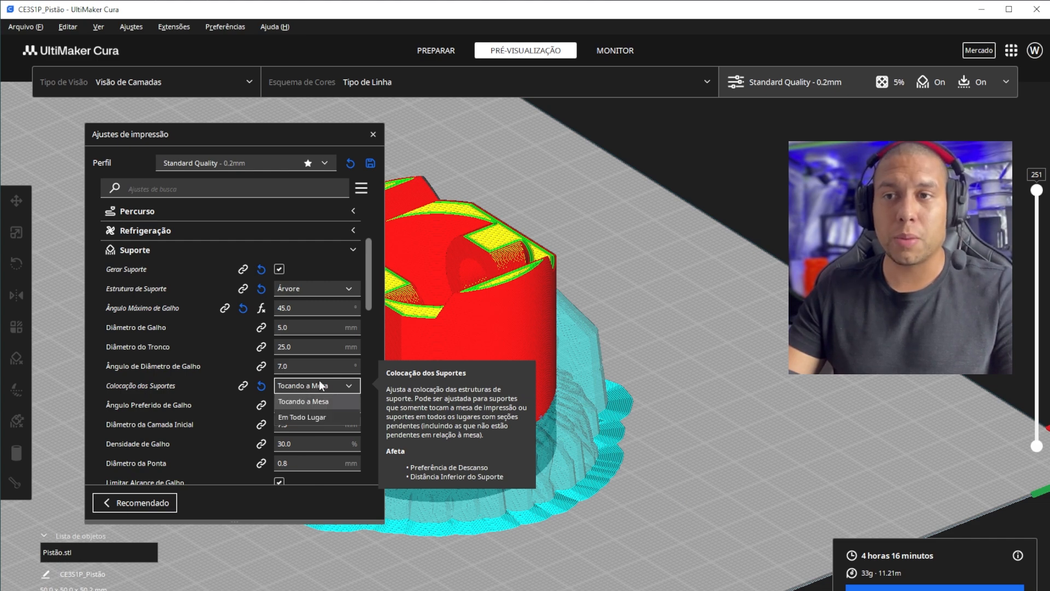
left_click(308, 417)
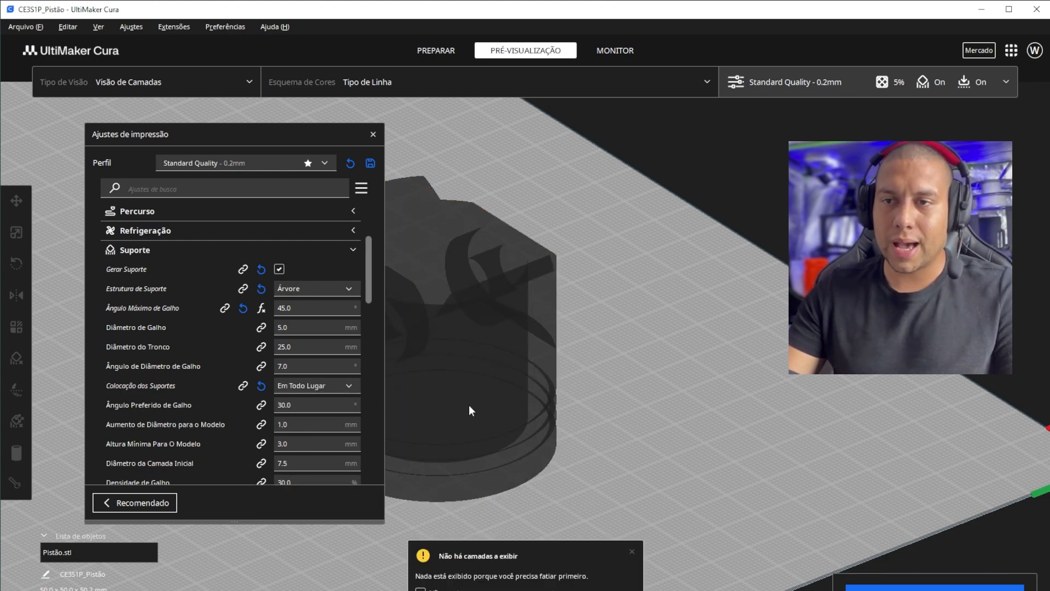
left_click(875, 587)
left_click(373, 134)
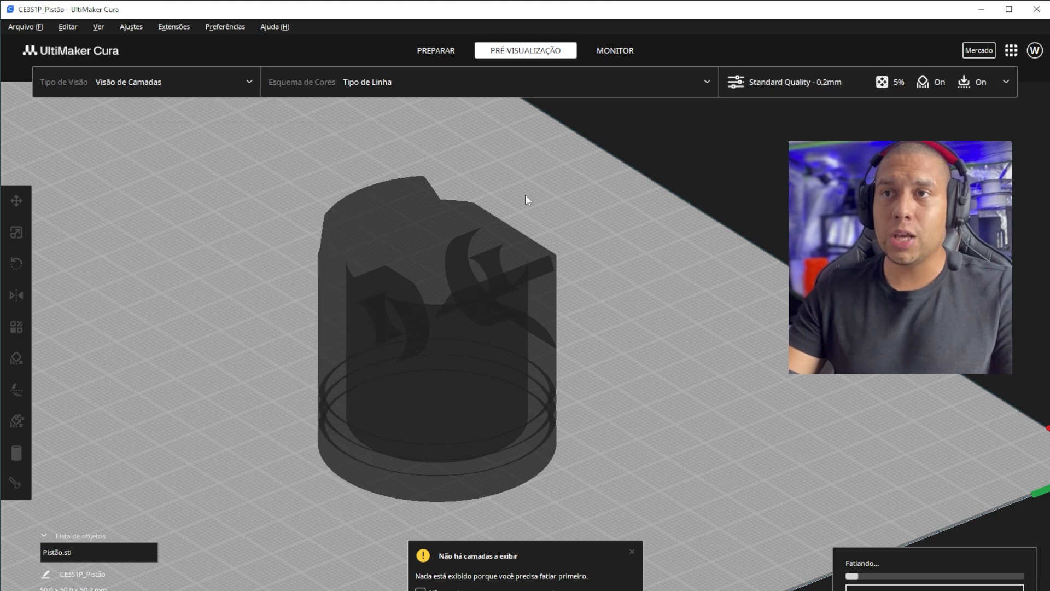
Step: Cut the displayed layers down to layer 208 and inspect the tree supports inside and outside the piston
right_click_drag(583, 245, 565, 232)
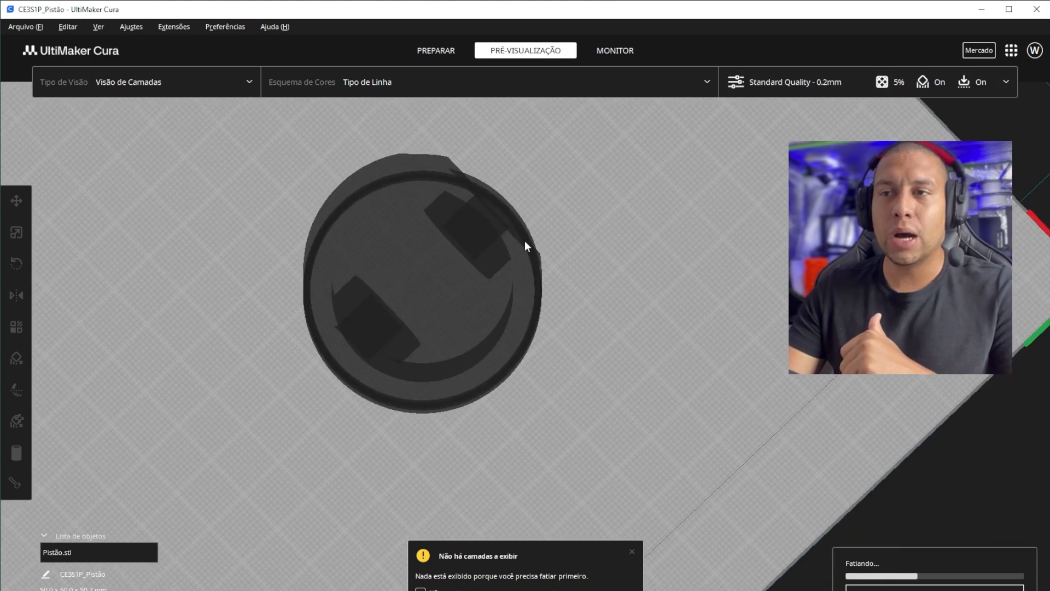
scroll(394, 270, "up", 3)
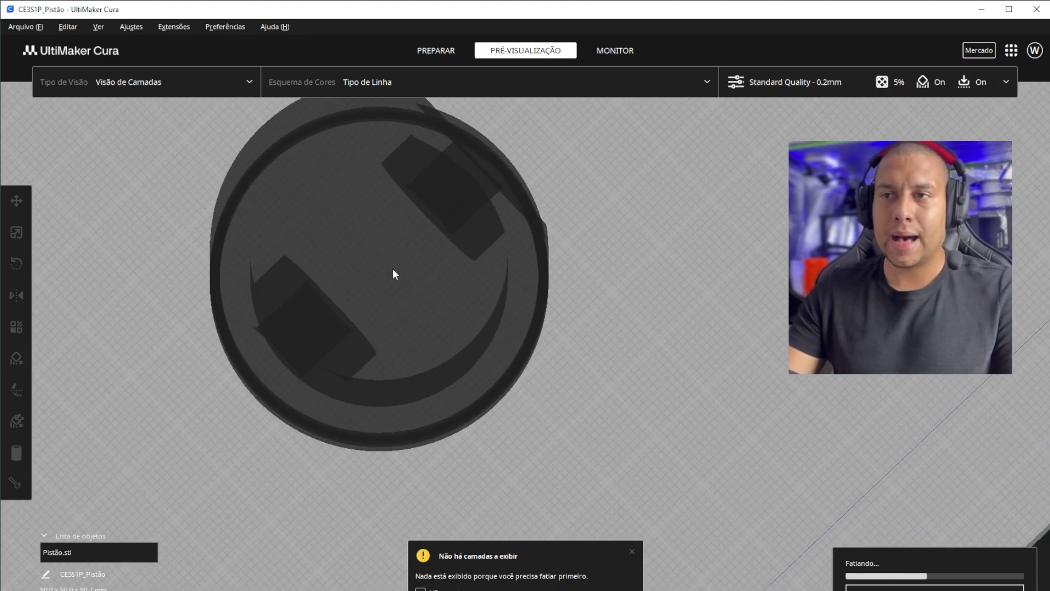
middle_click_drag(382, 250, 398, 355)
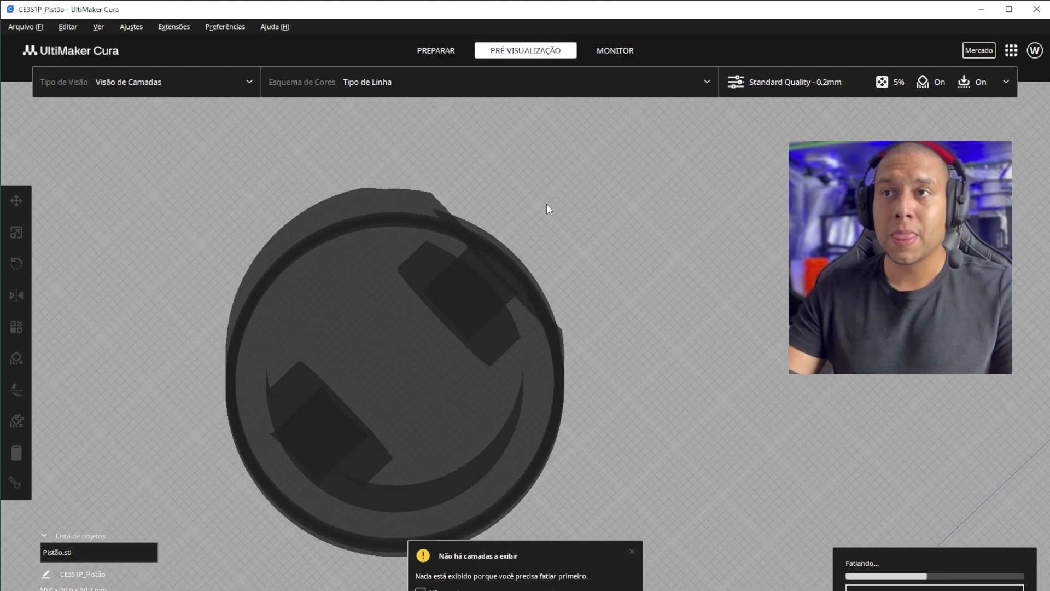
middle_click_drag(547, 210, 577, 234)
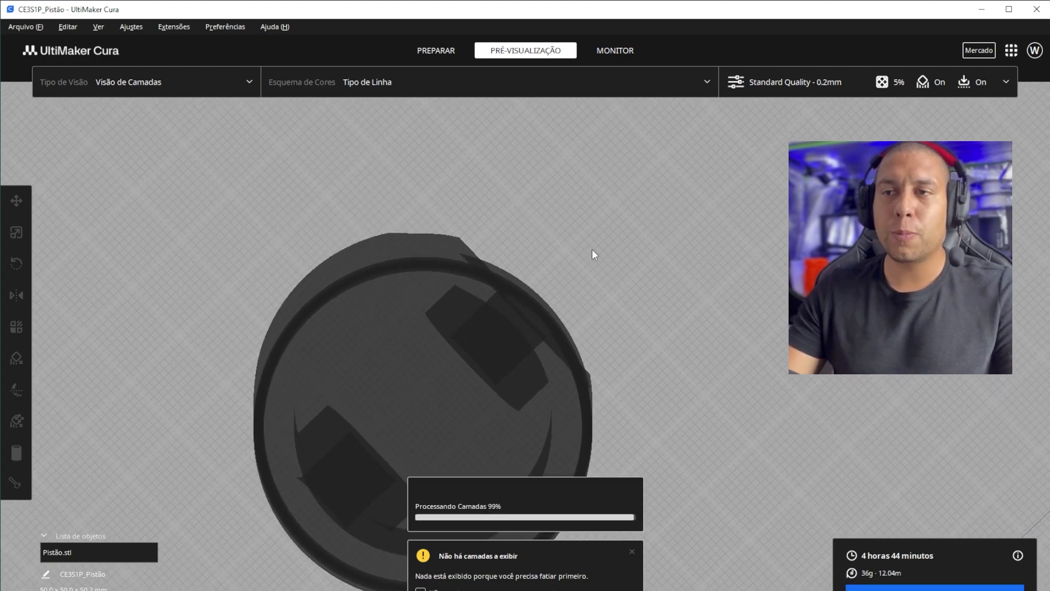
right_click_drag(603, 251, 606, 216)
scroll(596, 252, "up", 5)
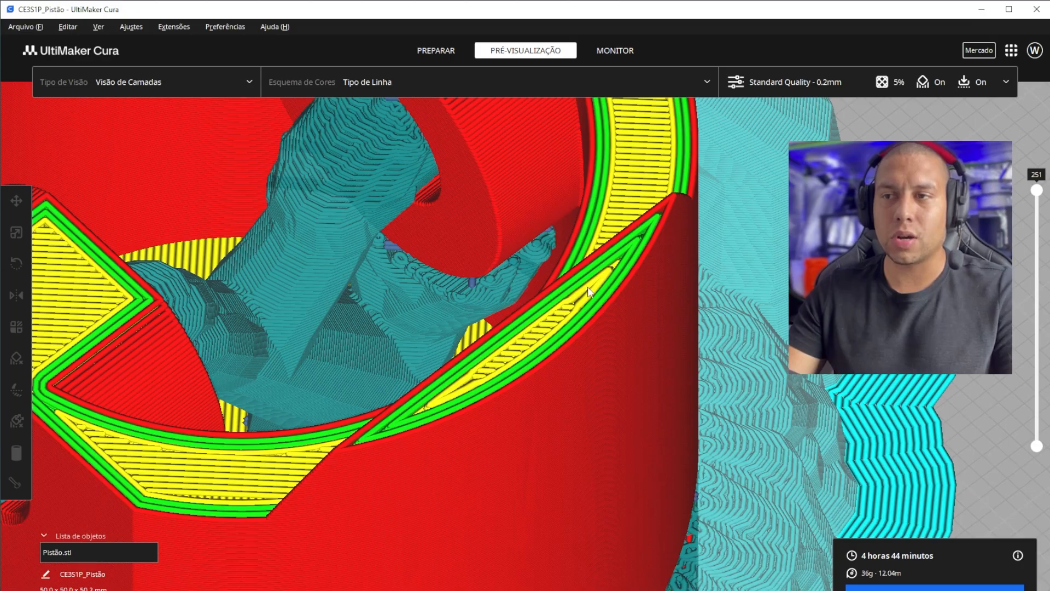
scroll(594, 288, "down", 3)
left_click_drag(1037, 190, 1037, 231)
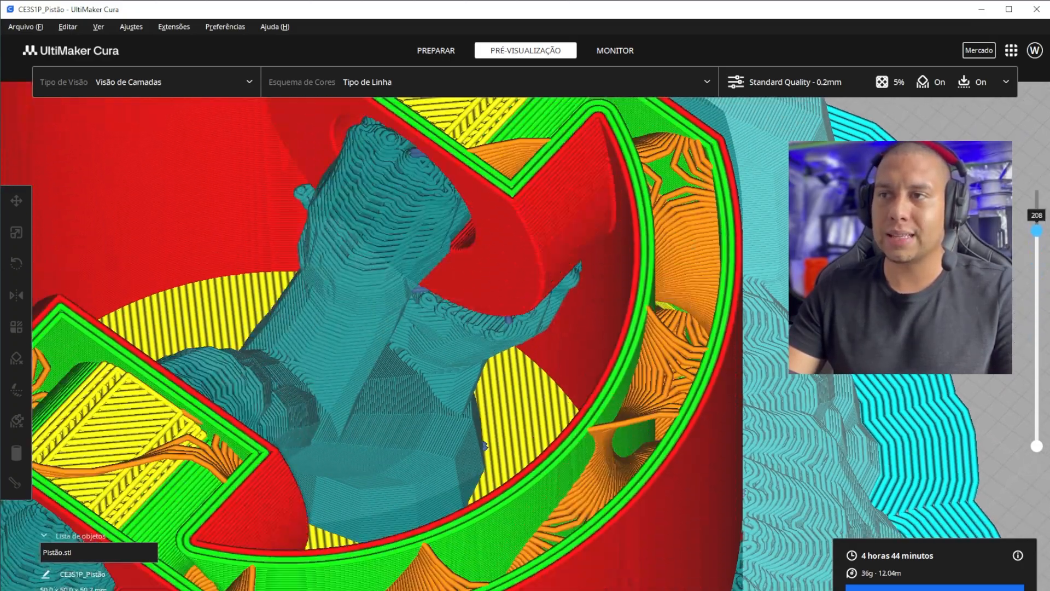
scroll(756, 254, "down", 10)
scroll(666, 235, "up", 4)
right_click_drag(665, 235, 719, 214)
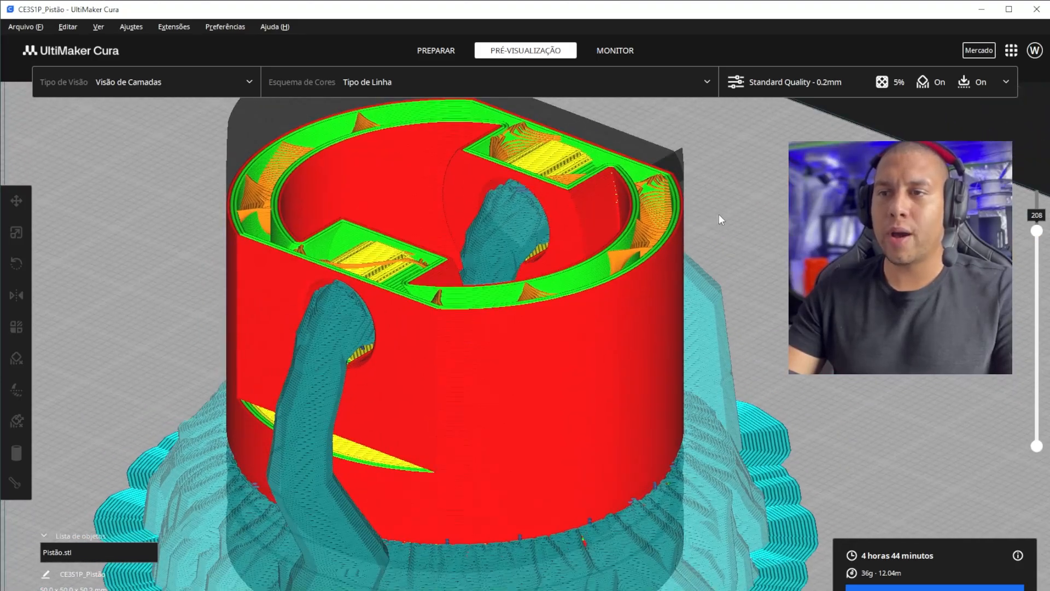
middle_click_drag(719, 214, 696, 309)
Step: Cut the displayed layers down to layer 199 and examine the support tops inside both pin holes
mouse_move(1041, 237)
left_mouse_down()
mouse_move(1038, 198)
mouse_move(1027, 233)
left_mouse_up()
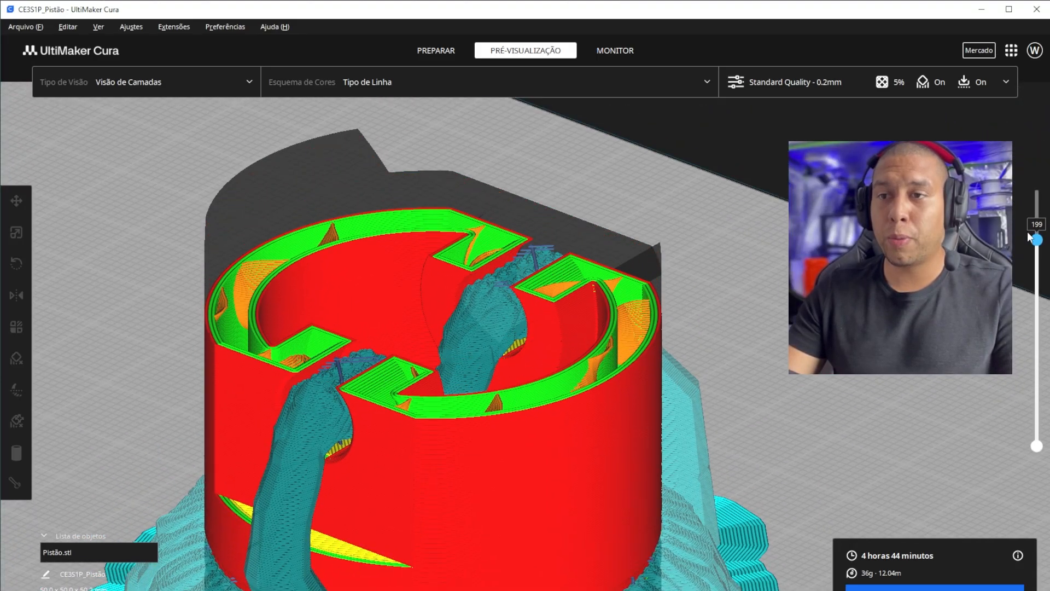
middle_click_drag(493, 260, 571, 220)
scroll(571, 219, "up", 4)
right_click_drag(571, 218, 754, 166)
scroll(781, 194, "down", 2)
middle_click_drag(754, 166, 771, 246)
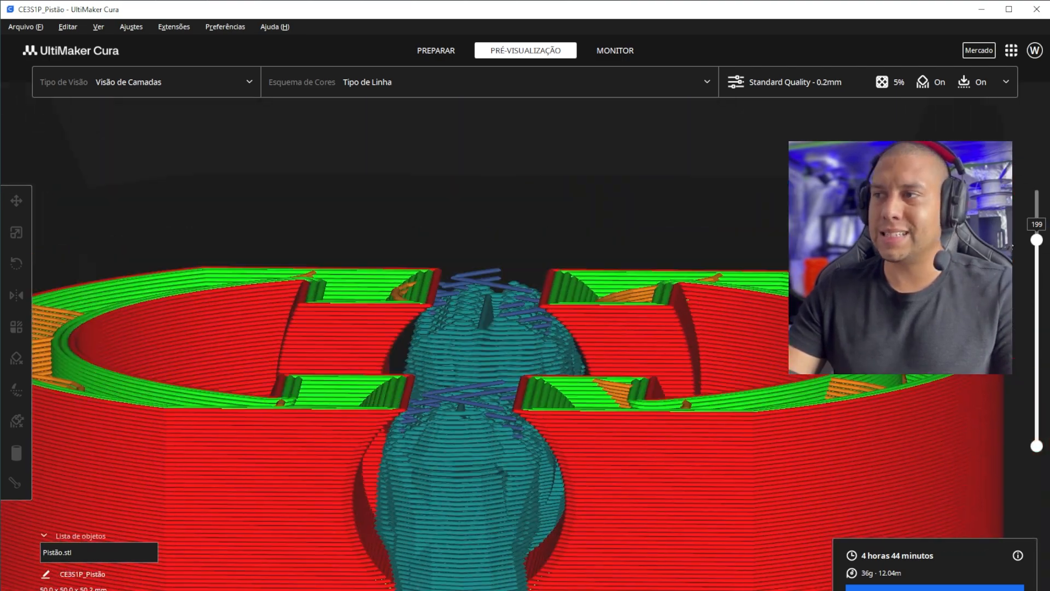
Step: Show the layers up to 203 and inspect where the tree support meets the upper arc of the pin hole
left_click_drag(1038, 240, 1035, 234)
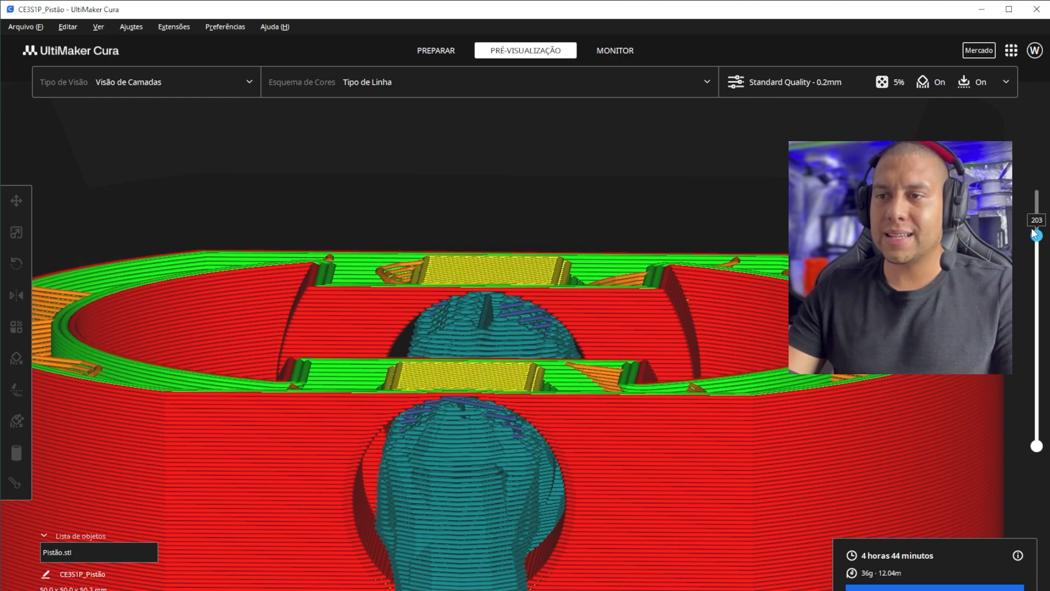
right_click_drag(668, 311, 558, 367)
middle_click_drag(573, 289, 553, 404)
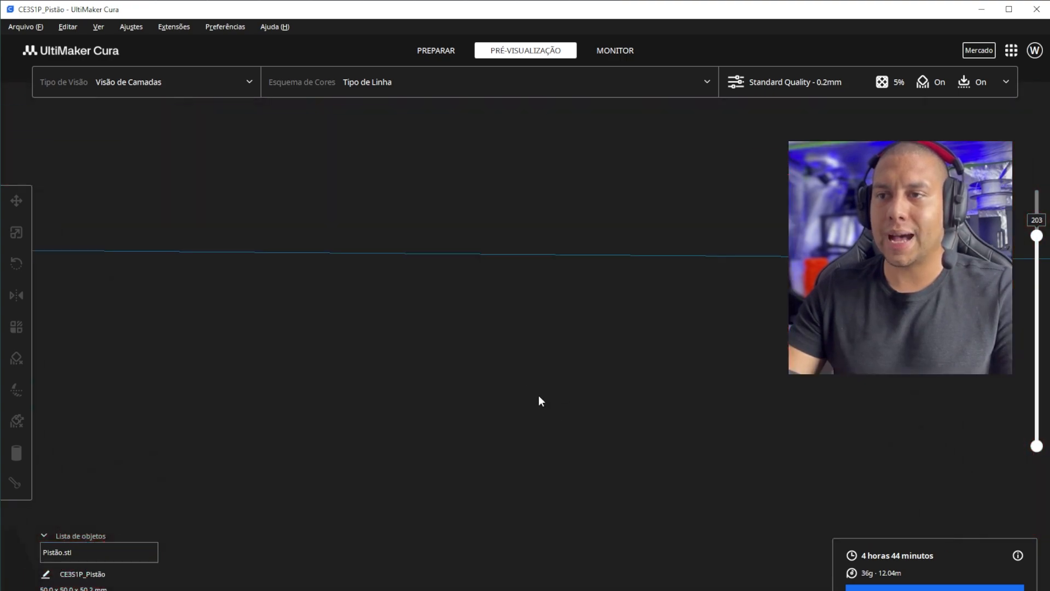
middle_click_drag(527, 353, 528, 318)
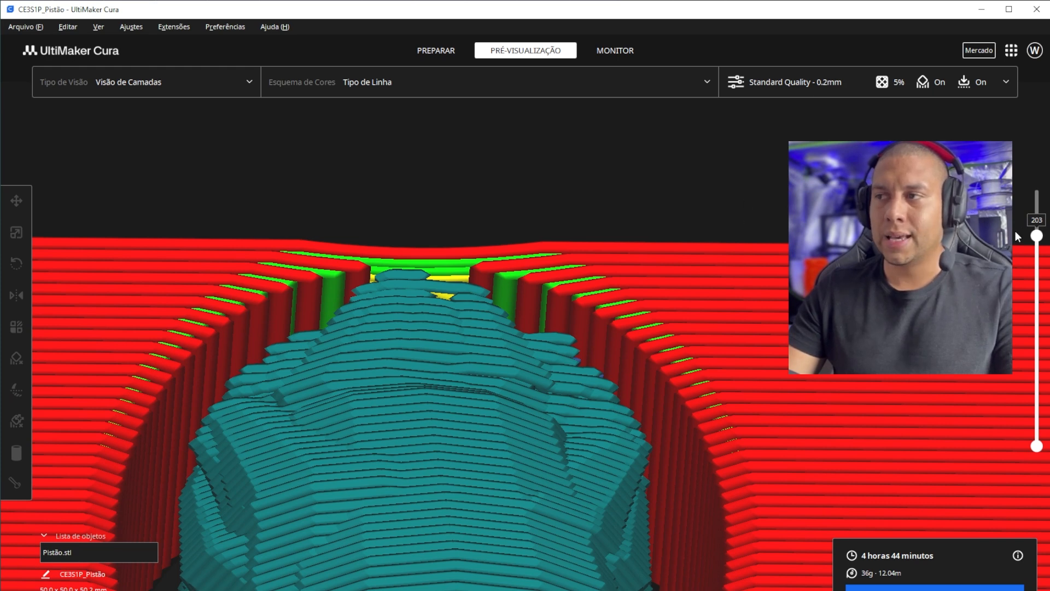
mouse_move(1038, 239)
left_mouse_down()
mouse_move(1037, 257)
mouse_move(1035, 246)
left_mouse_up()
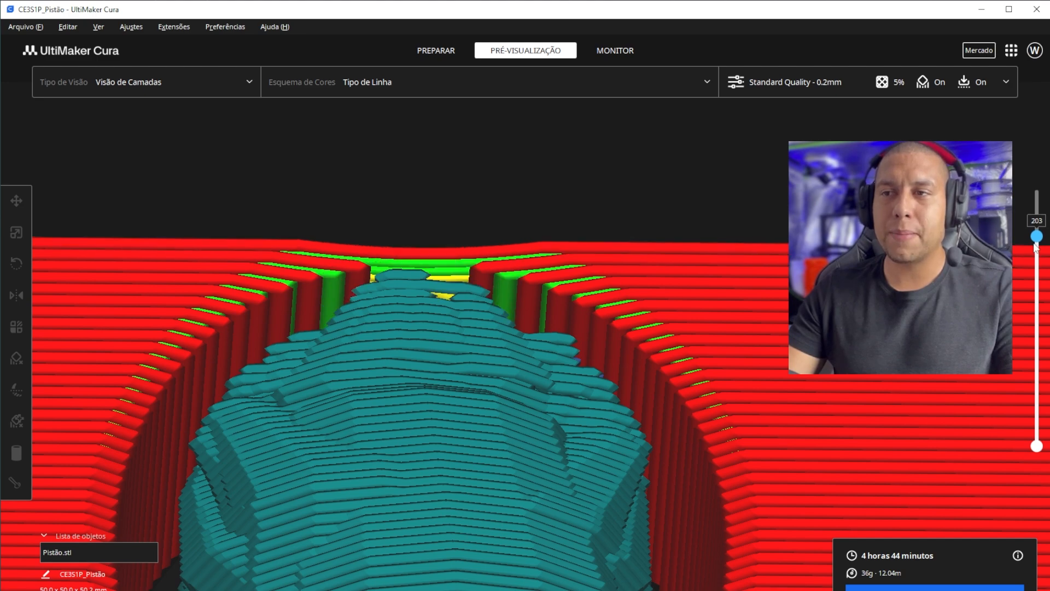
scroll(629, 201, "down", 5)
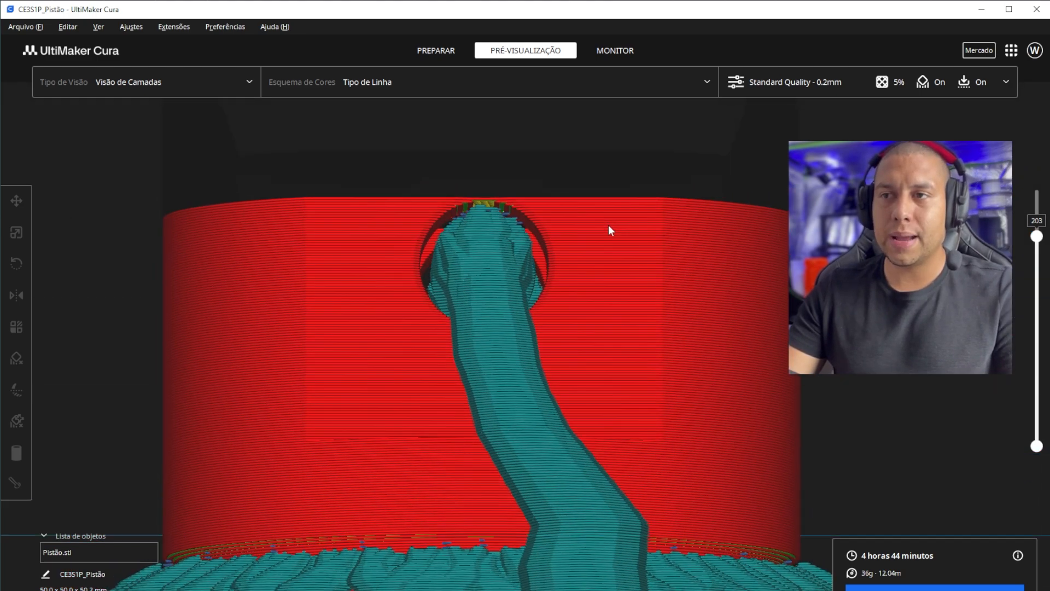
right_click_drag(512, 328, 514, 340)
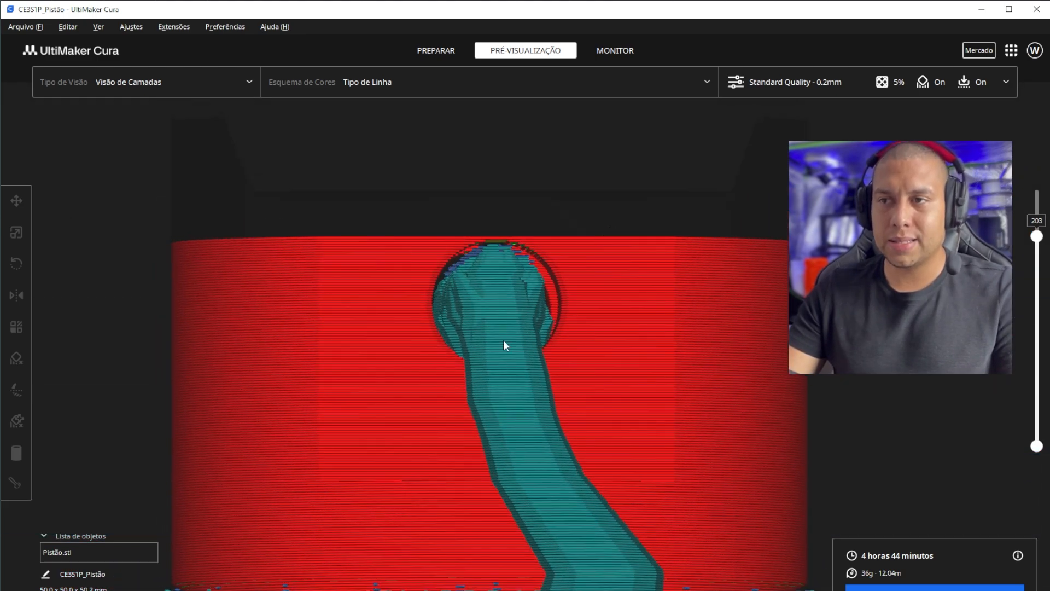
Step: Turn off support generation in the print settings and slice the piston again
left_click(758, 81)
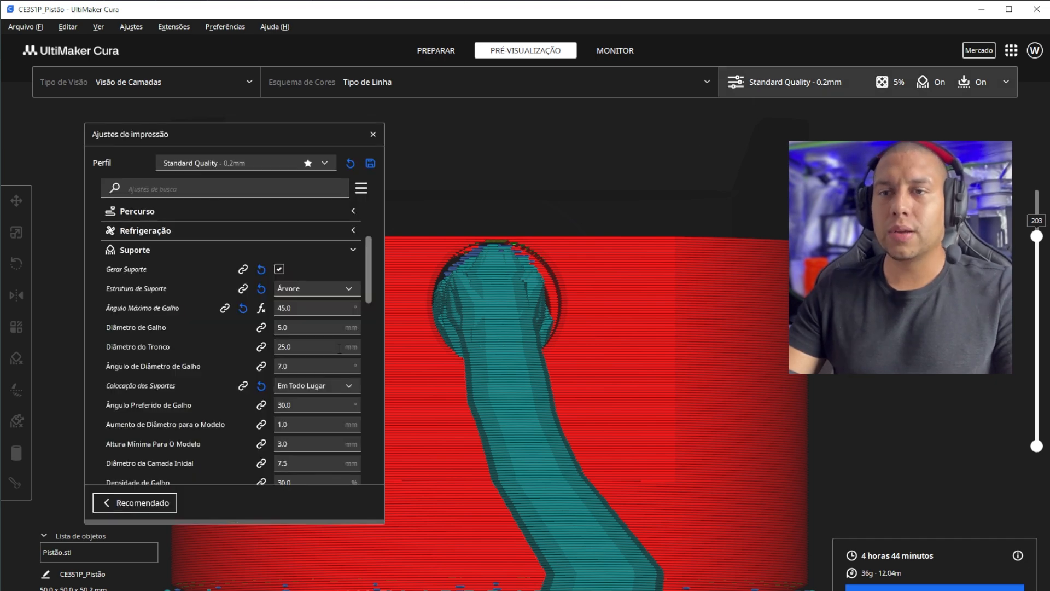
left_click(280, 270)
left_click(373, 134)
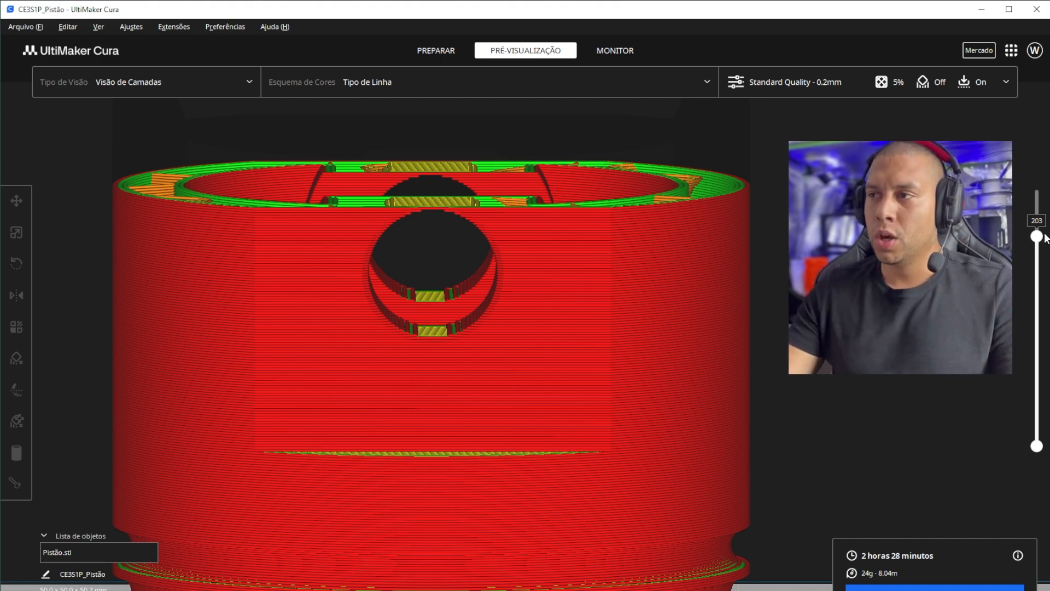
Step: Inspect the unsupported pin holes of the sliced piston with the layers shown up to 203
mouse_move(1043, 239)
left_mouse_down()
mouse_move(1038, 257)
mouse_move(1037, 244)
mouse_move(1026, 248)
left_mouse_up()
key("Up")
key("Up")
key("Up")
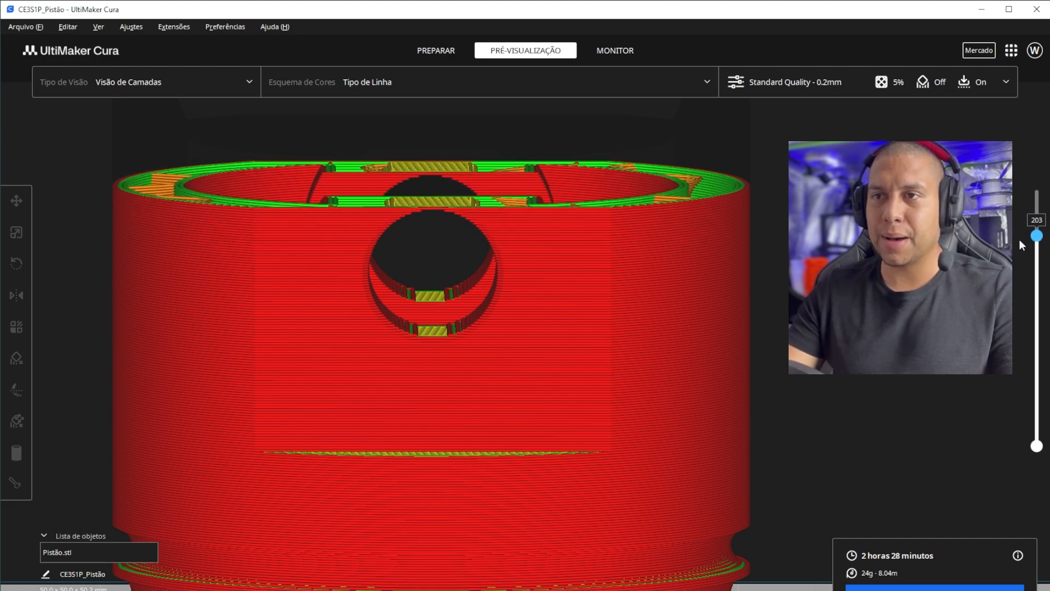
scroll(398, 176, "up", 10)
scroll(399, 176, "down", 5)
scroll(458, 208, "up", 2)
scroll(775, 303, "down", 5)
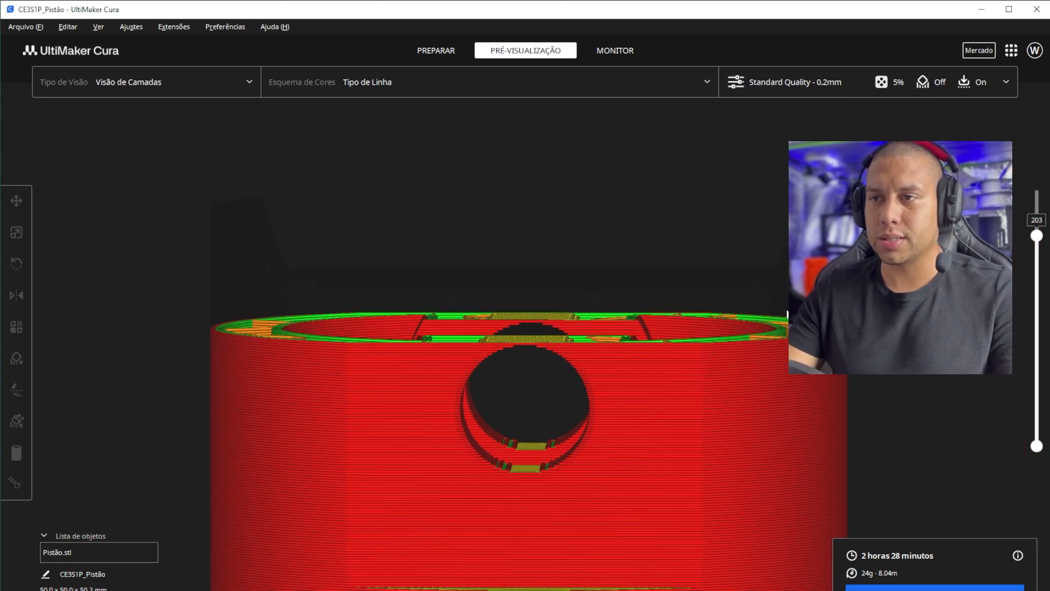
scroll(766, 290, "up", 5)
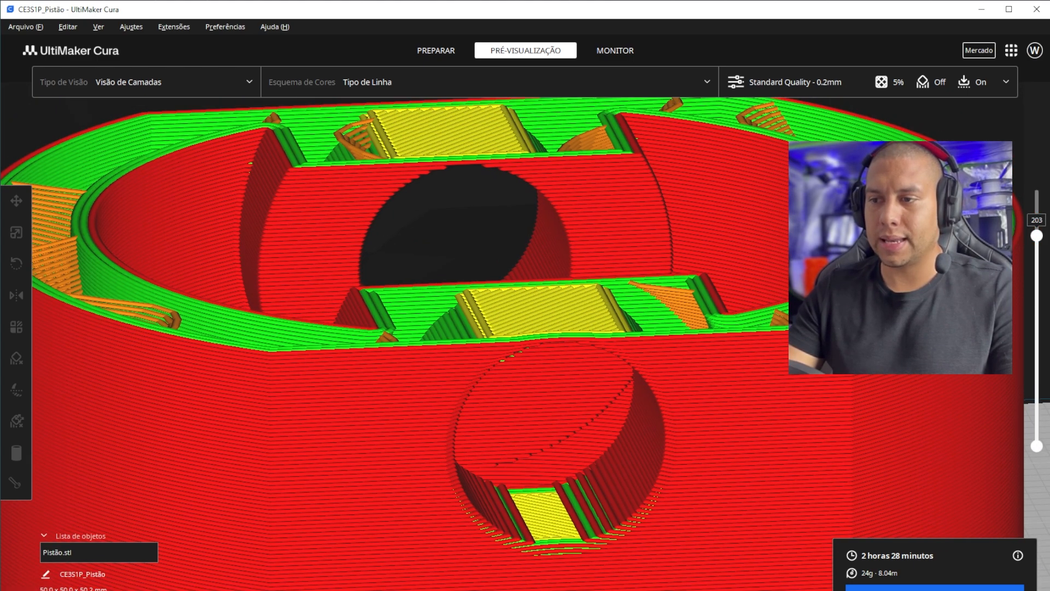
Step: Rewind the nozzle path within layer 203 and examine the bridging lines across the top of the pin hole
mouse_move(653, 590)
left_mouse_down()
mouse_move(487, 590)
mouse_move(590, 590)
left_mouse_up()
right_click_drag(584, 362, 583, 294)
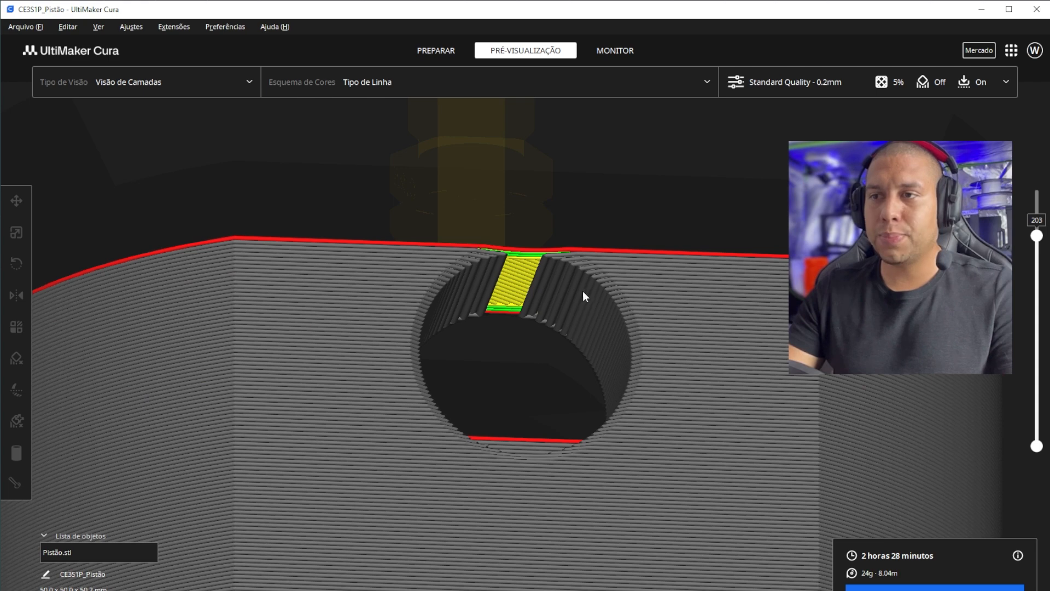
scroll(572, 257, "up", 6)
right_click_drag(571, 338, 559, 328)
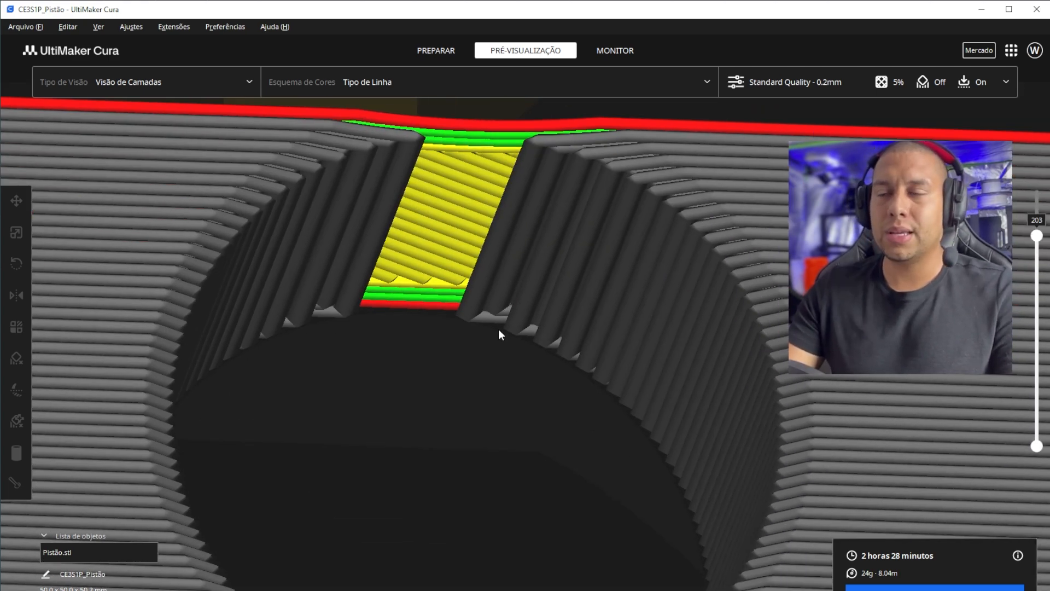
scroll(449, 228, "down", 10)
scroll(441, 215, "up", 3)
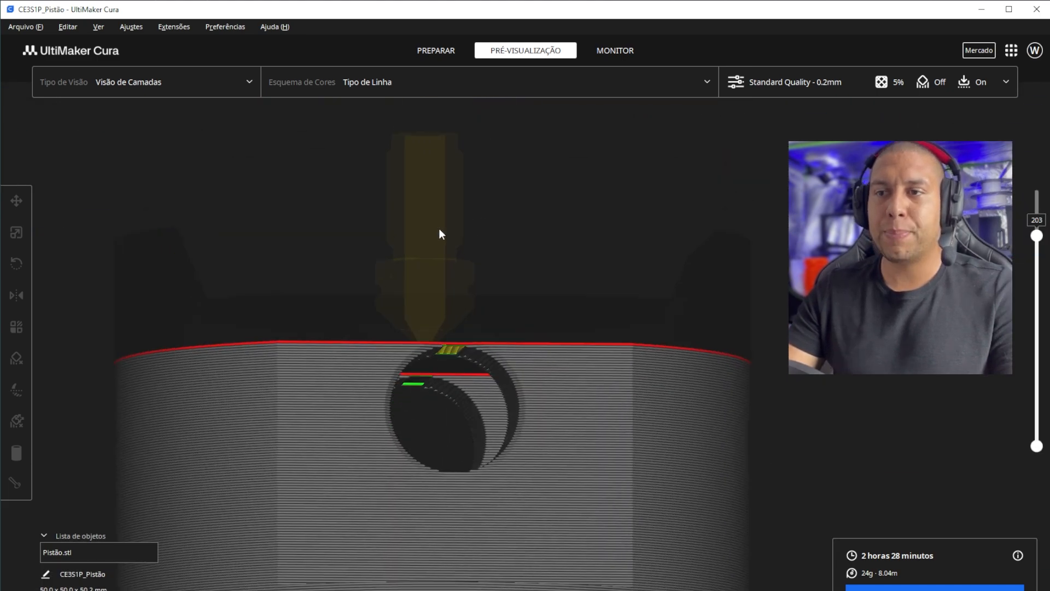
Step: Switch to Chrome and play the Instagram reel about the workaround for horizontal holes printing out of round, pausing it partway
mouse_move(638, 583)
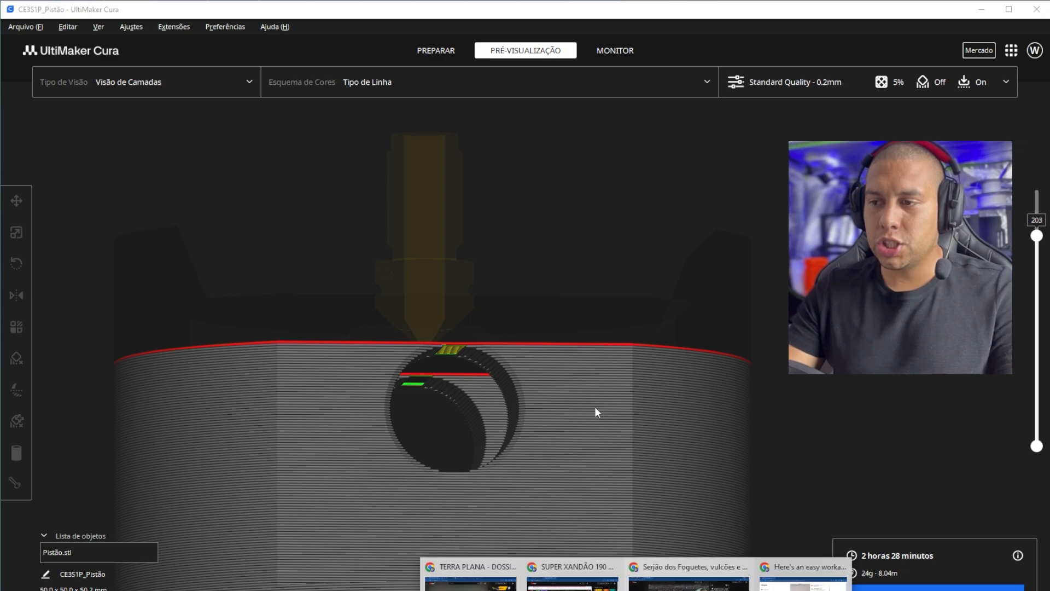
left_click(801, 571)
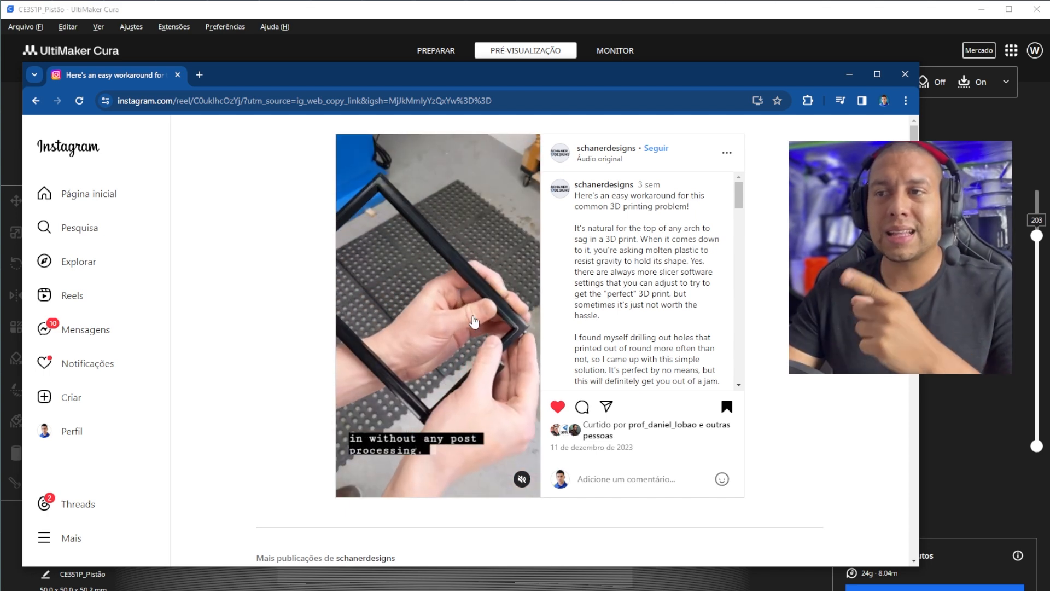
left_click(474, 321)
left_click(474, 322)
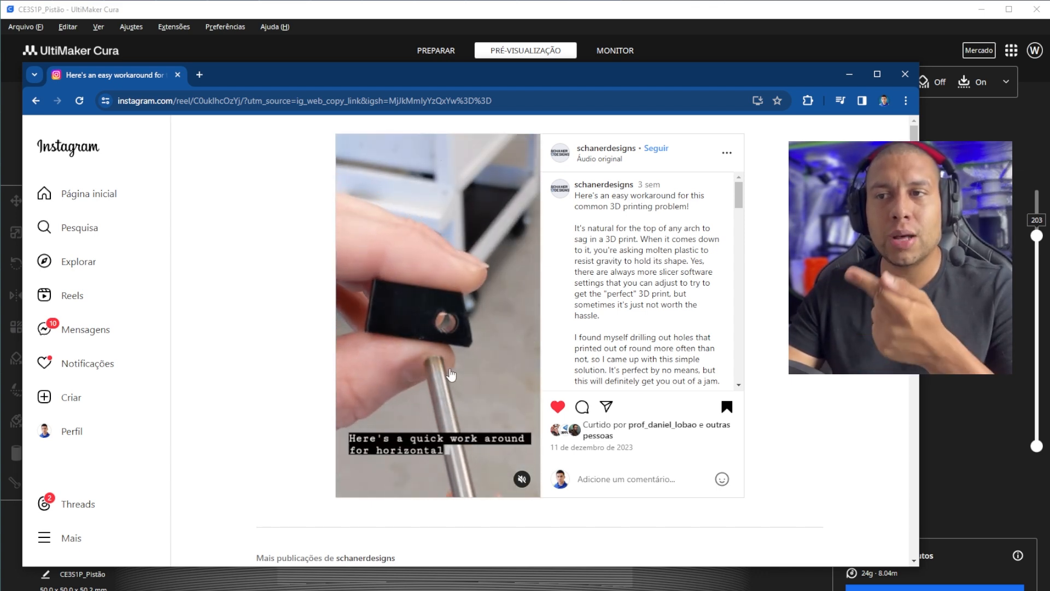
left_click(451, 370)
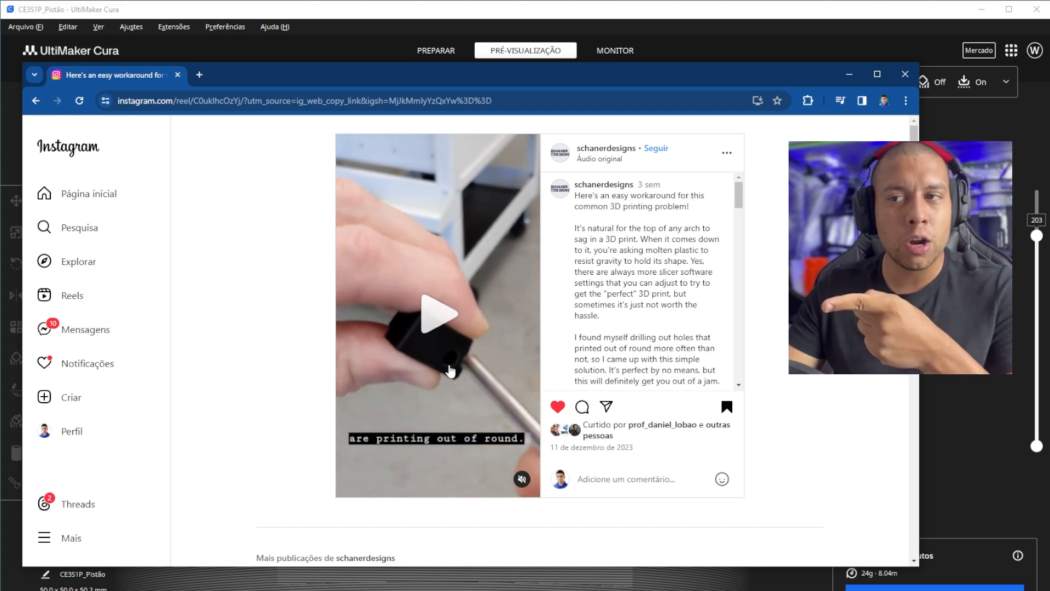
left_click(451, 371)
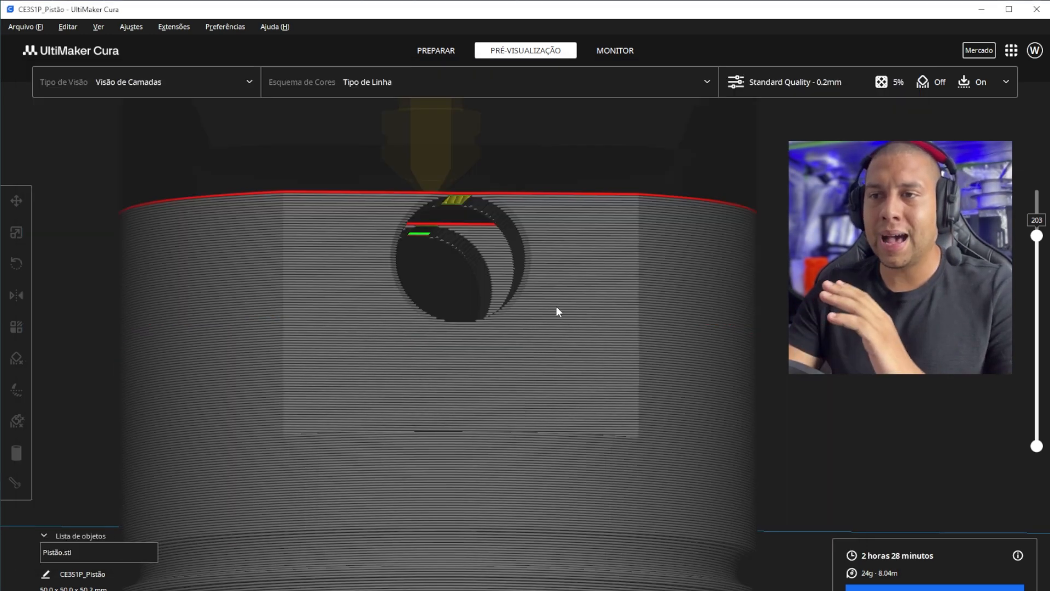
Step: Return to UltiMaker Cura and examine the bridged arch and overall roundness of the unsupported pin hole at layer 203
right_click_drag(554, 306, 569, 317)
right_click_drag(531, 277, 552, 238)
scroll(534, 221, "up", 6)
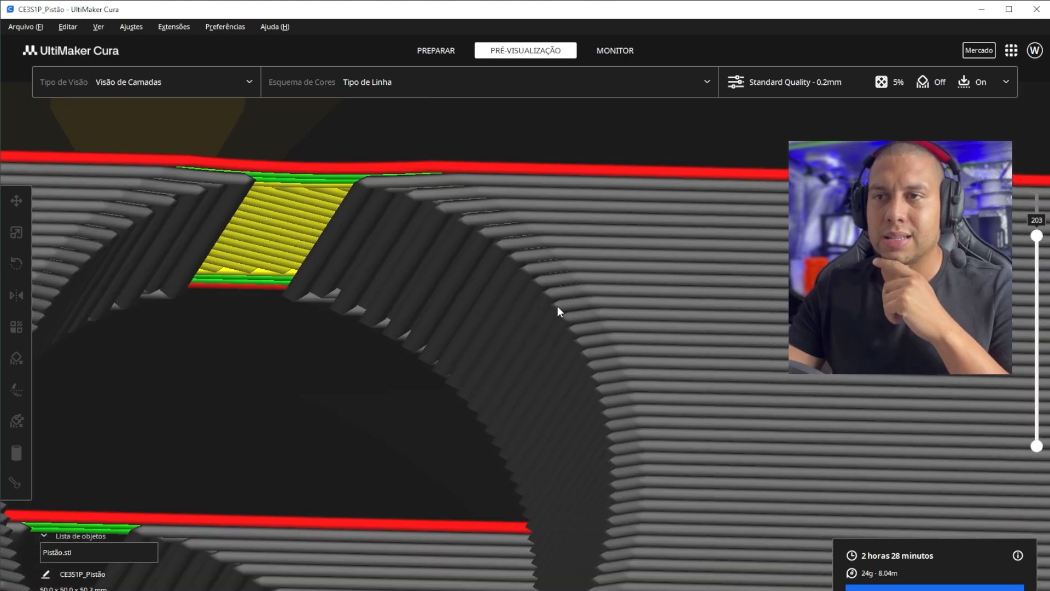
right_click_drag(557, 306, 440, 239)
scroll(448, 250, "down", 5)
left_click(441, 253)
middle_click_drag(441, 253, 484, 209)
right_click_drag(485, 209, 474, 220)
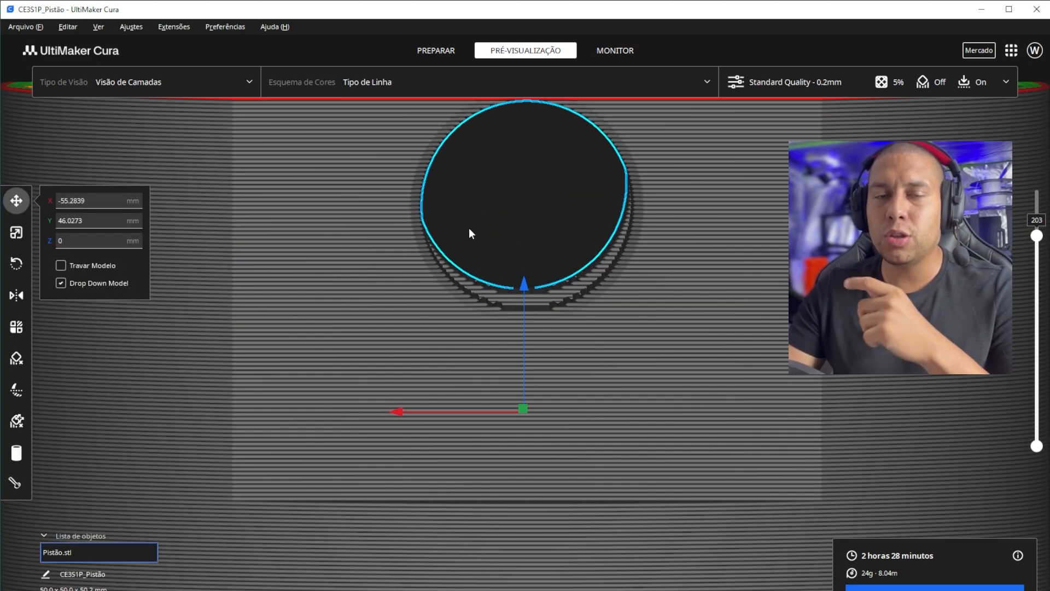
middle_click_drag(468, 227, 448, 231)
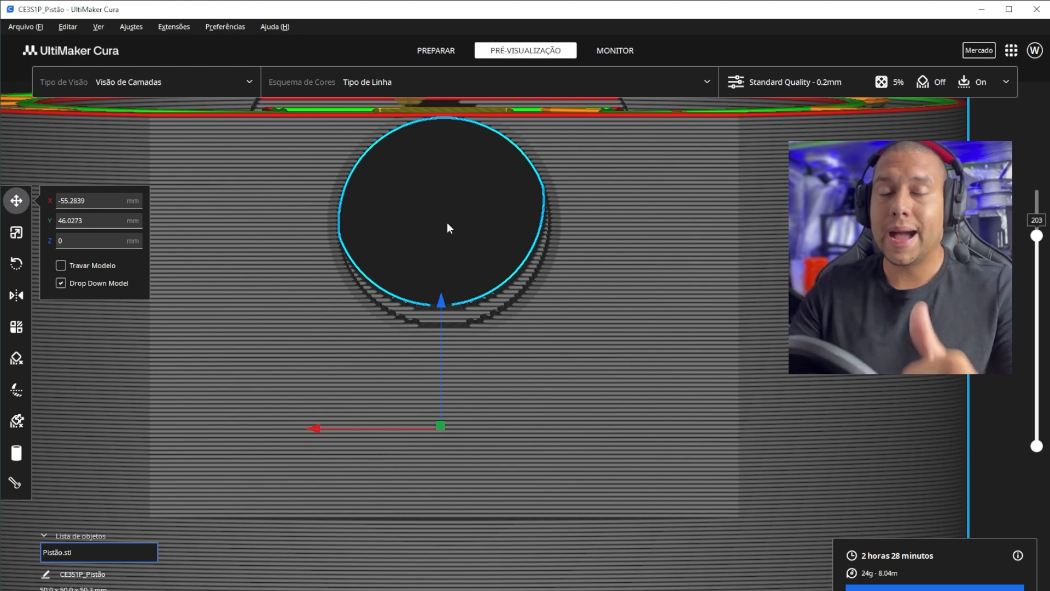
Step: Deselect the piston and cut the displayed layers down to layer 149 to view its inner bosses
scroll(626, 281, "down", 7)
right_click_drag(626, 281, 782, 309)
middle_click_drag(782, 309, 759, 261)
scroll(759, 260, "down", 3)
right_click_drag(760, 260, 768, 263)
left_click(800, 246)
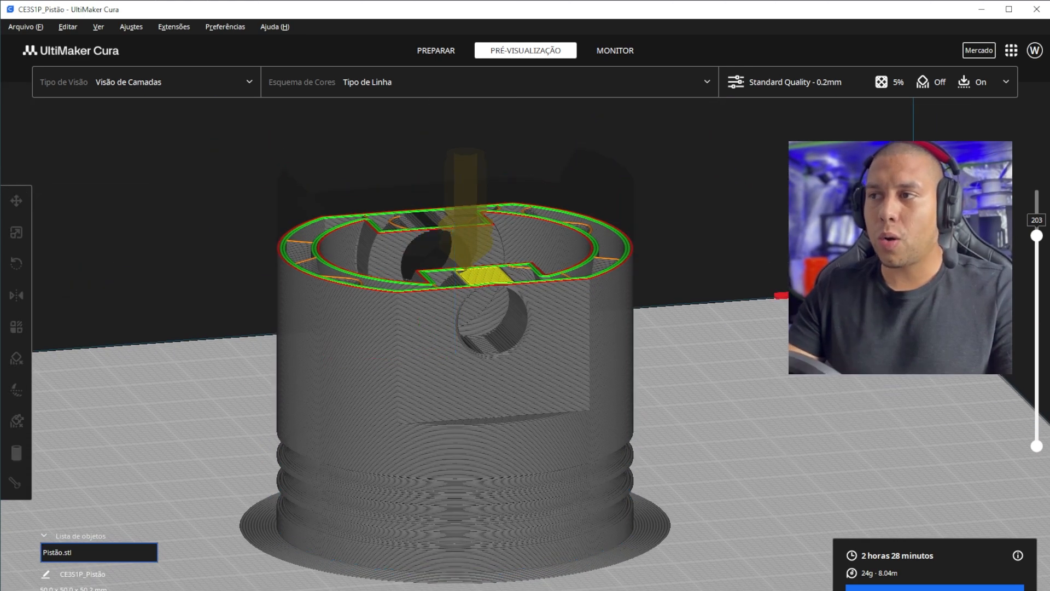
left_click_drag(1038, 236, 1044, 287)
middle_click_drag(700, 199, 701, 163)
right_click_drag(701, 163, 709, 187)
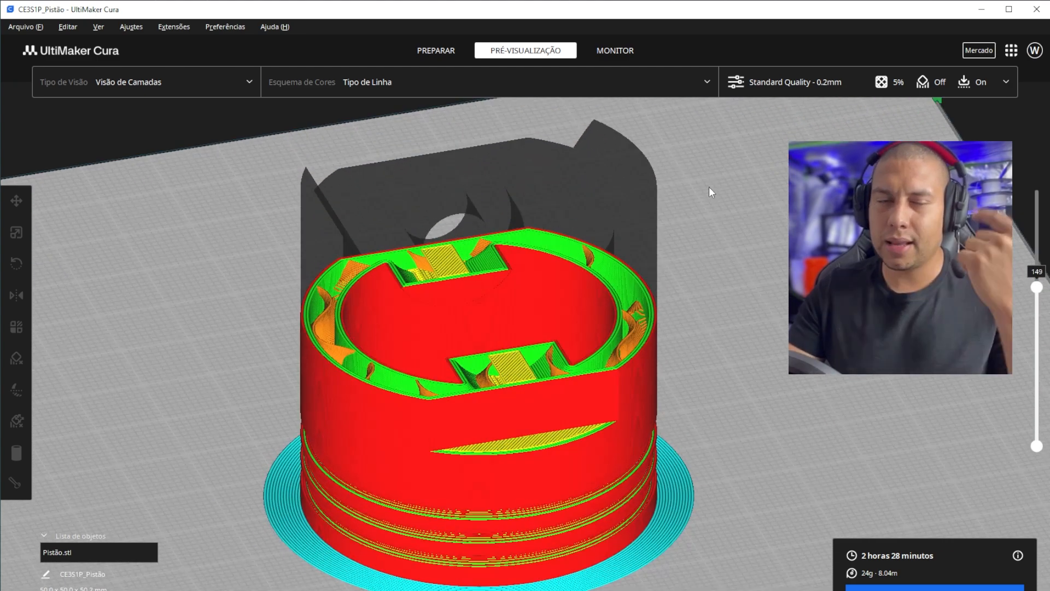
Step: Run through the upper layers around the pin holes and cut the displayed layers down to layer 129
right_click_drag(757, 307, 733, 245)
left_click_drag(1039, 288, 1013, 225)
scroll(622, 267, "up", 5)
left_click_drag(1046, 218, 1029, 313)
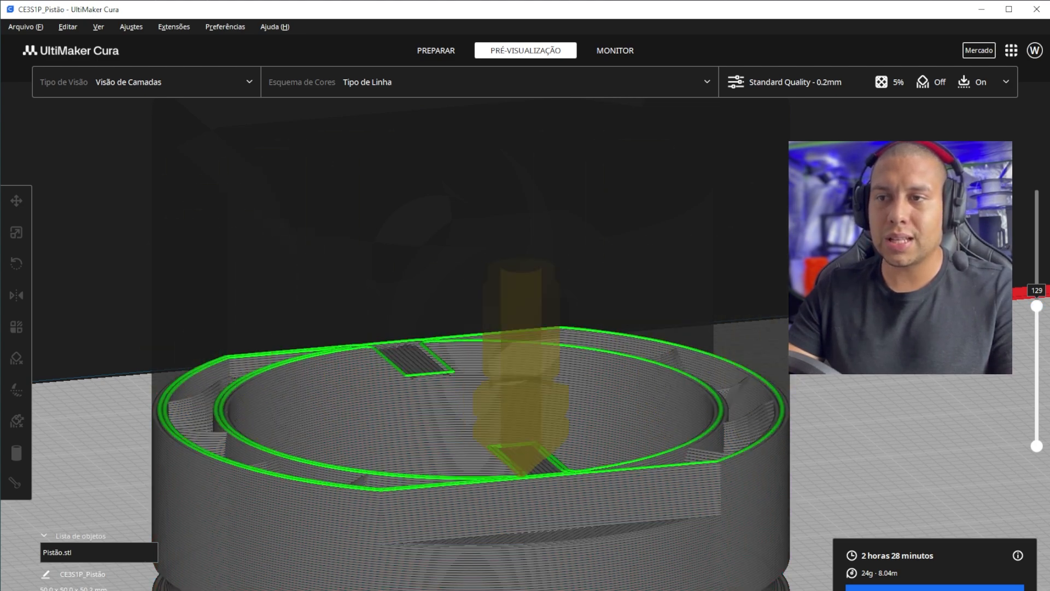
scroll(629, 562, "down", 3)
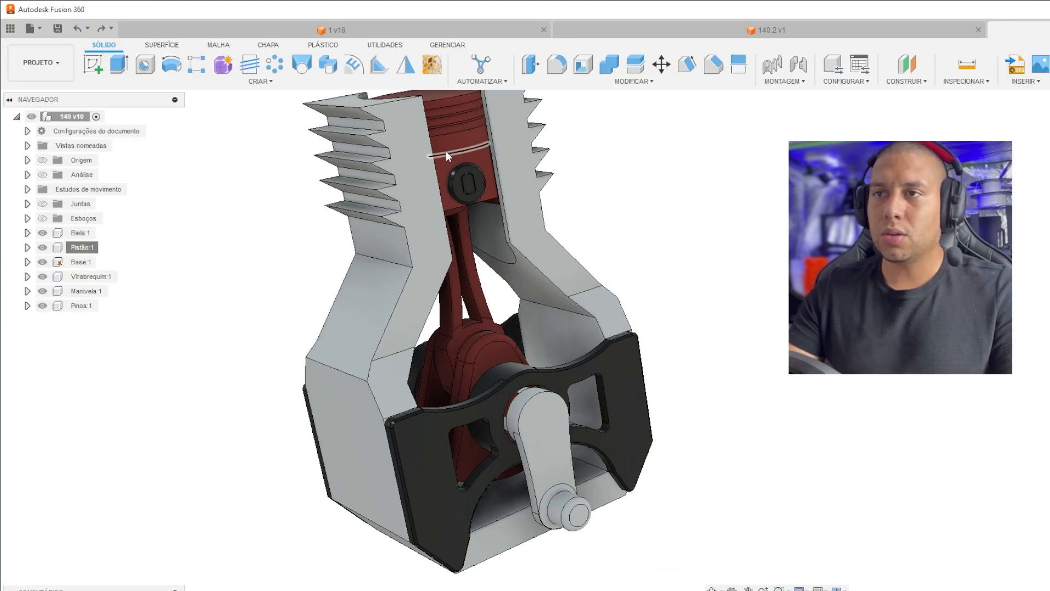
Step: Isolate the piston component so only it is displayed, with its open end and pin bosses in view
middle_click_drag(446, 156, 471, 185, "shift")
right_click(89, 250)
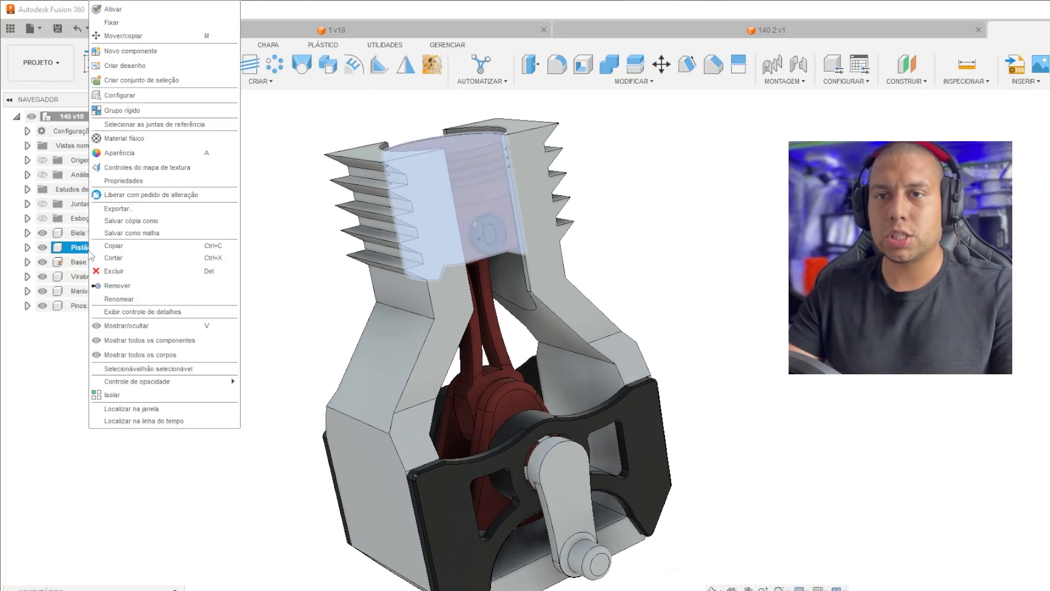
left_click(133, 399)
middle_click_drag(371, 232, 640, 204, "shift")
scroll(519, 187, "up", 5)
middle_click_drag(530, 214, 572, 260, "shift")
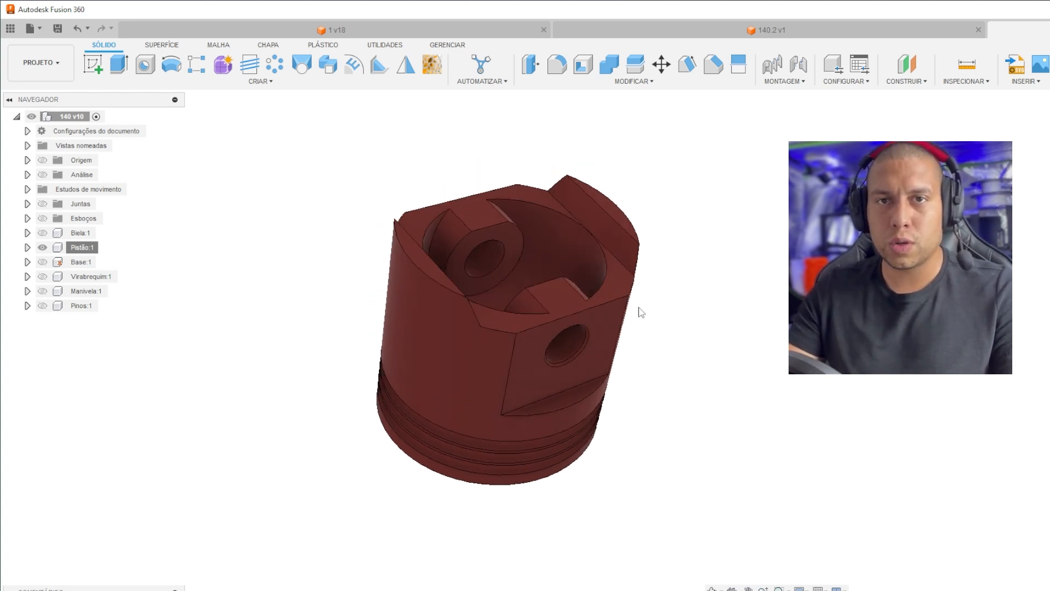
Step: Sketch a two-point rectangle across the lower part of the pin boss's inner face, with the slice display on, and finish the sketch
left_click(499, 239)
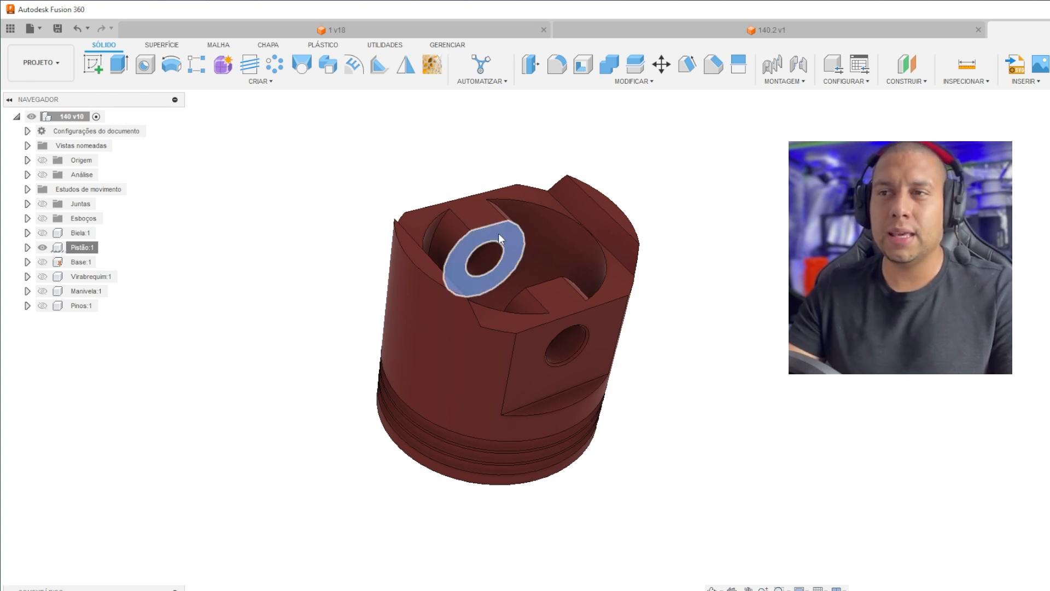
left_click(93, 65)
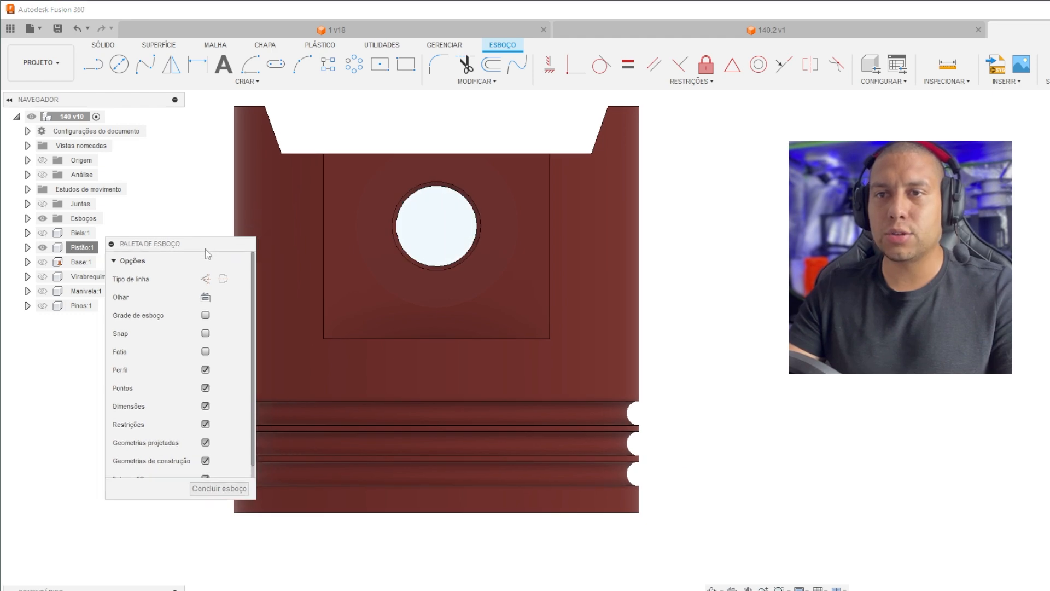
left_click(188, 363)
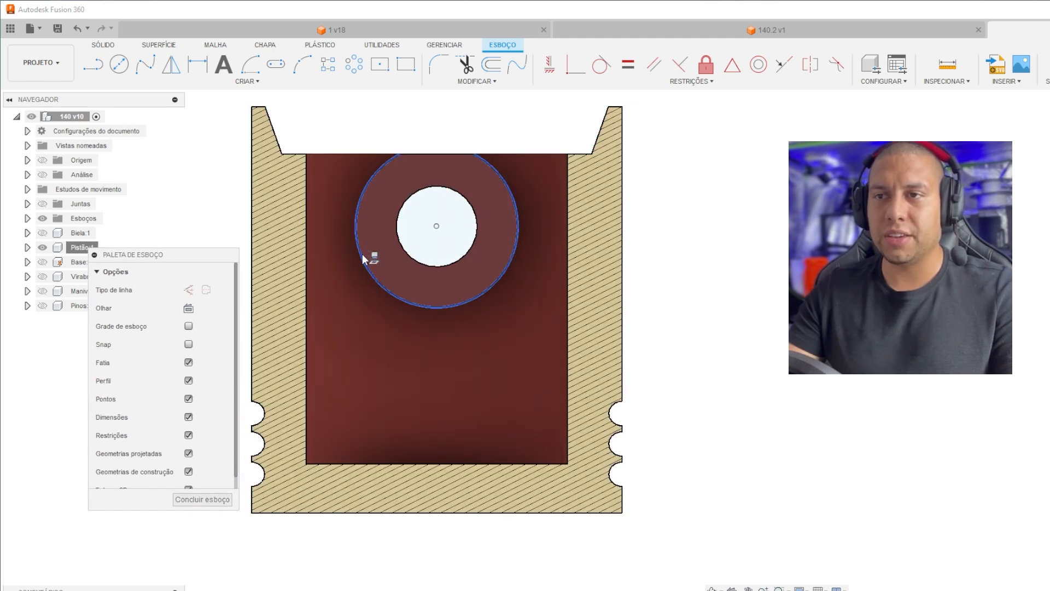
scroll(447, 284, "up", 3)
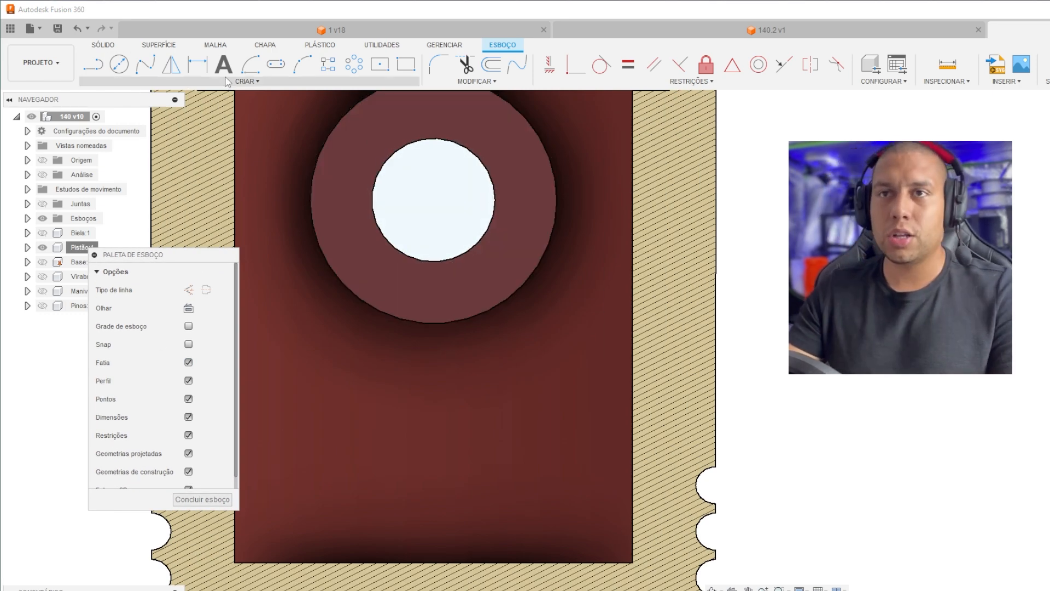
left_click(405, 65)
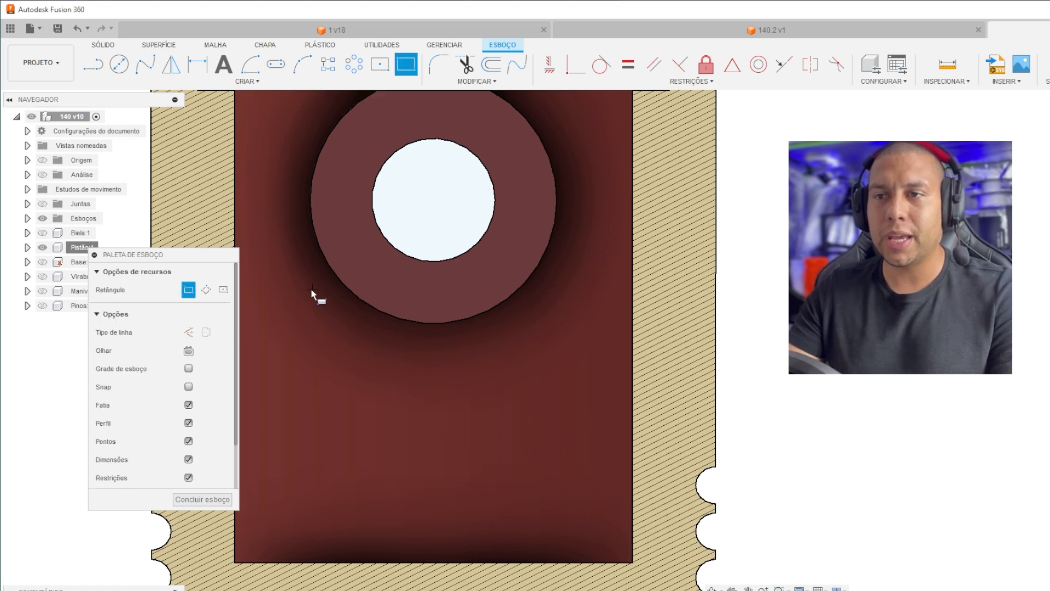
left_click(548, 364)
scroll(483, 184, "down", 3)
mouse_move(482, 184)
middle_mouse_down("shift")
mouse_move(622, 291)
mouse_move(645, 285)
middle_mouse_up("shift")
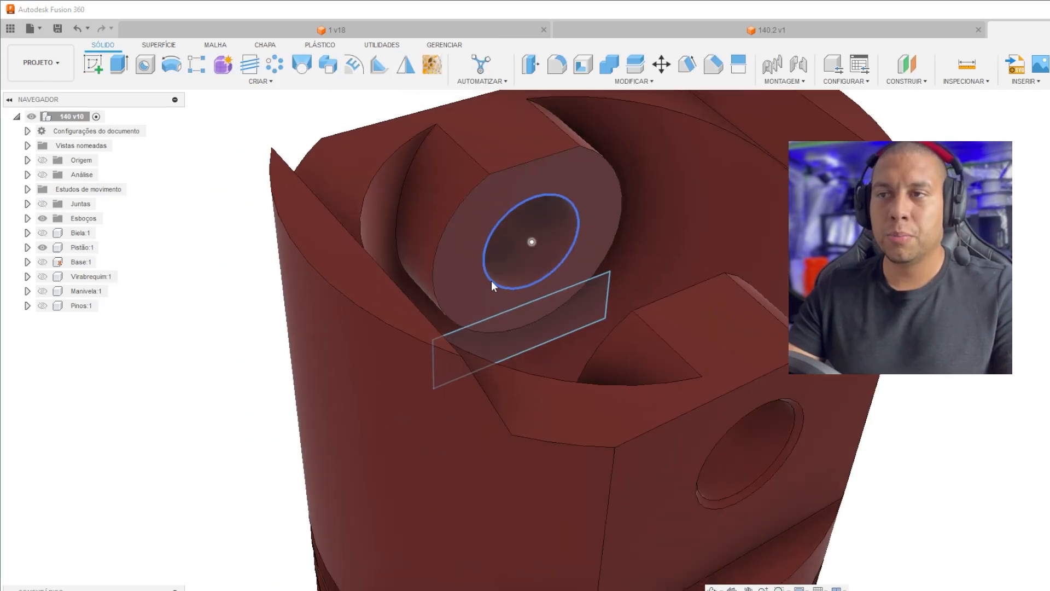
mouse_move(493, 284)
middle_mouse_down("shift")
mouse_move(517, 304)
mouse_move(523, 293)
middle_mouse_up("shift")
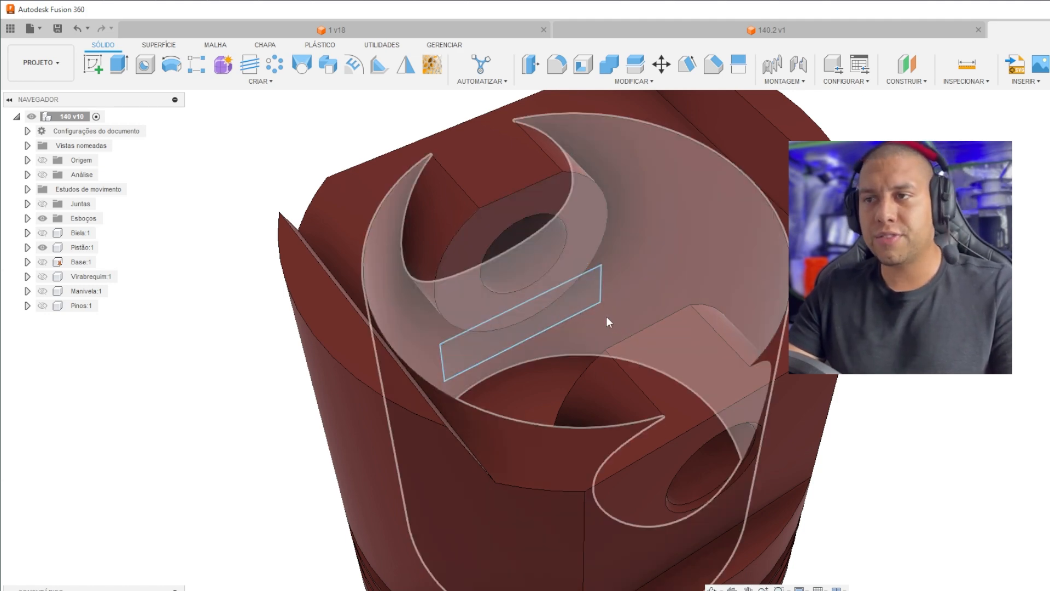
key("e")
left_click(546, 320)
key("Escape")
Step: Extrude the sketched rectangle as a cut up to the piston's inner cylindrical wall to flatten the boss's underside
middle_click_drag(546, 321, 363, 115, "shift")
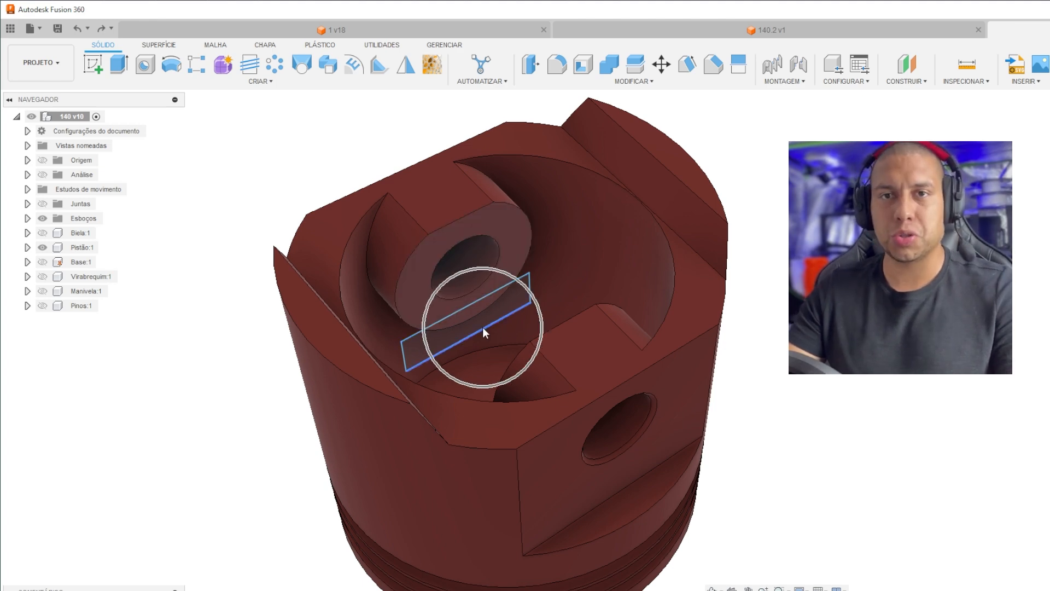
left_click(119, 65)
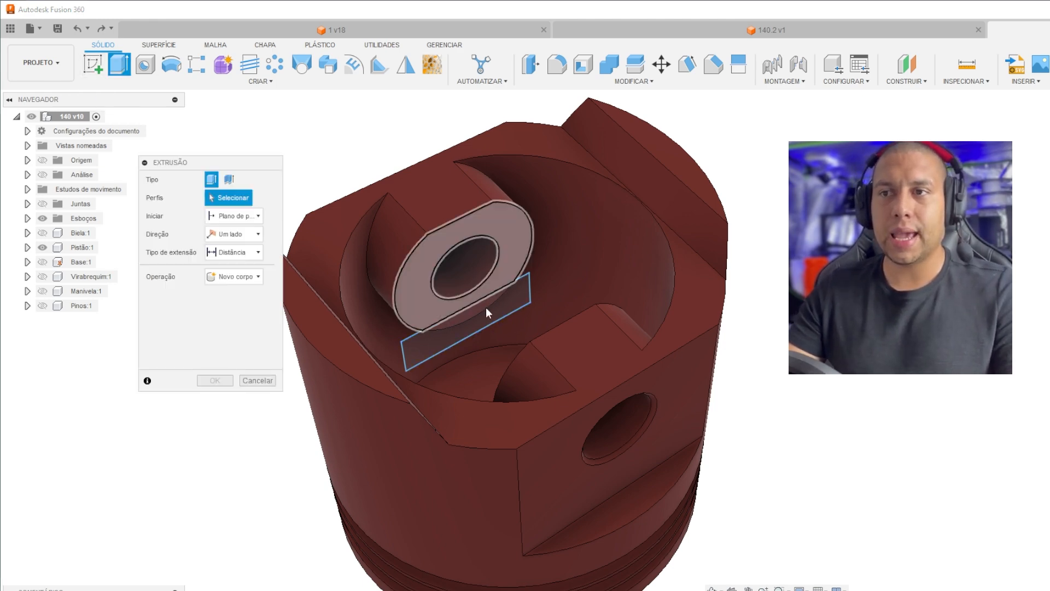
scroll(474, 291, "up", 3)
left_click(448, 327)
scroll(421, 308, "down", 1)
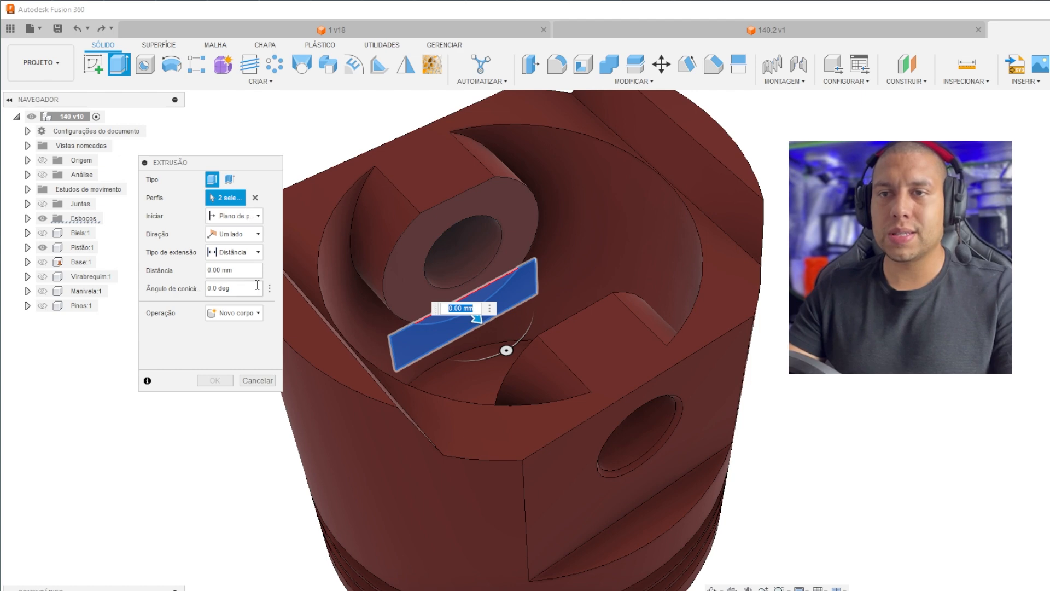
scroll(463, 298, "up", 1)
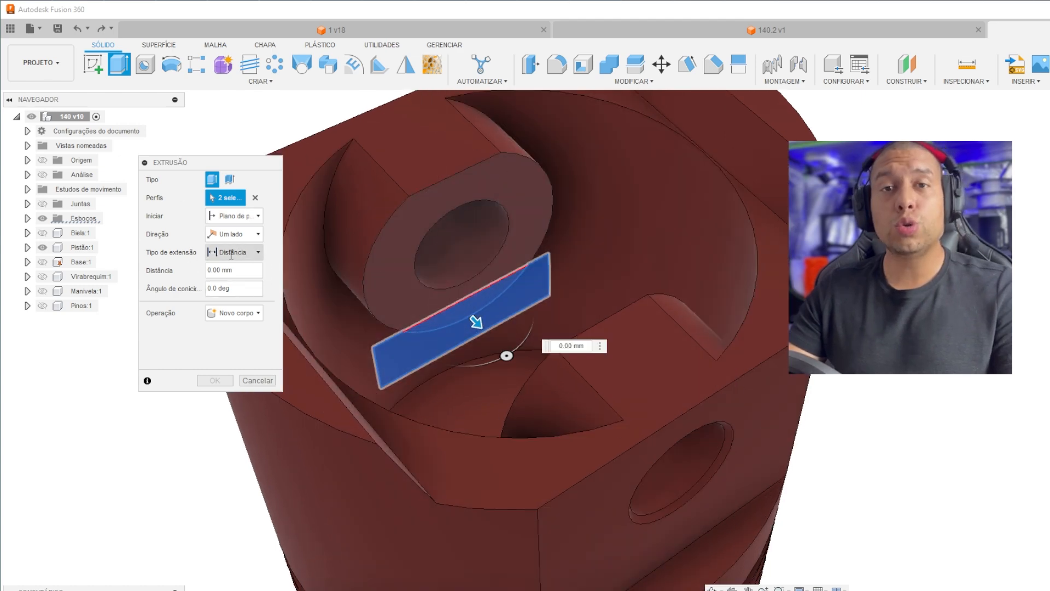
left_click(246, 253)
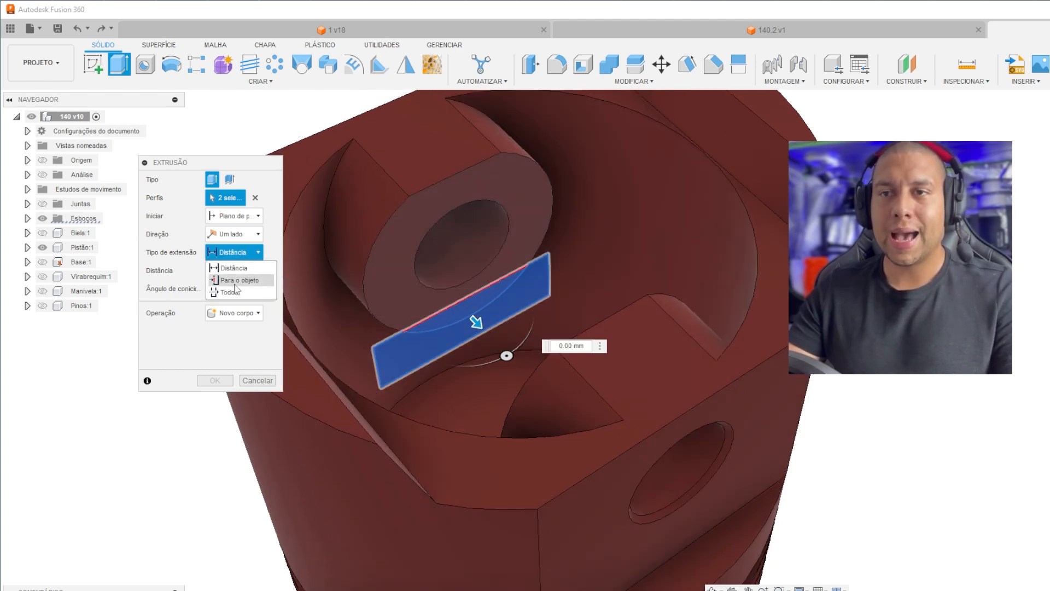
left_click(237, 280)
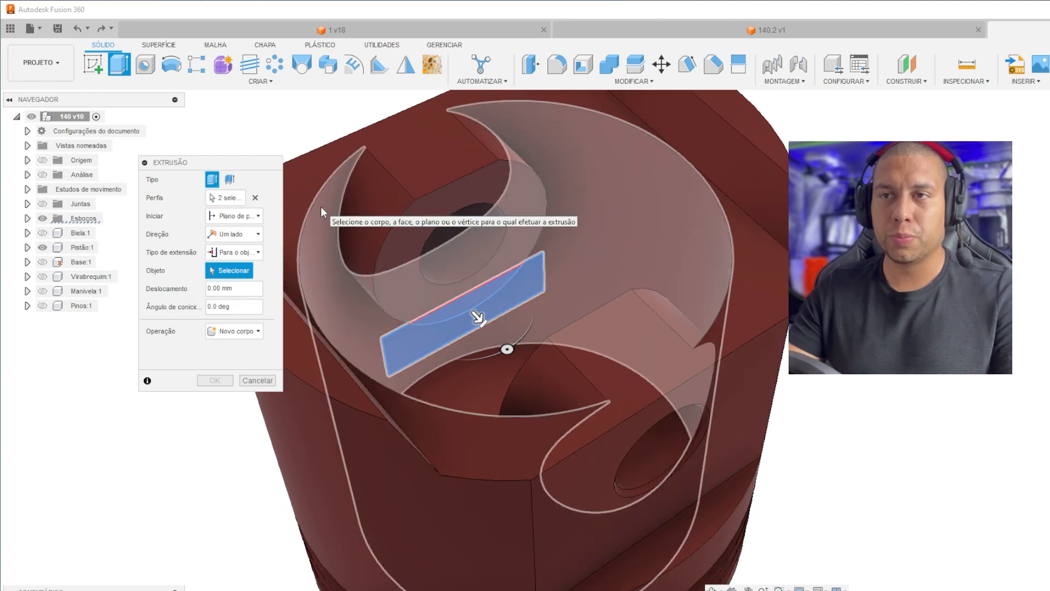
left_click(321, 207)
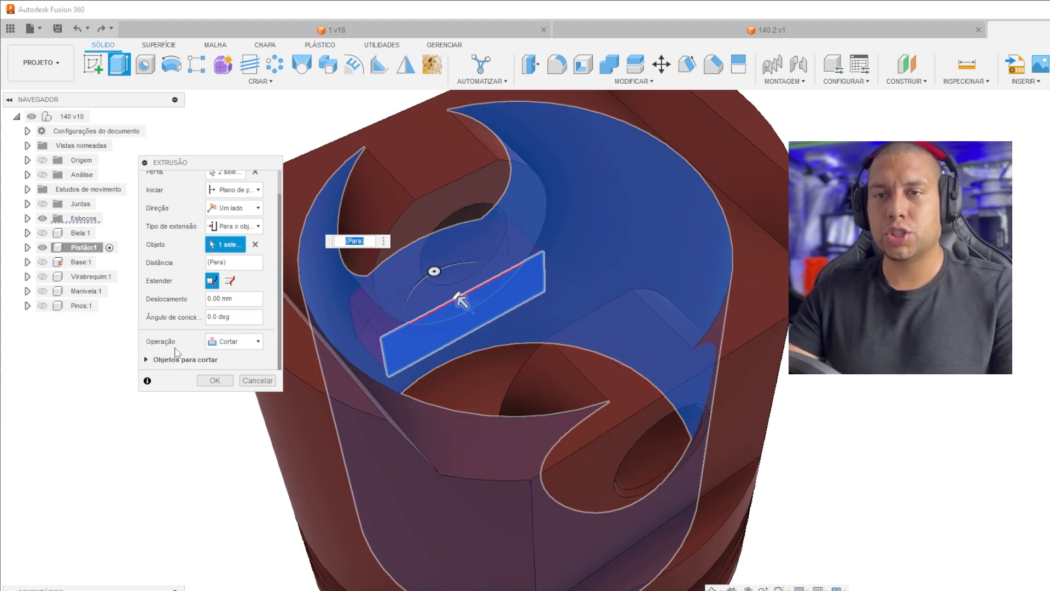
left_click(235, 341)
left_click(228, 368)
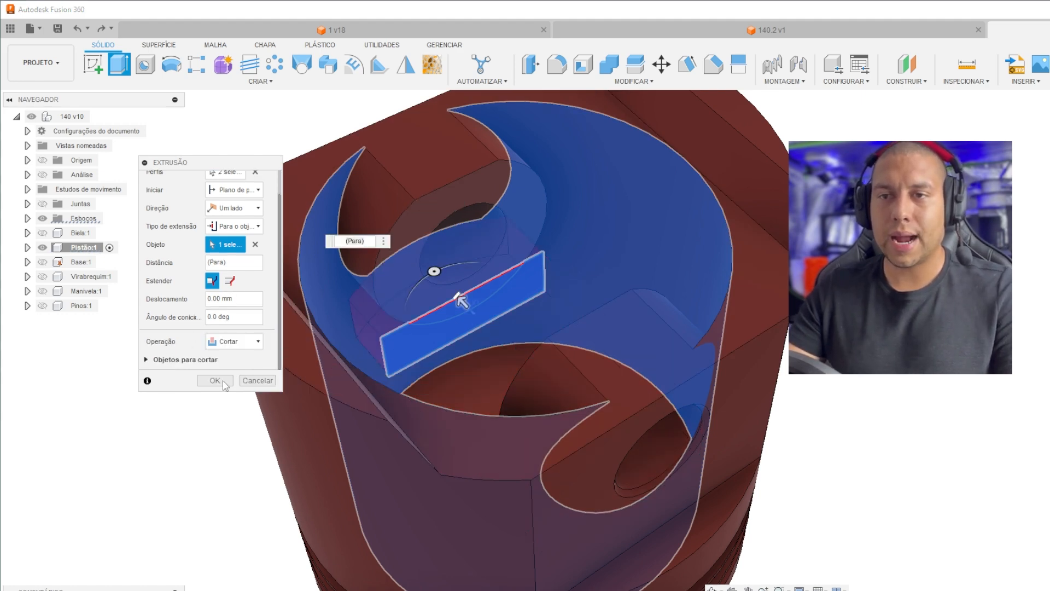
left_click(219, 380)
Step: Create a lengthwise section analysis of the piston on an origin plane with a 0 mm offset, exposing the bosses
scroll(363, 347, "down", 2)
middle_click_drag(378, 339, 409, 330, "shift")
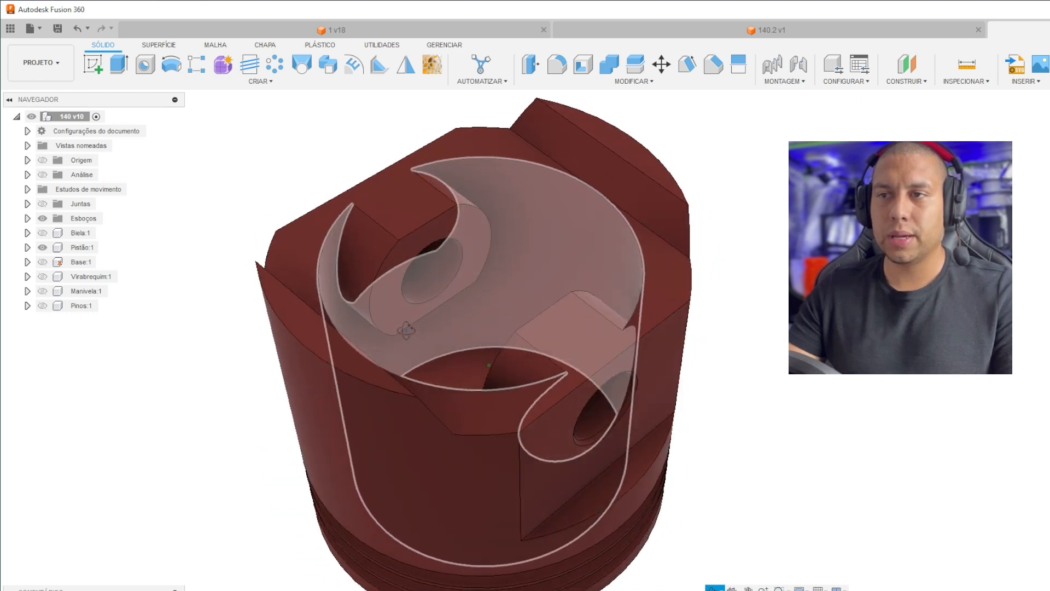
scroll(500, 317, "up", 2)
scroll(558, 298, "down", 3)
left_click(1036, 83)
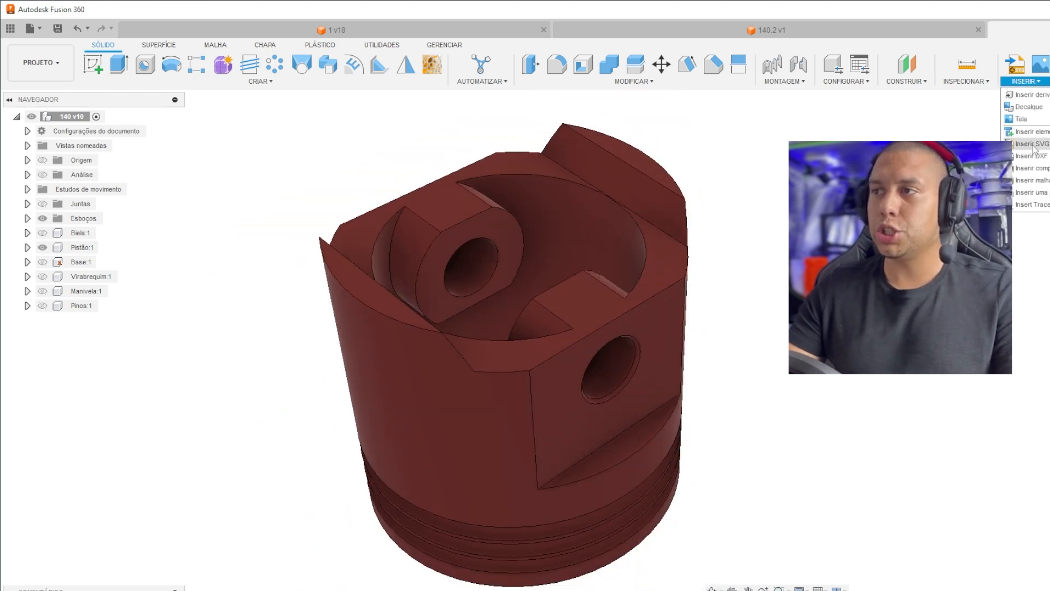
mouse_move(968, 82)
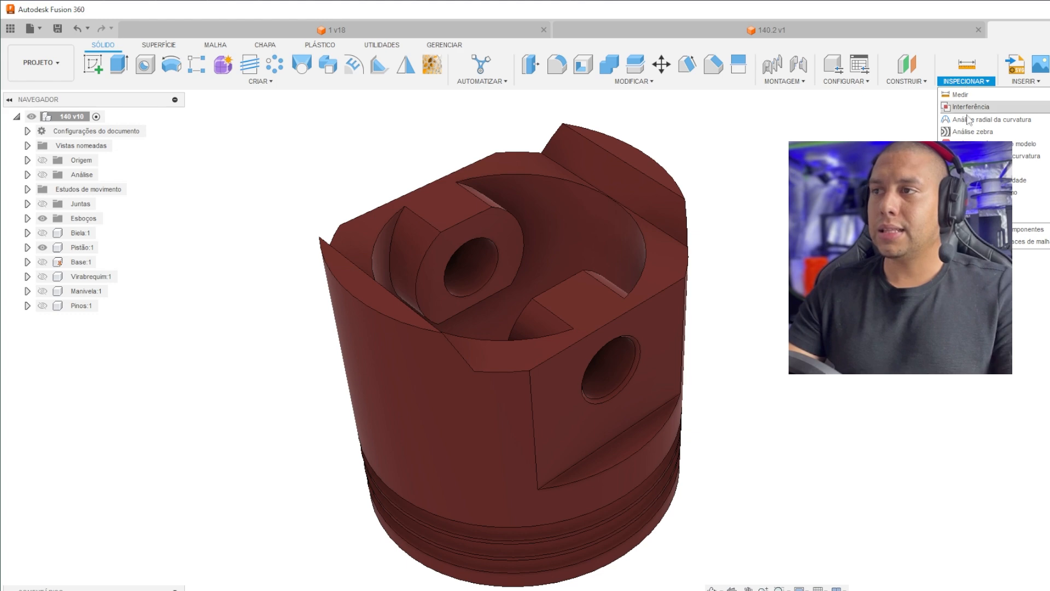
left_click(977, 204)
scroll(584, 246, "down", 2)
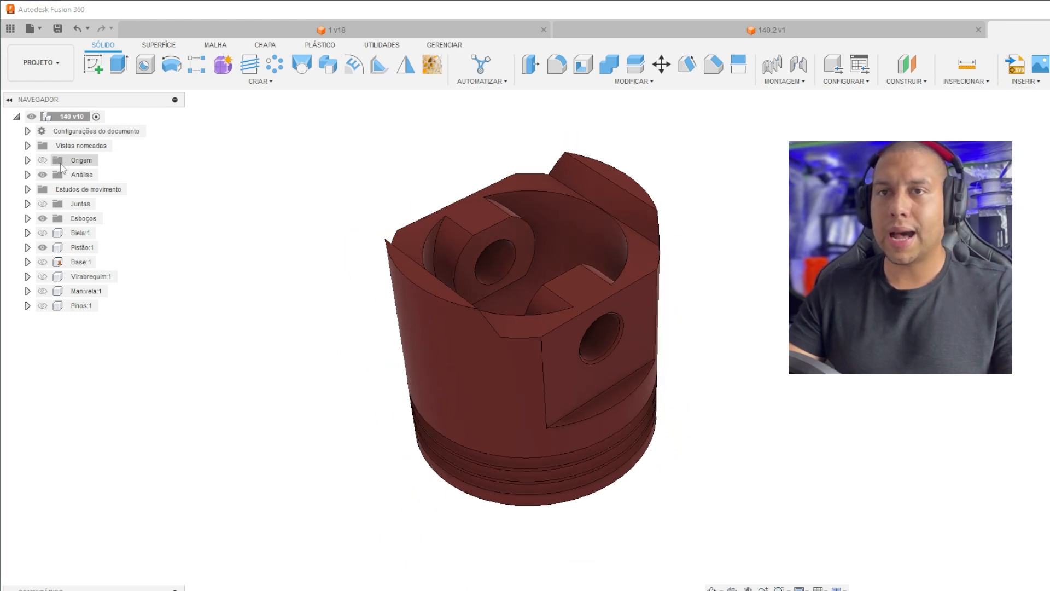
middle_click_drag(547, 301, 534, 257, "shift")
scroll(535, 257, "down", 2)
left_click(409, 98)
mouse_move(547, 336)
middle_mouse_down("shift")
mouse_move(610, 330)
mouse_move(553, 329)
middle_mouse_up("shift")
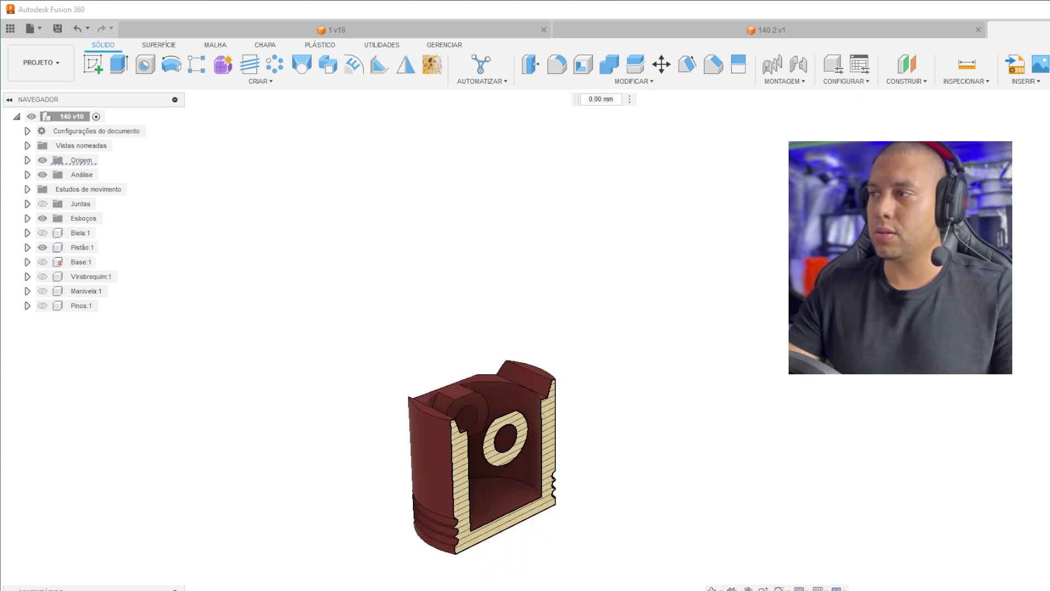
key("Escape")
Step: Expand the Analysis folder and fillet the edge where the boss's flat underside meets the piston's inner wall
mouse_move(589, 395)
middle_mouse_down()
mouse_move(642, 277)
mouse_move(642, 319)
mouse_move(662, 323)
middle_mouse_up()
scroll(471, 268, "up", 2)
left_click(42, 174)
scroll(525, 222, "up", 5)
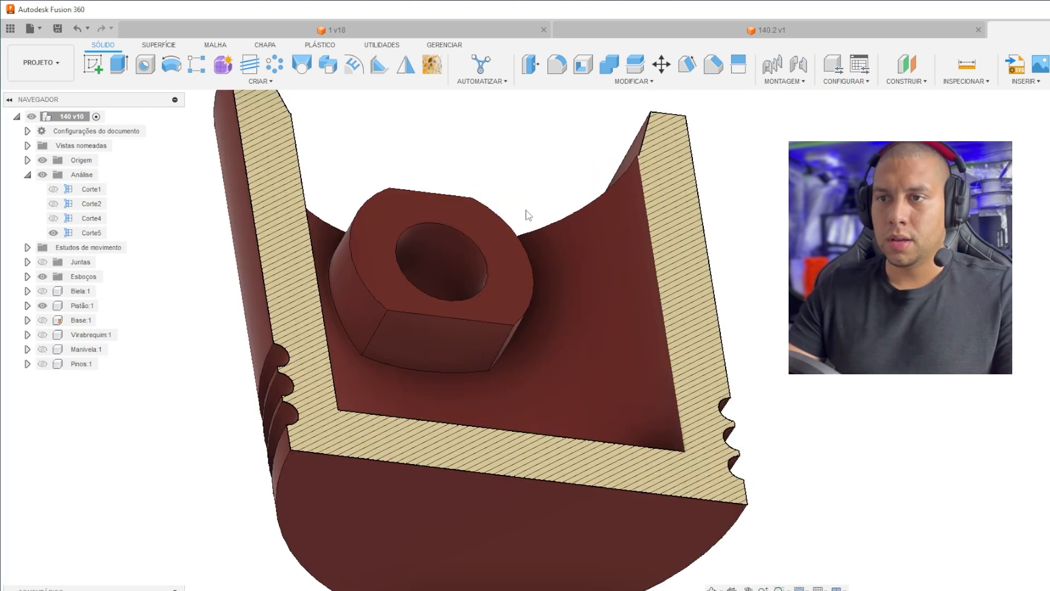
left_click(568, 66)
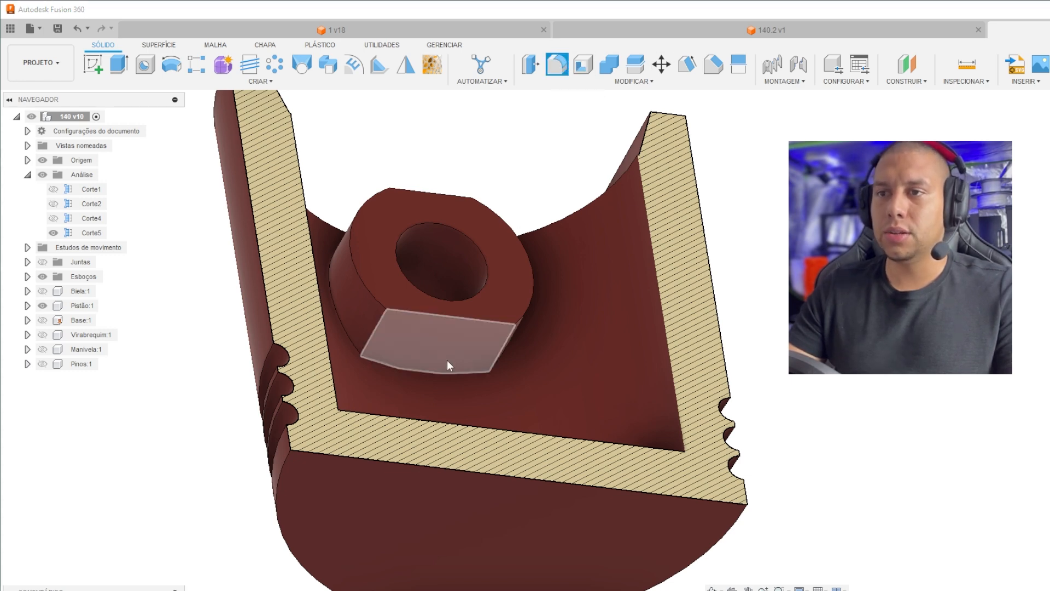
left_click(438, 372)
mouse_move(438, 372)
middle_mouse_down("shift")
mouse_move(464, 378)
mouse_move(441, 376)
middle_mouse_up("shift")
left_click_drag(441, 376, 462, 386)
key("Return")
Step: Fillet the curved edge joining the pin boss to the piston's inner wall with a 3 mm radius
middle_click_drag(466, 387, 479, 355, "shift")
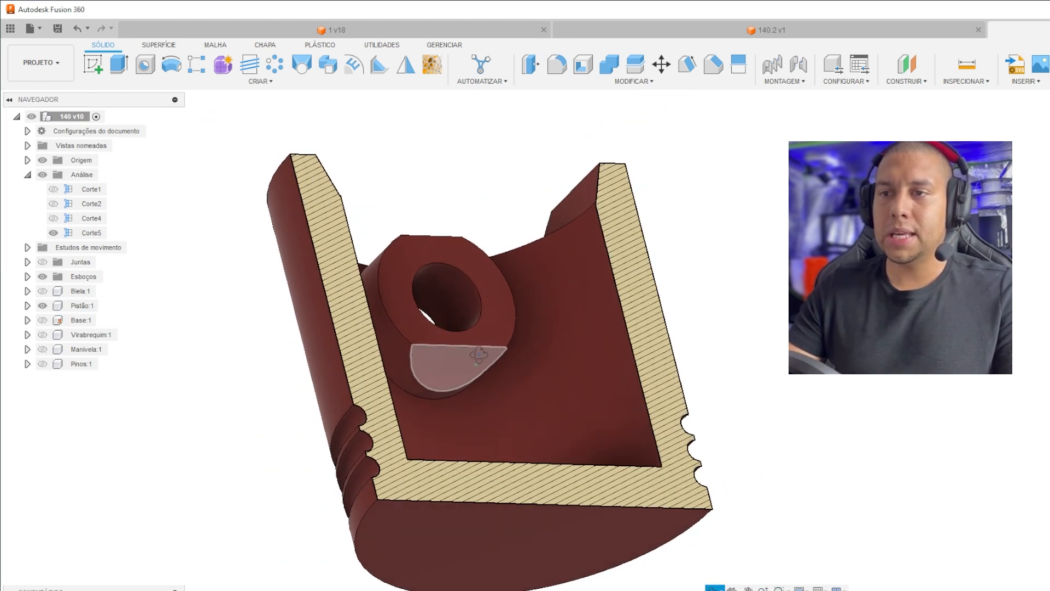
left_click(556, 66)
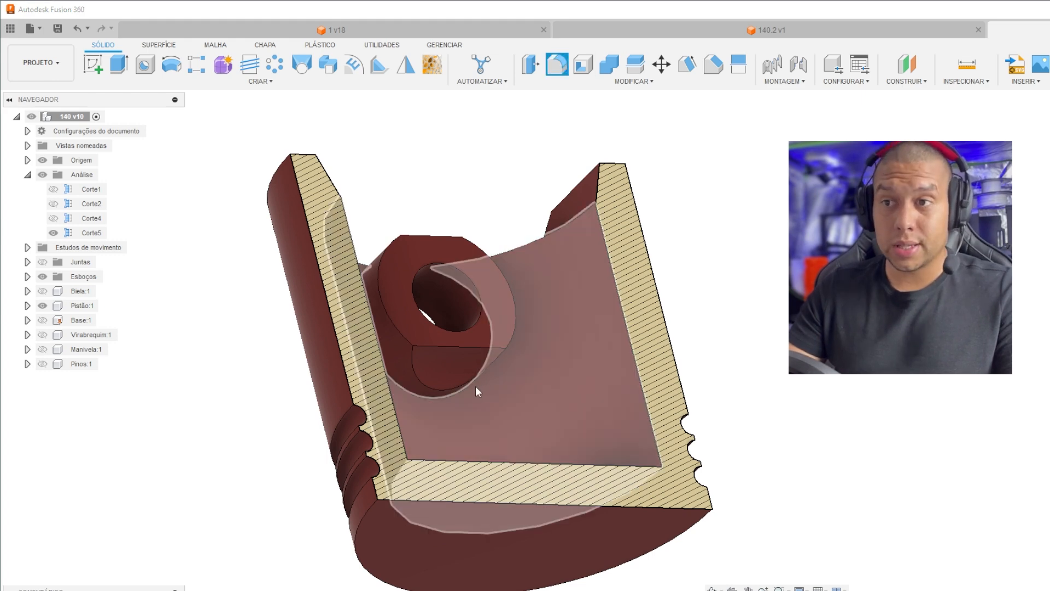
left_click(472, 385)
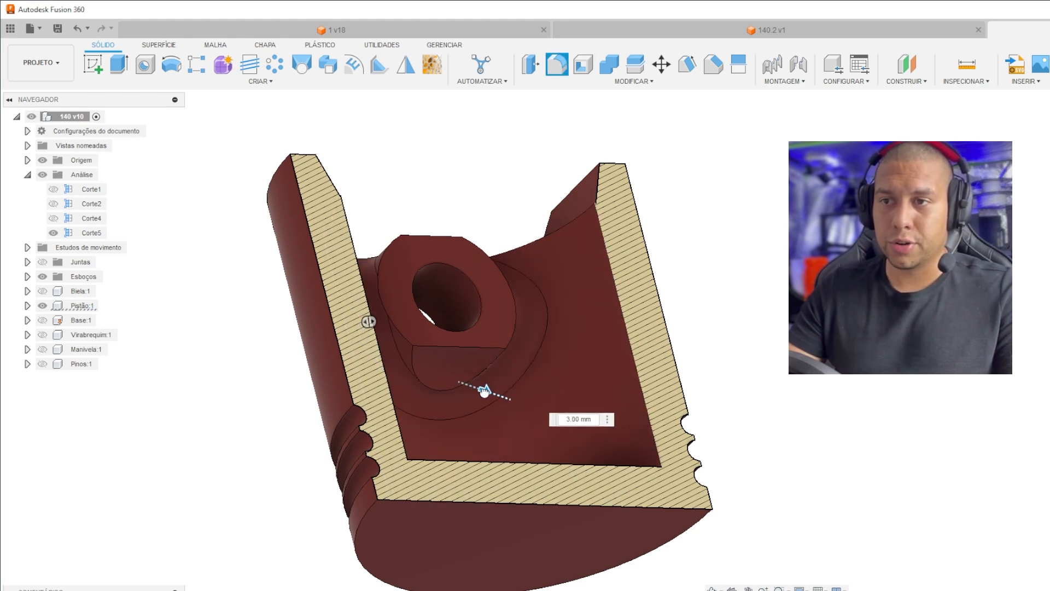
key("Escape")
Step: Start a section analysis on the flat face at the piston's open end and offset its plane to -20 mm
middle_click_drag(481, 391, 474, 418, "shift")
scroll(505, 250, "up", 5)
left_click(966, 81)
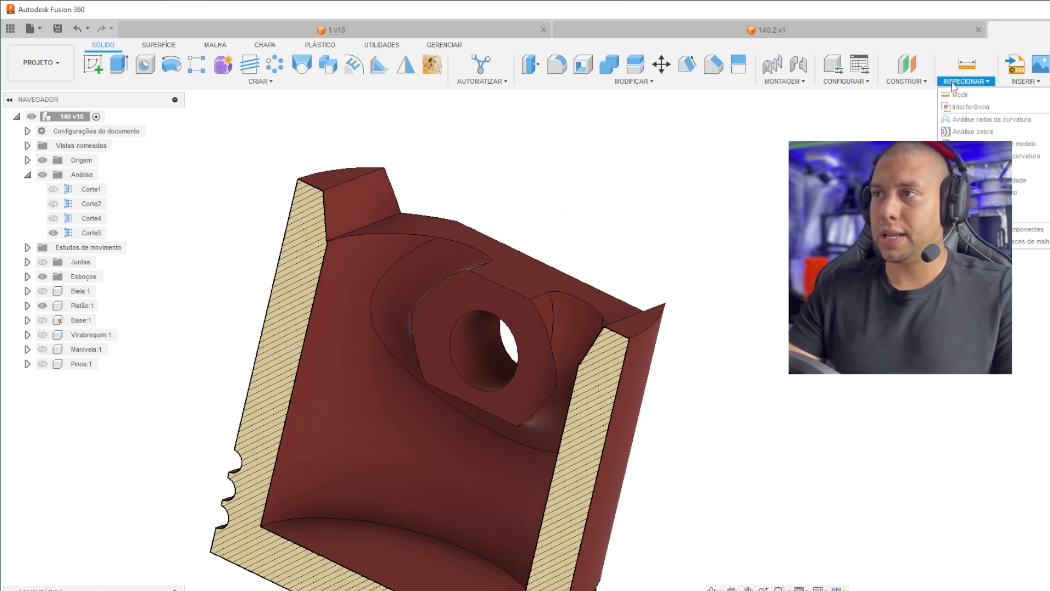
left_click(979, 204)
left_click(507, 277)
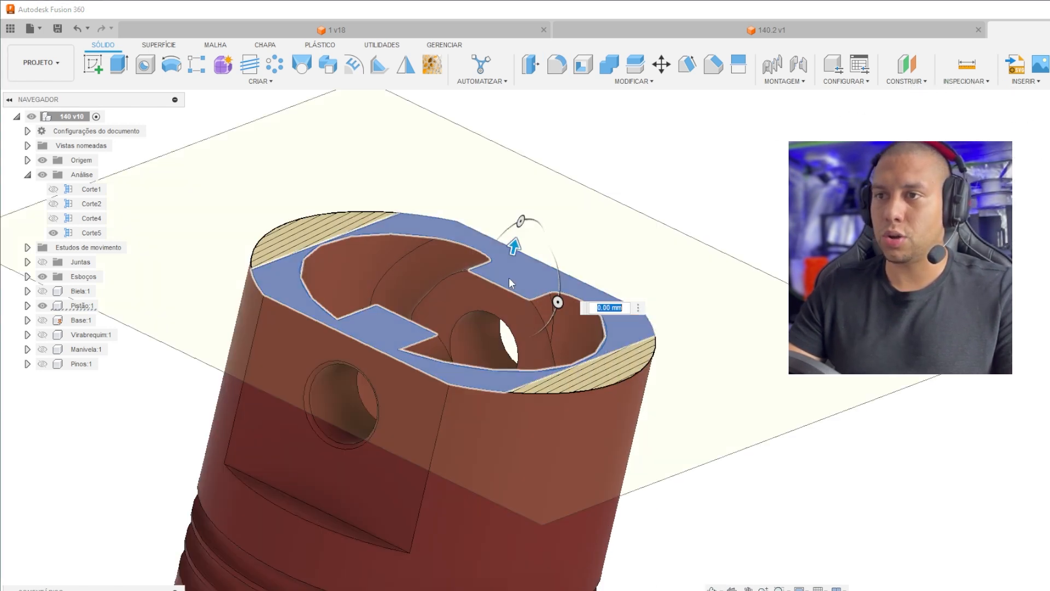
left_click_drag(517, 236, 490, 400)
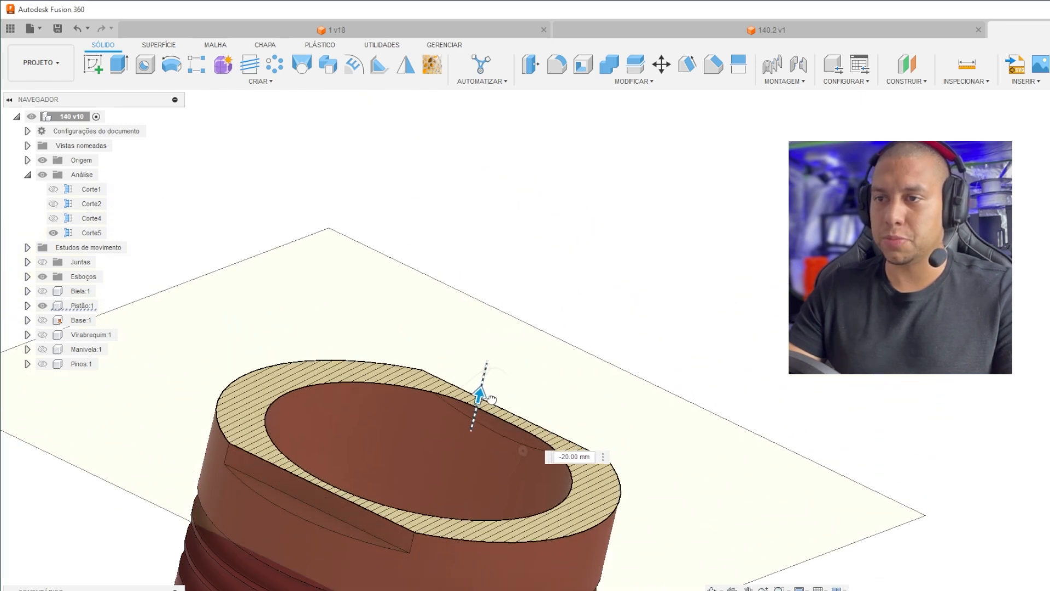
Step: Move the section plane back towards the piston's open end and accept the analysis
scroll(493, 386, "down", 2)
middle_click_drag(542, 378, 496, 371, "shift")
scroll(533, 372, "up", 4)
middle_click_drag(595, 401, 617, 410, "shift")
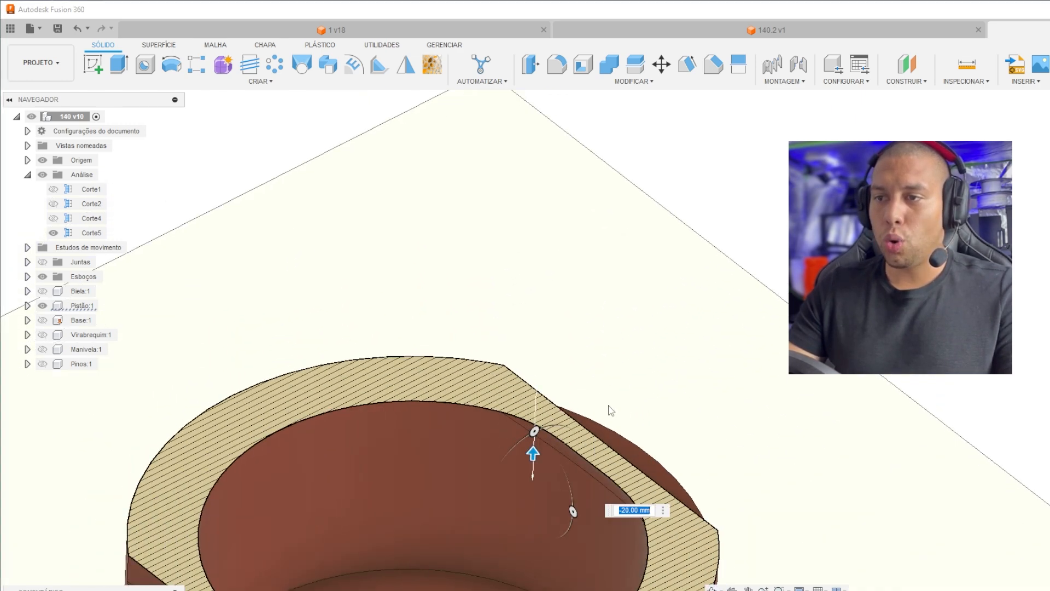
left_click_drag(533, 457, 540, 267)
middle_click_drag(541, 268, 492, 254, "shift")
key("Return")
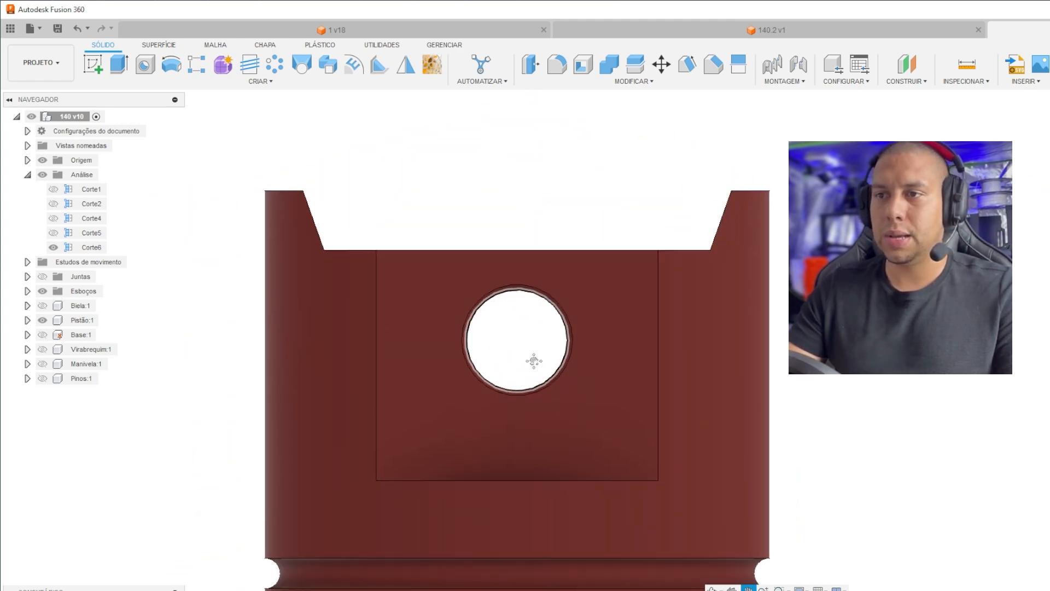
Step: View the pin hole head-on, switch to Chrome and pause the Instagram reel at the equation based on the hole diameter
scroll(486, 225, "up", 5)
scroll(467, 236, "down", 2)
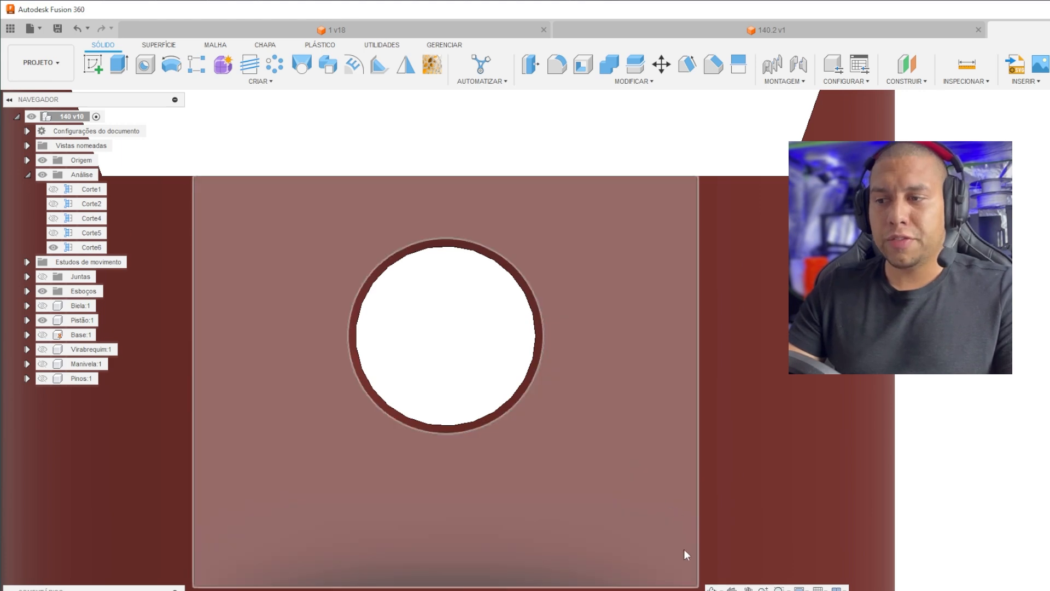
mouse_move(638, 590)
left_click(800, 583)
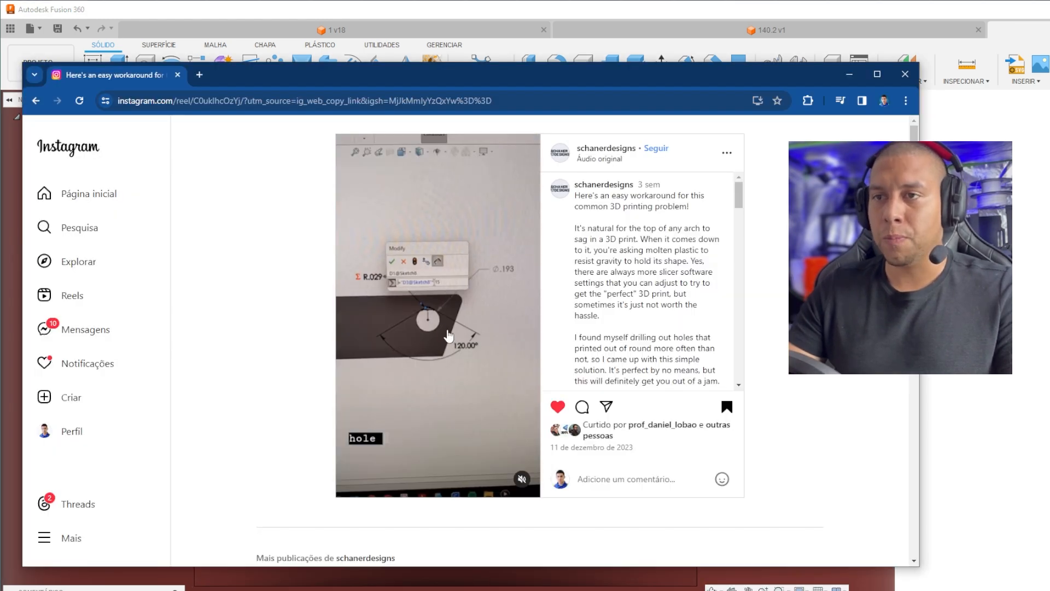
left_click(436, 306)
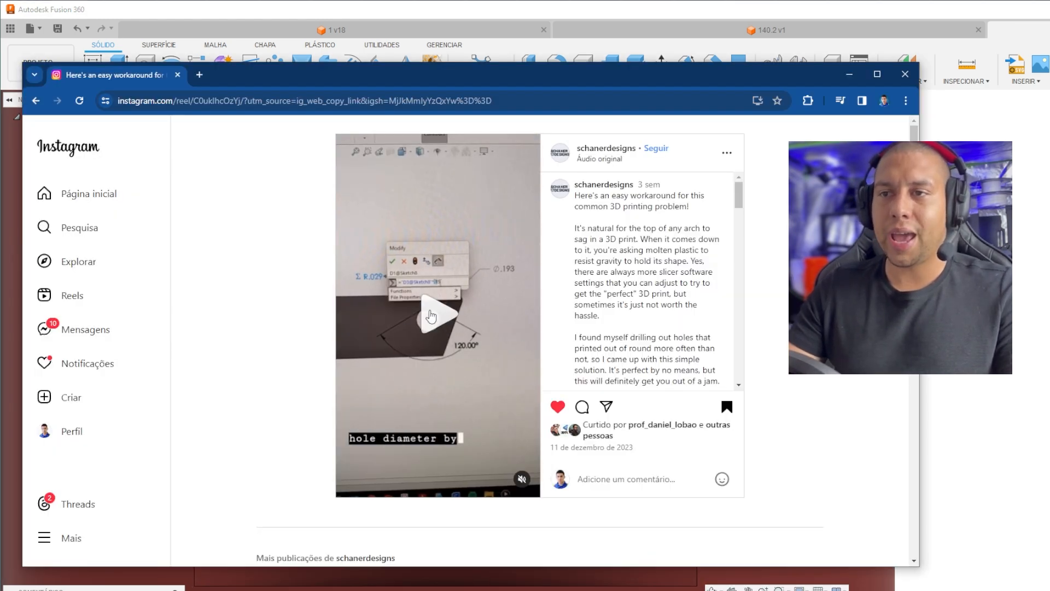
Step: Recheck the hole-diameter equation in the Chrome reel and return to the pin hole in Fusion 360
key("alt+Tab")
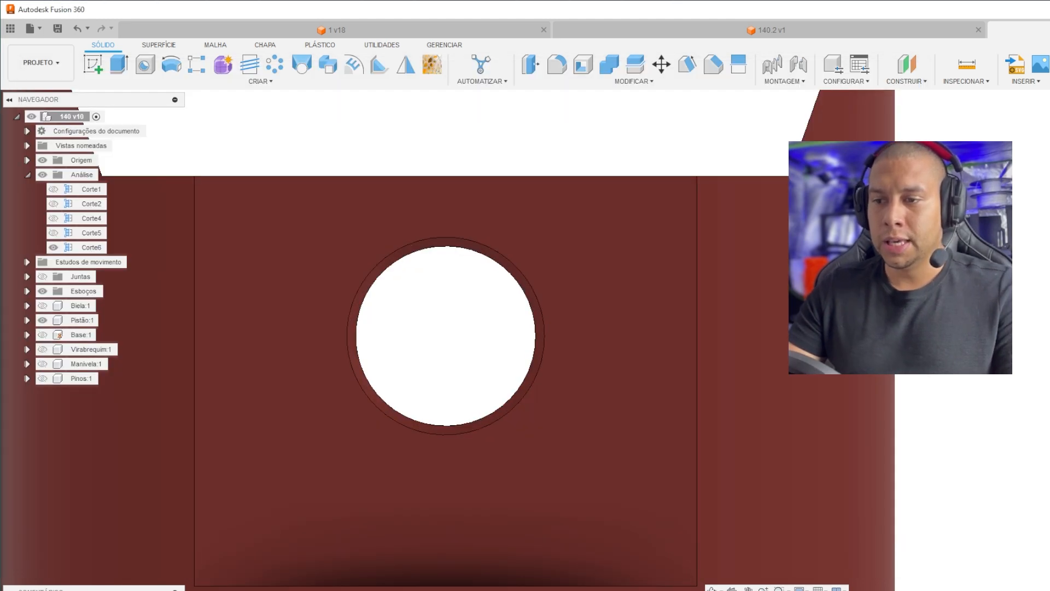
left_click(739, 578)
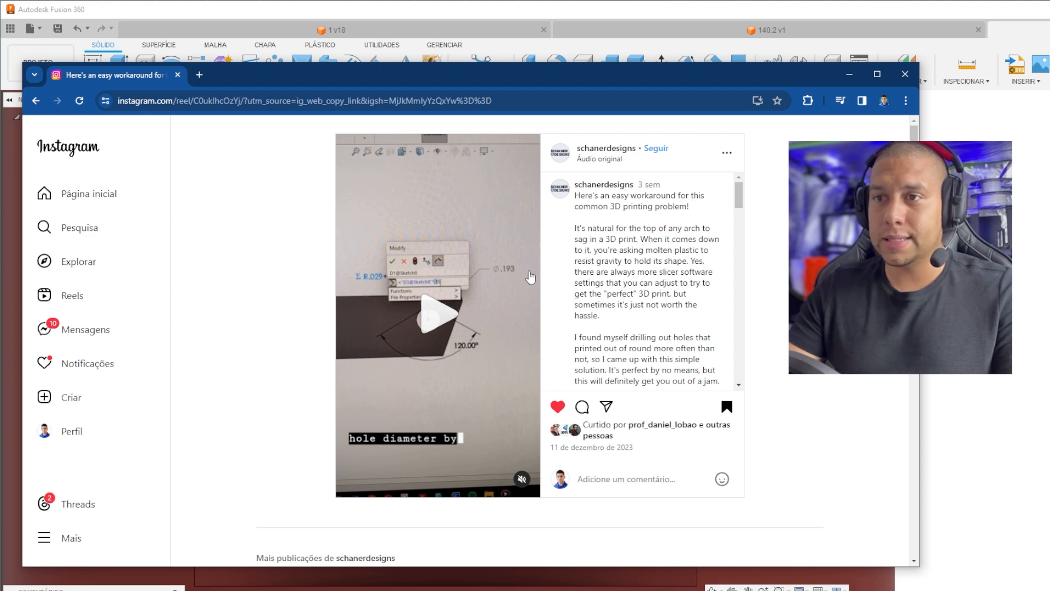
key("alt+Tab")
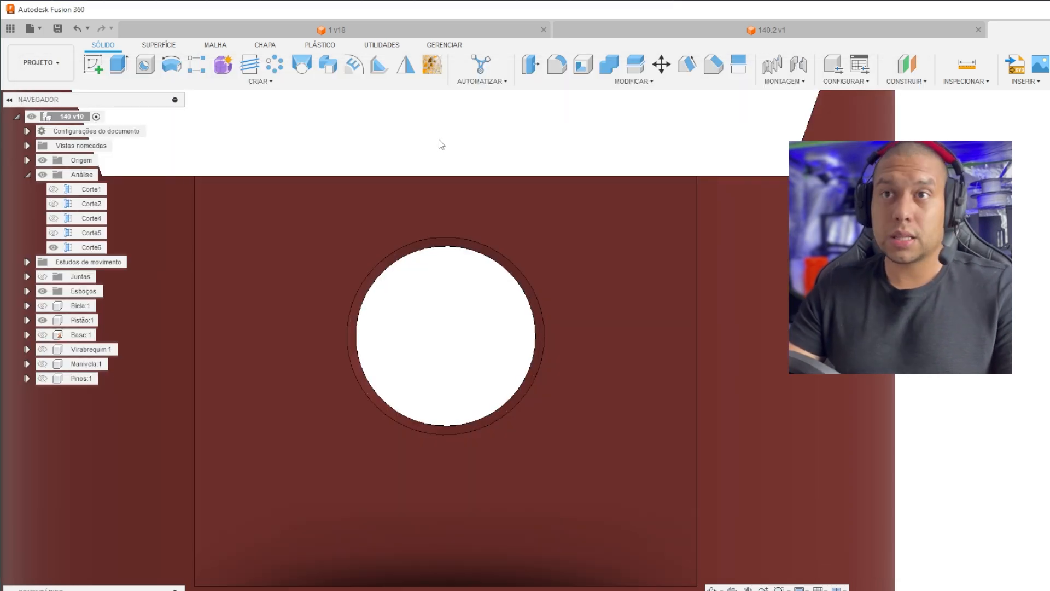
scroll(481, 214, "up", 3)
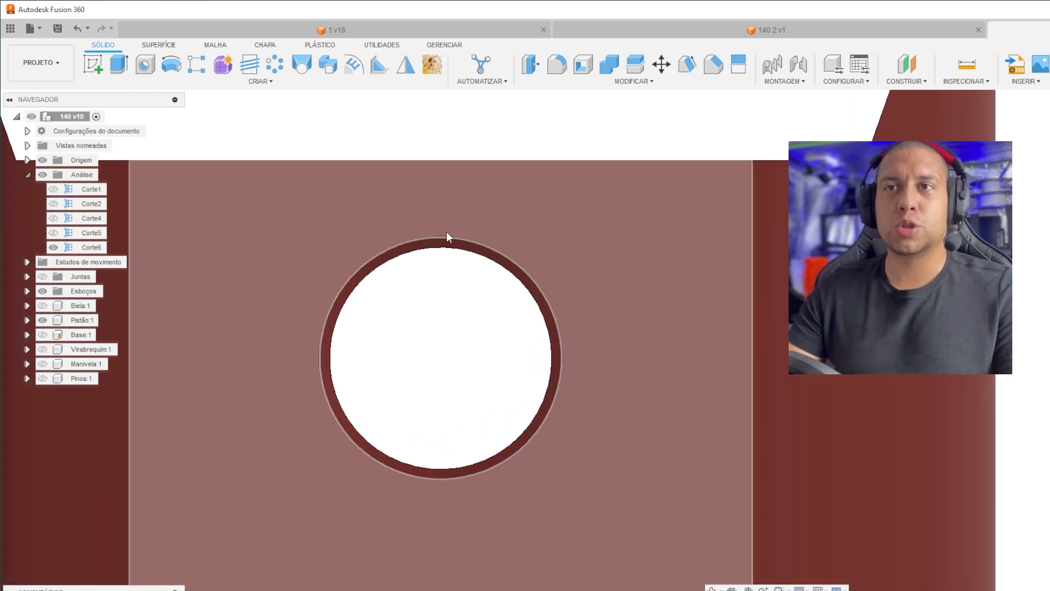
scroll(512, 175, "down", 1)
scroll(514, 128, "down", 2)
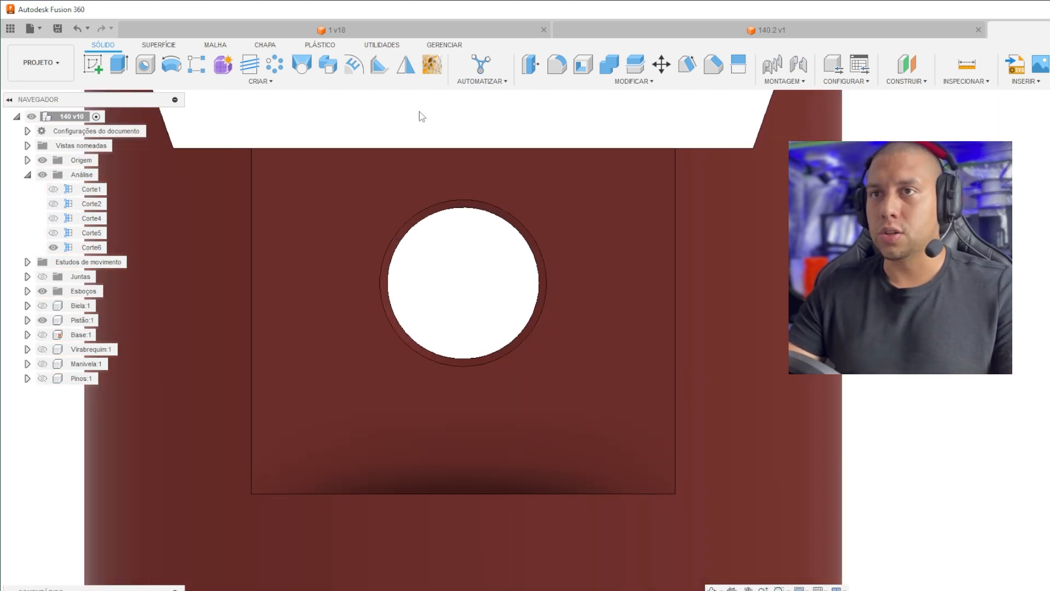
Step: Measure the diameter of the pin hole's inner cylindrical face
left_click(958, 83)
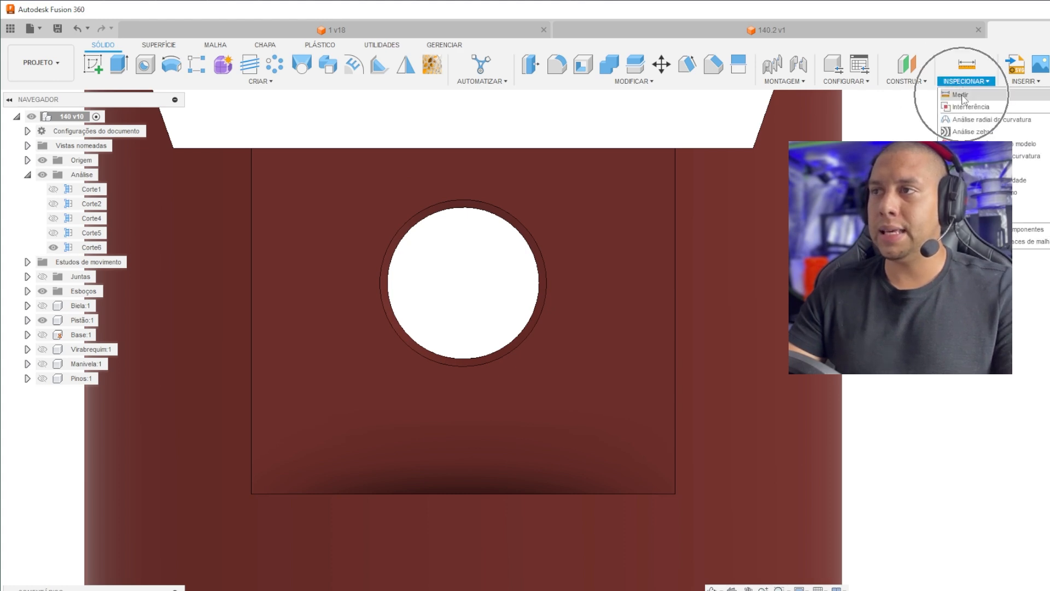
left_click(960, 95)
middle_click_drag(569, 186, 500, 241, "shift")
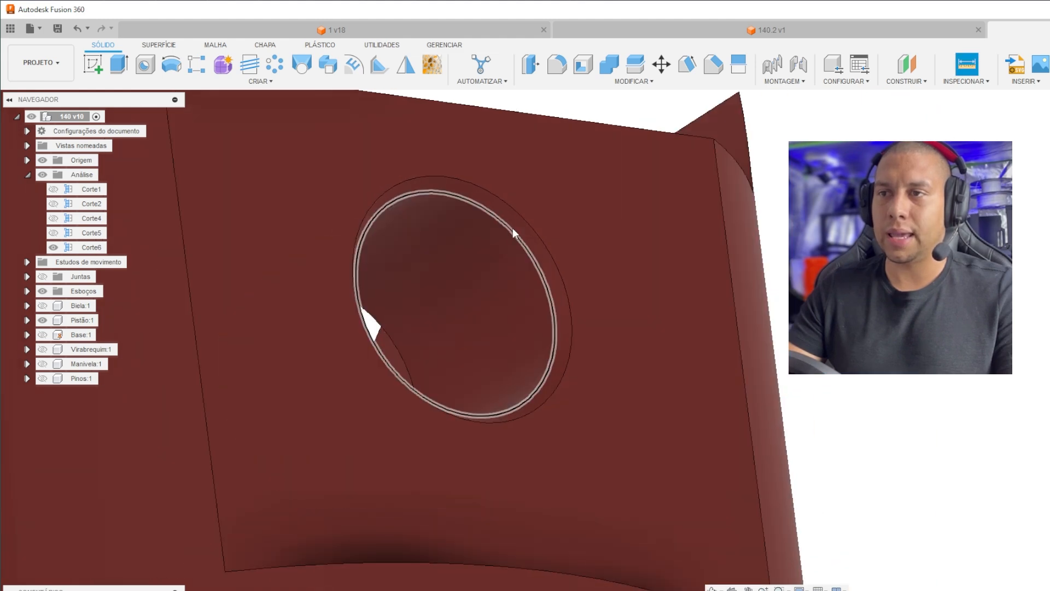
left_click(500, 241)
scroll(507, 238, "down", 2)
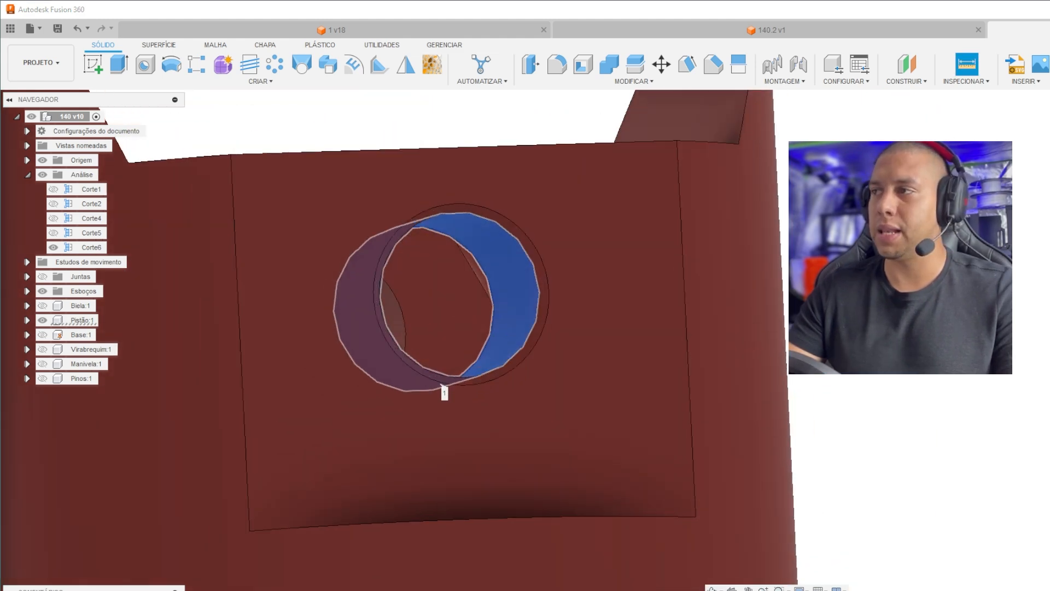
left_click_drag(194, 155, 260, 175)
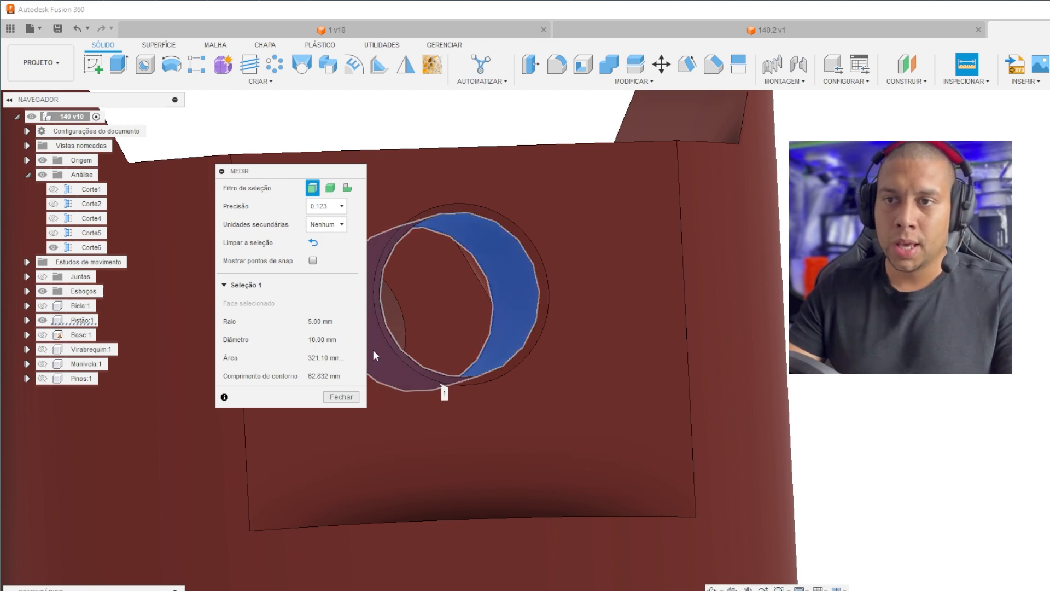
scroll(664, 202, "down", 1)
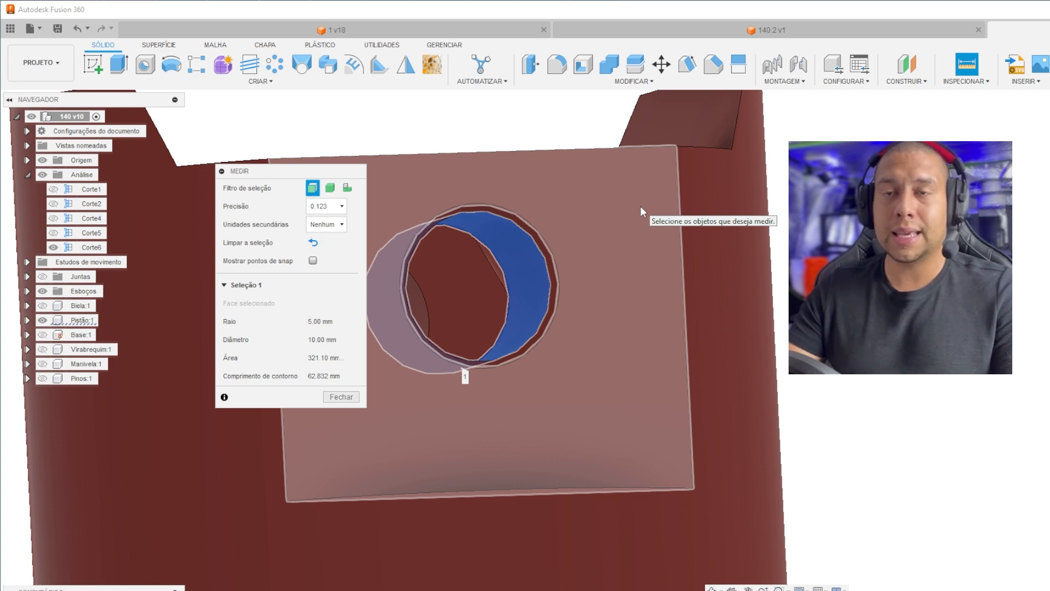
key("Escape")
Step: Start a sketch on the pin boss's flat face and project the pin hole's circular edge into it
middle_click_drag(481, 284, 553, 277, "shift")
scroll(619, 159, "down", 3)
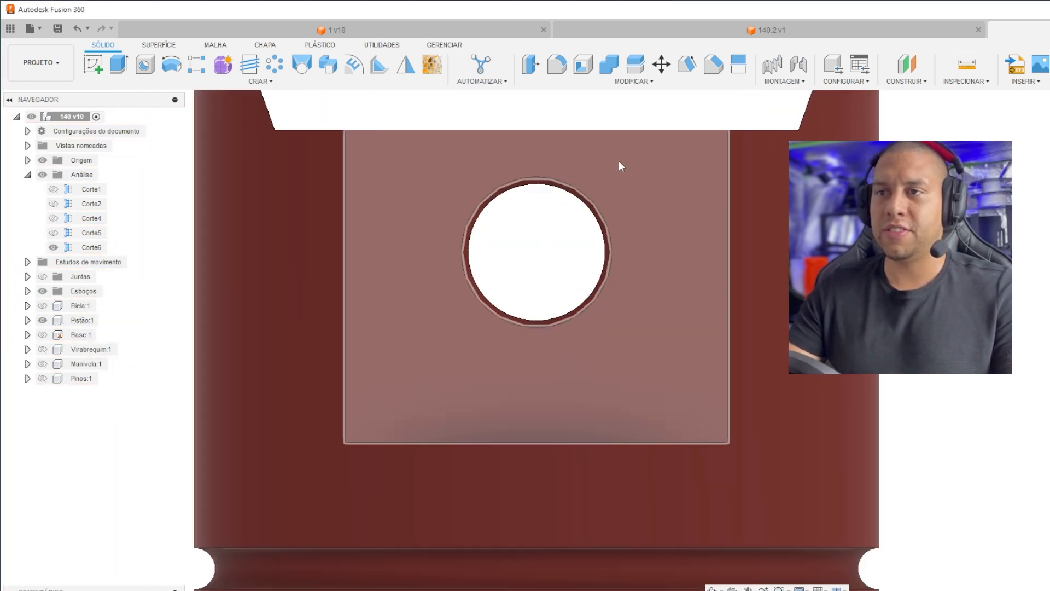
middle_click_drag(619, 160, 571, 194)
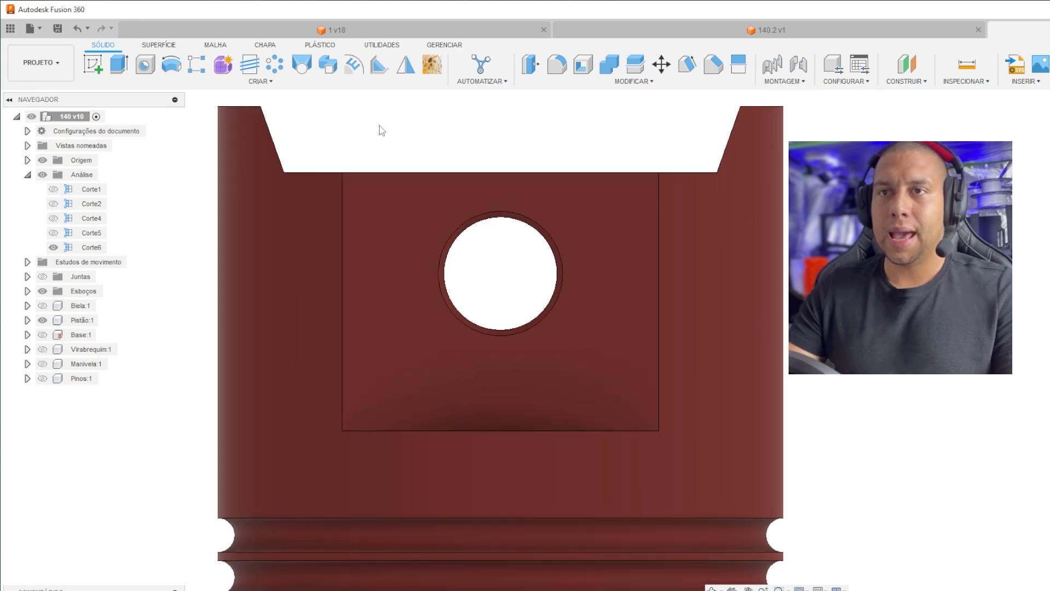
left_click(474, 224)
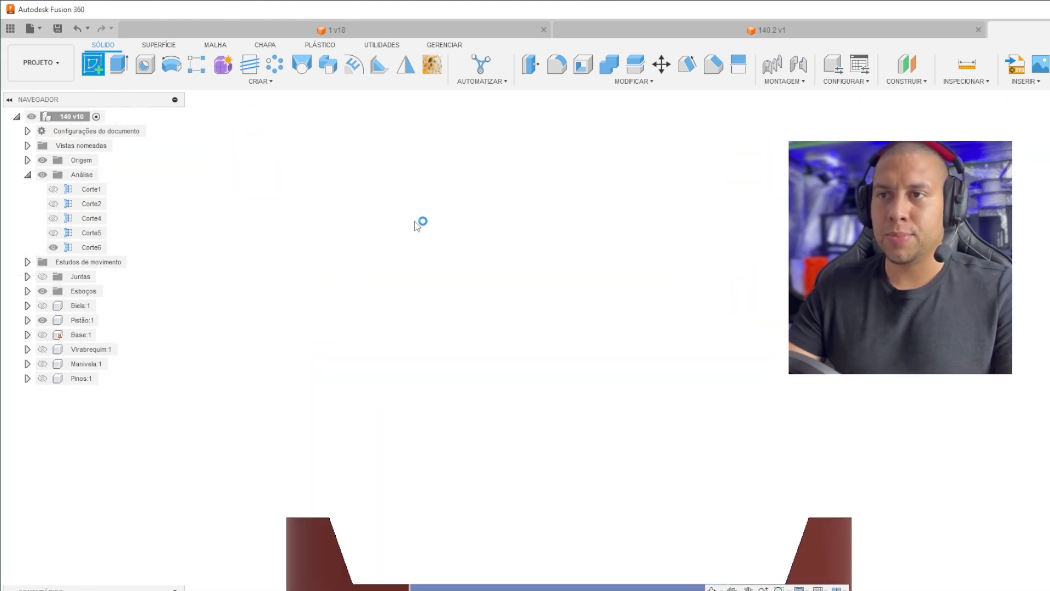
mouse_move(587, 461)
middle_mouse_down()
mouse_move(483, 126)
mouse_move(451, 104)
middle_mouse_up()
scroll(601, 225, "down", 5)
middle_click_drag(930, 447, 447, 226)
scroll(281, 230, "up", 10)
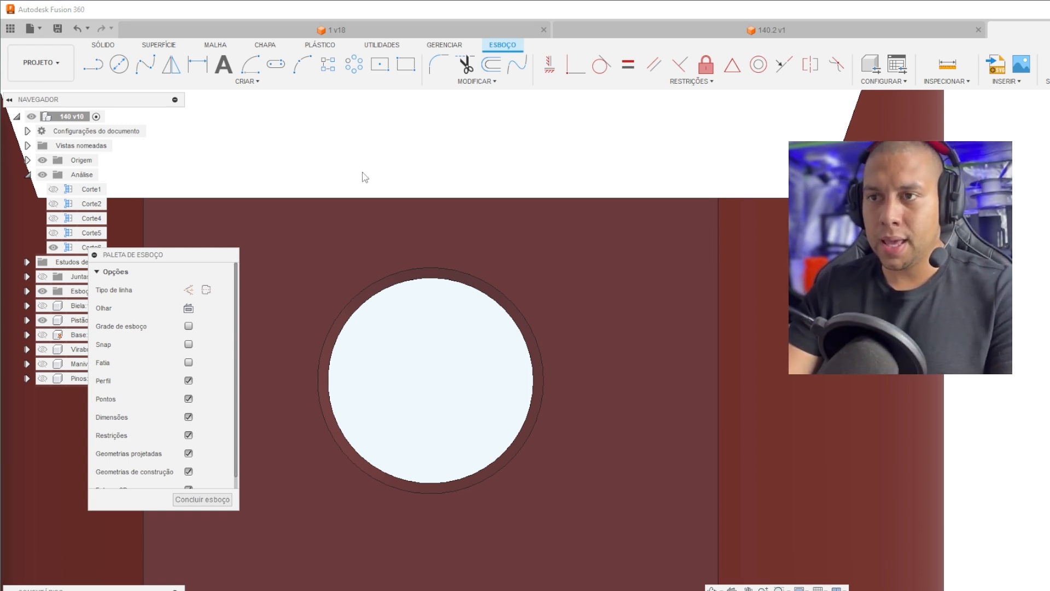
left_click(446, 280)
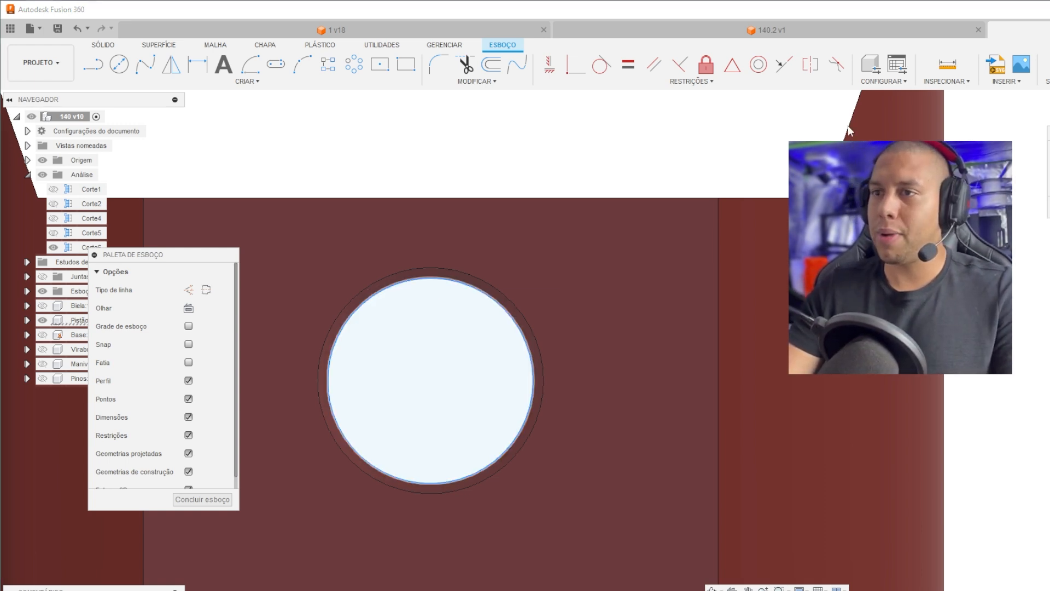
key("p")
key("Return")
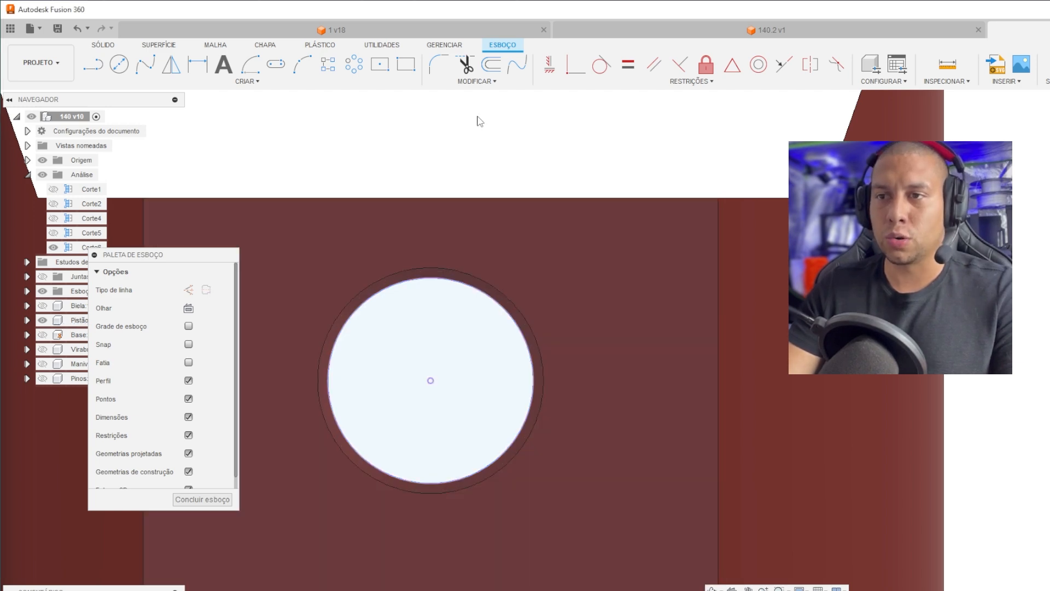
Step: Draw a vertical construction line from the pin hole's centre up past the boss's upper edge
left_click(431, 381)
left_click(431, 126)
key("Escape")
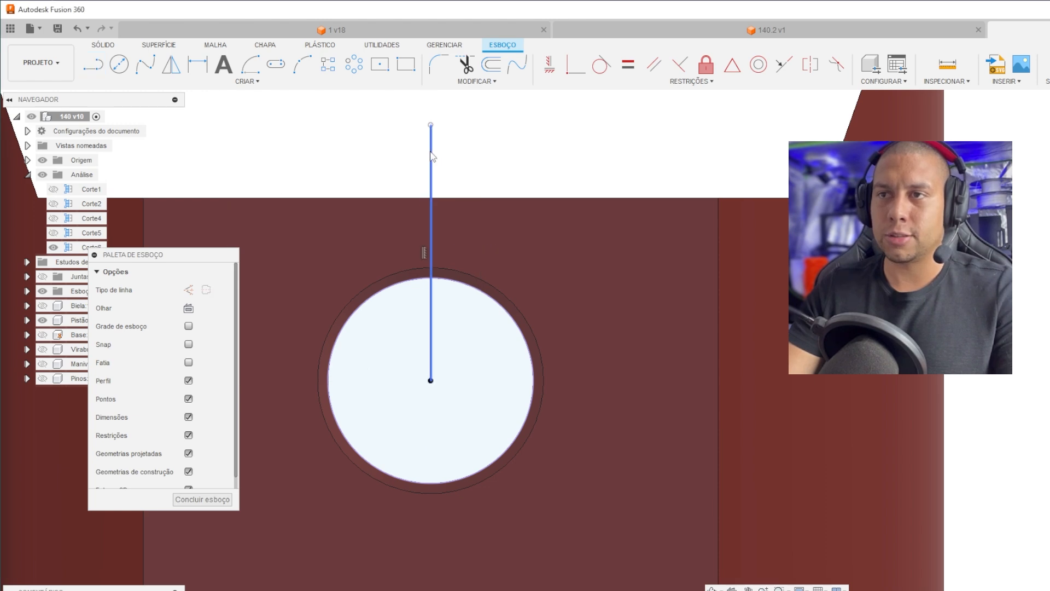
left_click(431, 157)
key("x")
scroll(432, 159, "down", 1)
middle_click_drag(432, 159, 448, 204)
key("Escape")
left_click(189, 292)
left_click(189, 292)
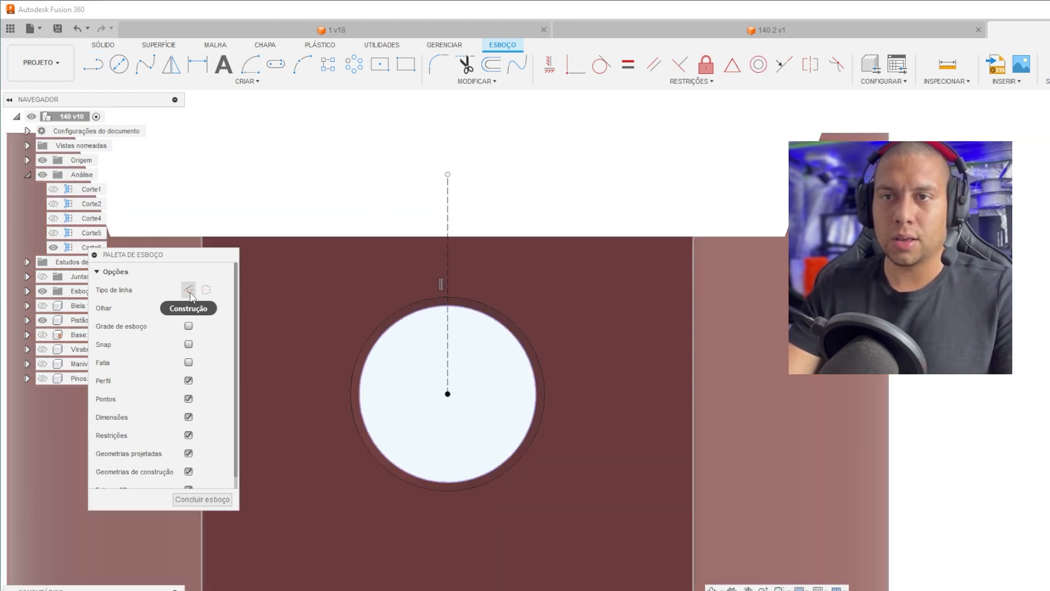
Step: Draw a line tangent to the hole circle's upper left, ending on the vertical construction line above the hole
middle_click_drag(372, 178, 403, 132)
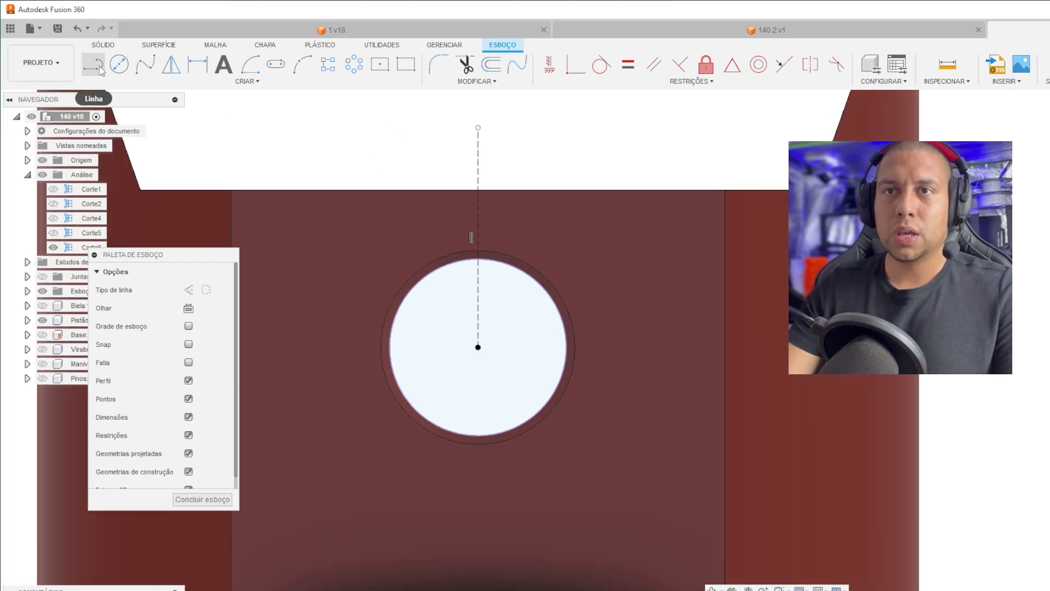
left_click(100, 65)
scroll(400, 333, "up", 3)
left_click(402, 336)
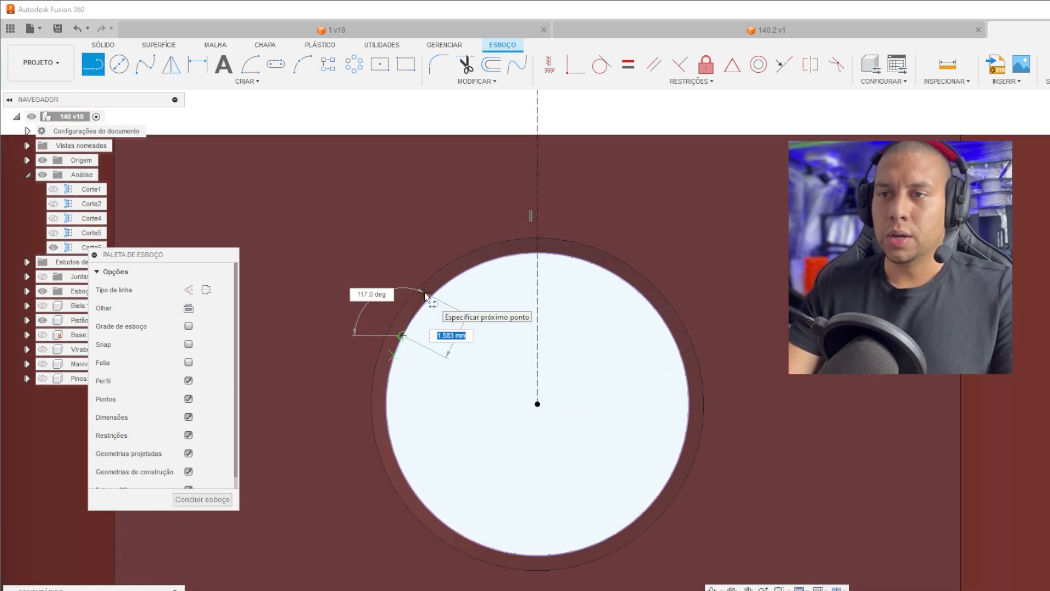
left_click(537, 191)
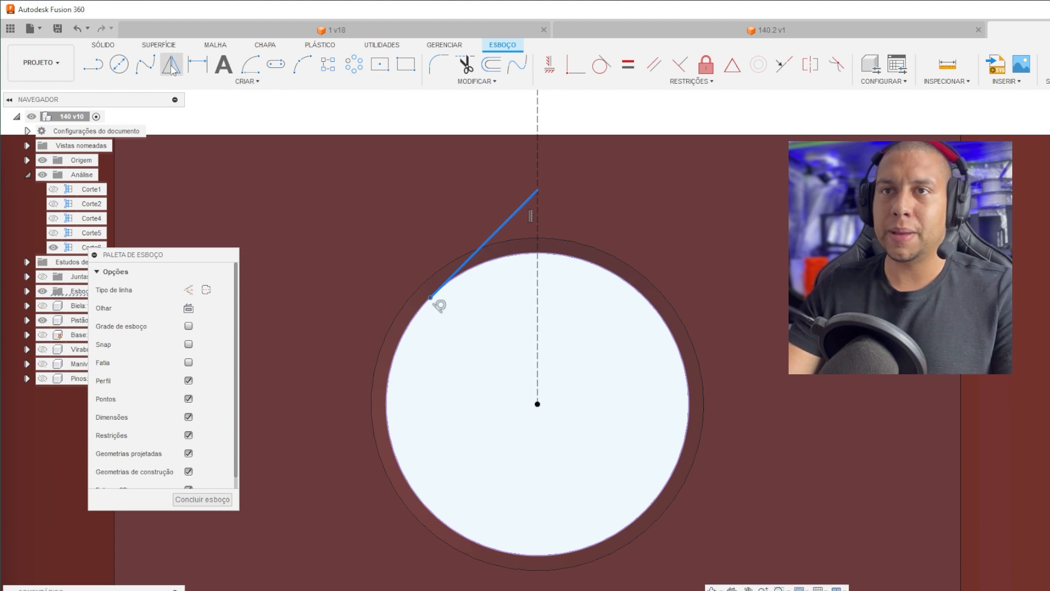
Step: Mirror the tangent line about the vertical construction line and move its tangent point closer to the top of the hole
left_click(171, 66)
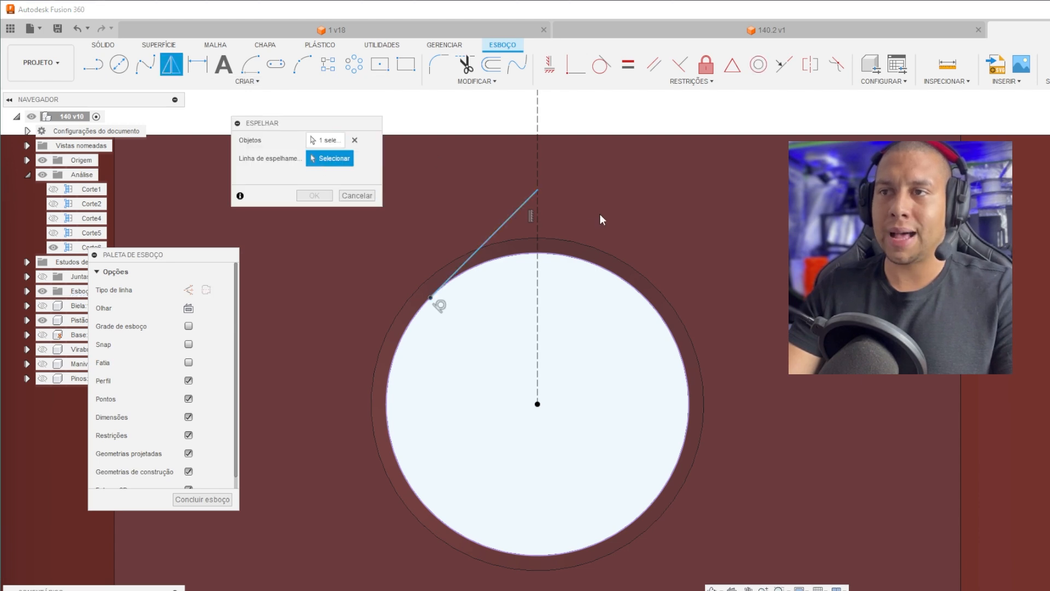
left_click(539, 176)
key("Return")
left_click_drag(432, 299, 461, 274)
Step: Check the angle in the Chrome reel, return to Fusion 360 and set the angle between the two tangent lines to 120°
left_click(639, 590)
left_click(736, 581)
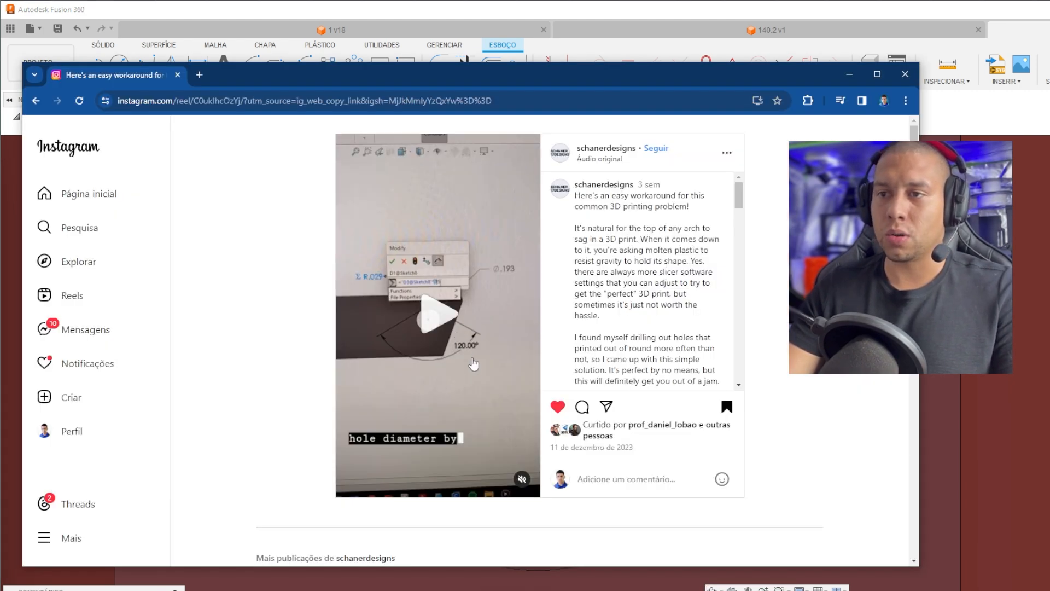
key("alt+Tab")
left_click(512, 248)
left_click(575, 250)
left_click(537, 438)
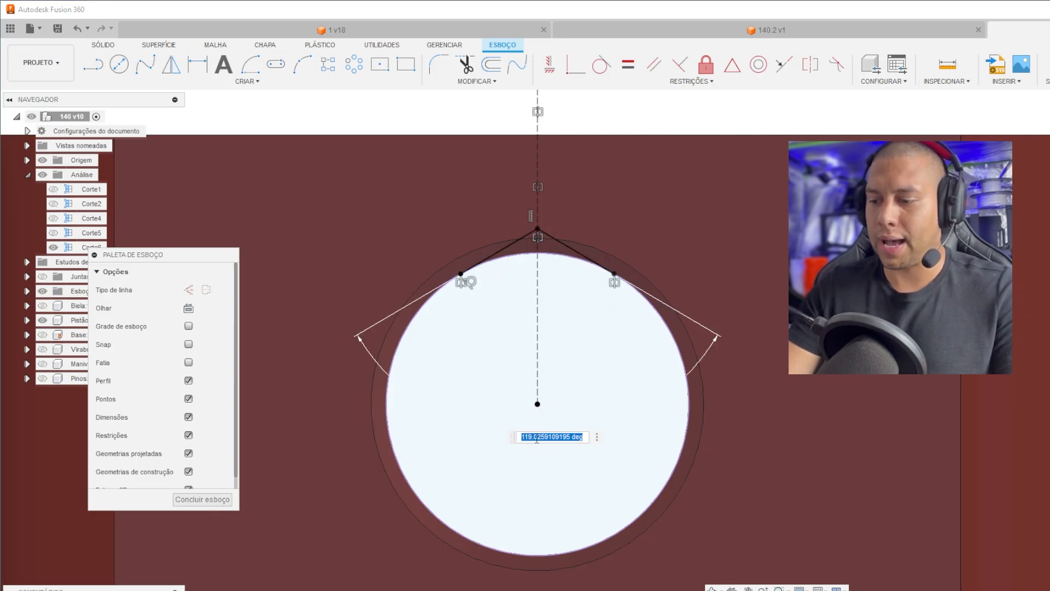
key("Return")
Step: Fillet the peak where the two tangent lines meet with a radius of 10*0.15 (1.5 mm)
scroll(538, 219, "up", 5)
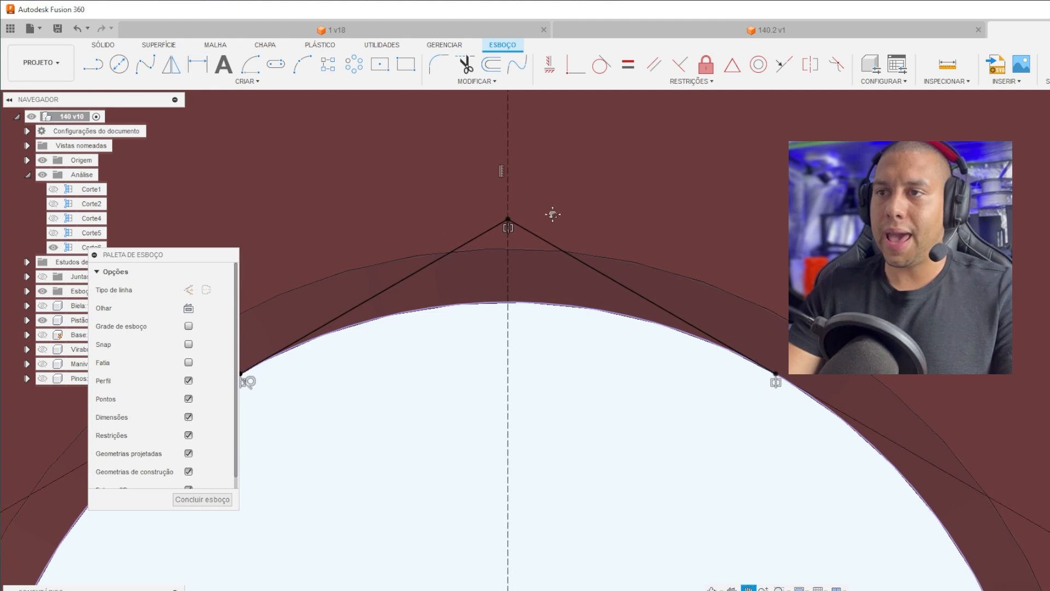
scroll(488, 253, "up", 1)
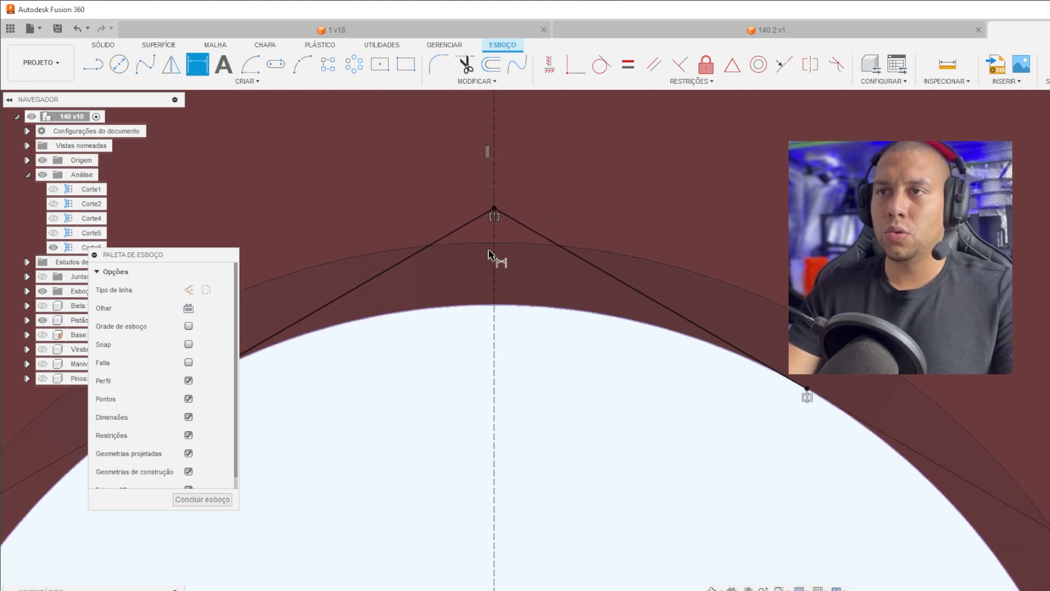
left_click(440, 70)
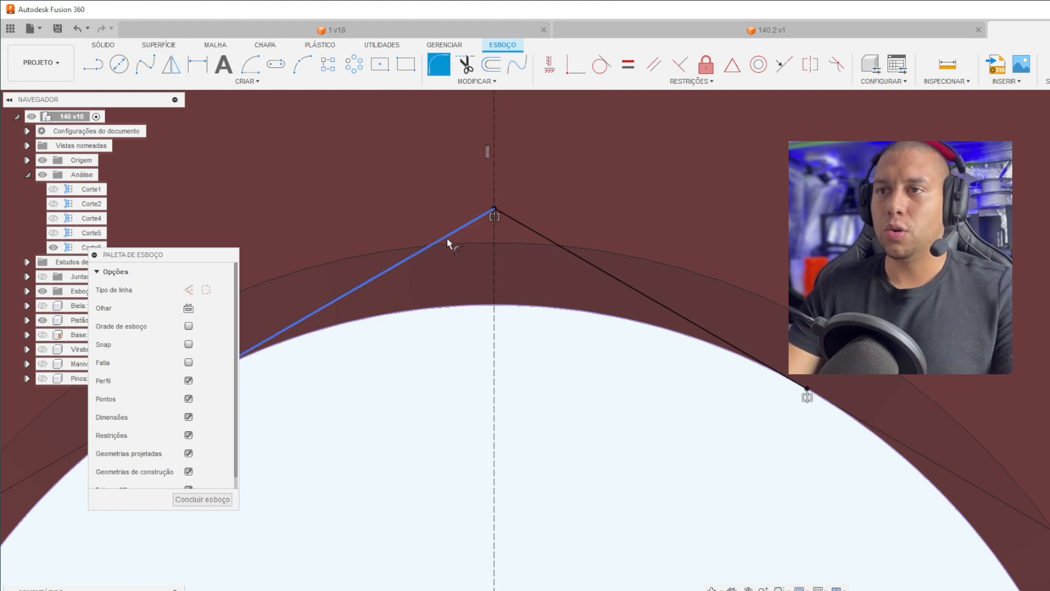
left_click(460, 230)
left_click(539, 234)
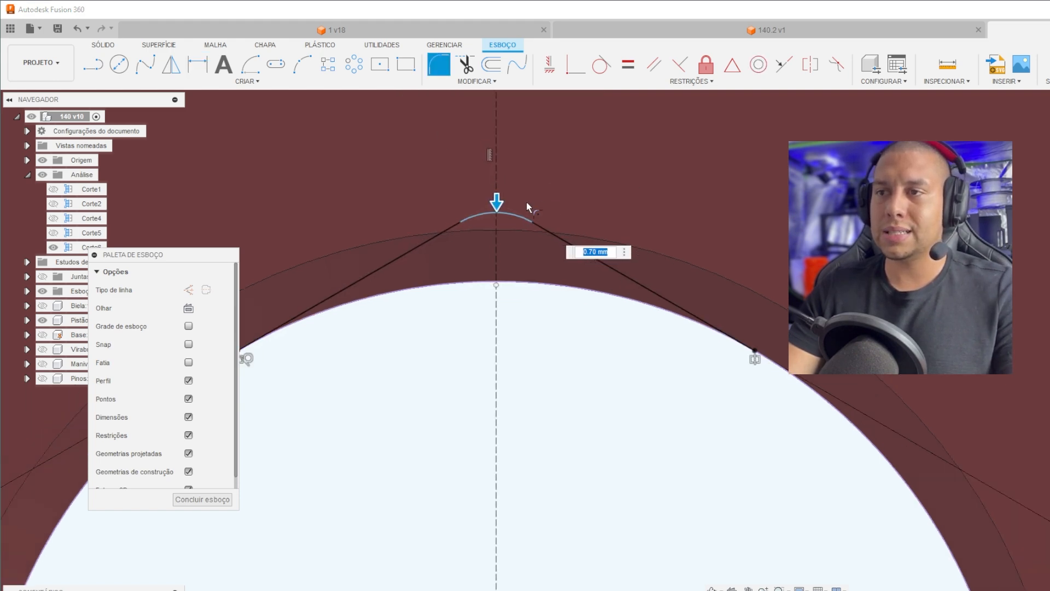
scroll(543, 200, "down", 3)
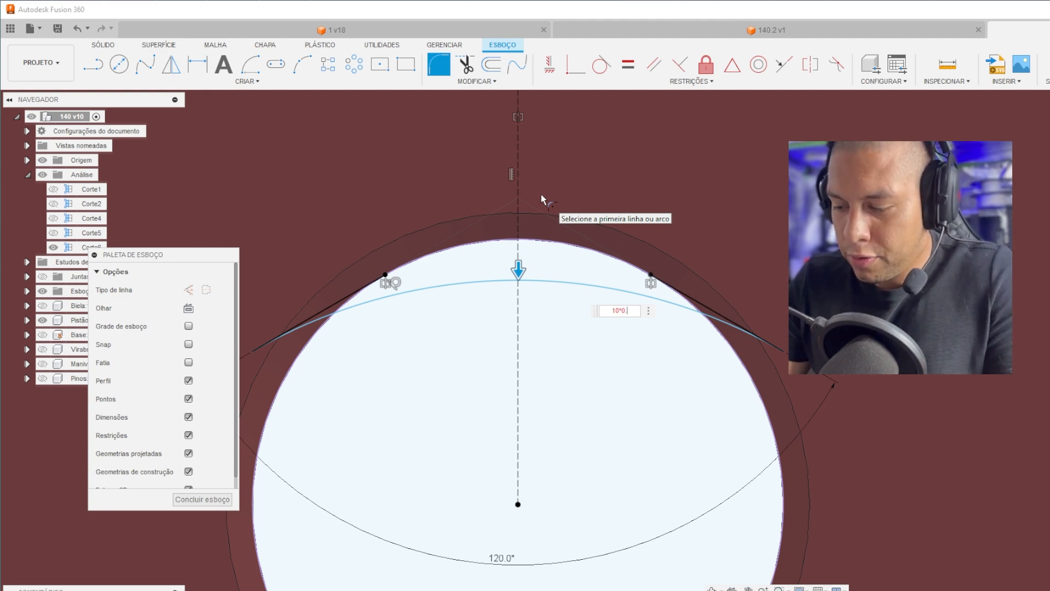
scroll(541, 204, "down", 1)
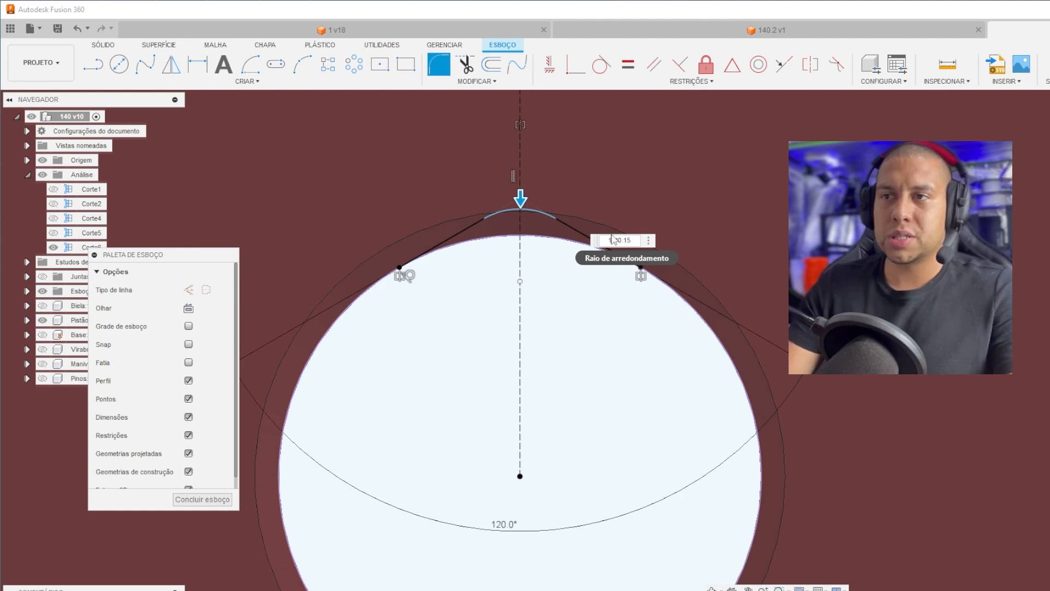
key("Return")
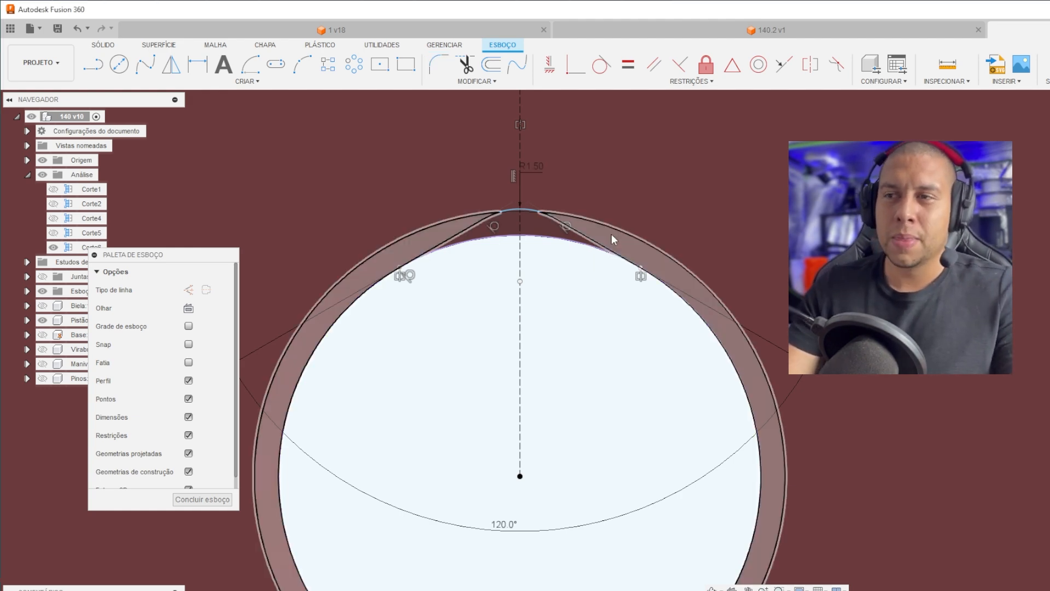
key("Escape")
Step: Extrude both peak profiles above the pin hole through the piston's two pin bosses as a cut
scroll(538, 216, "down", 5)
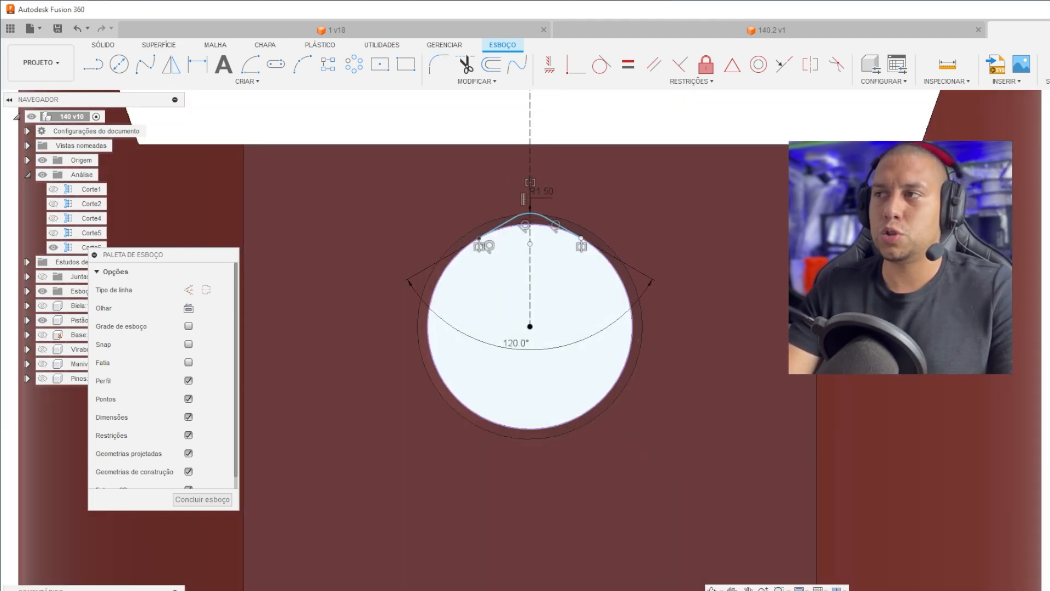
key("e")
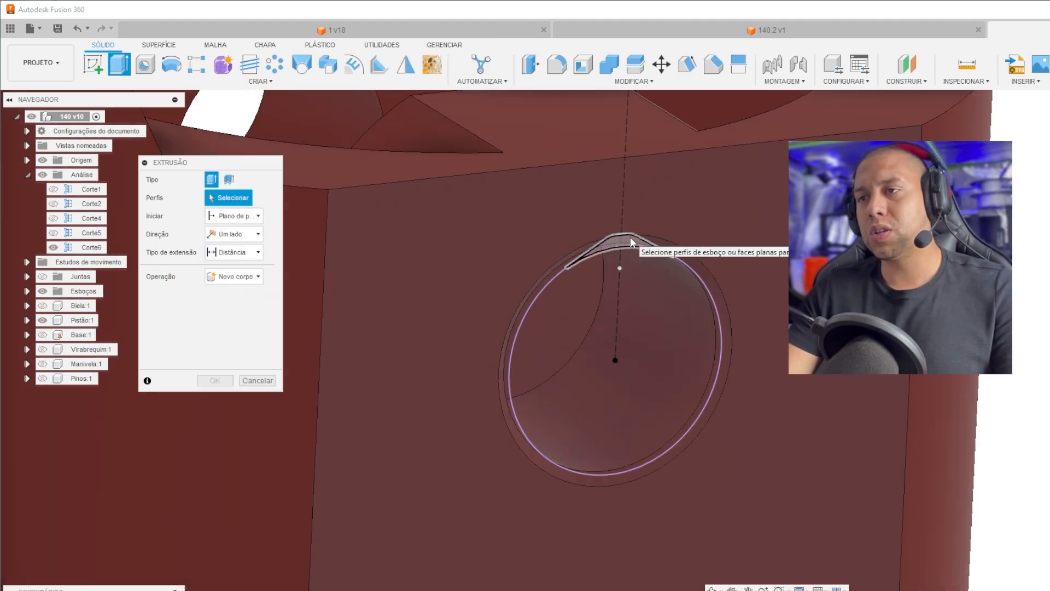
left_click(631, 237)
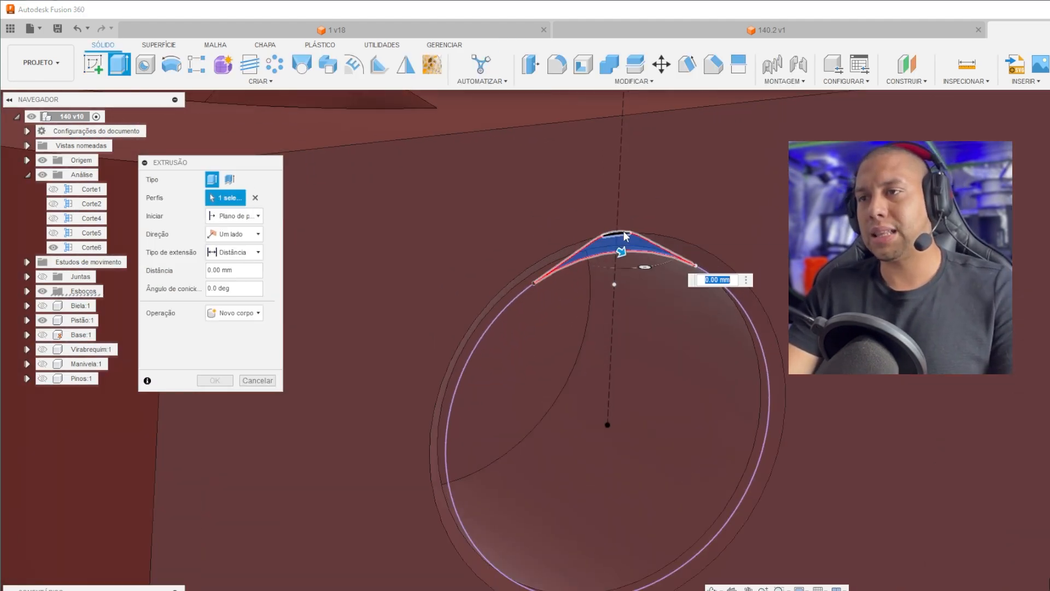
scroll(622, 232, "up", 4)
left_click(621, 233)
scroll(624, 241, "down", 6)
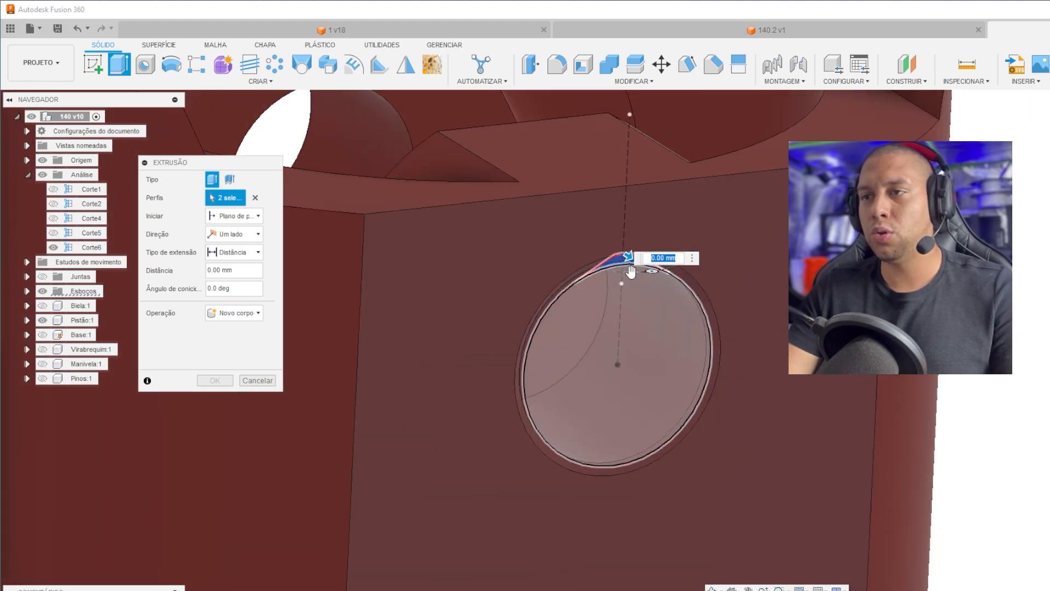
left_click_drag(658, 361, 219, 140)
middle_click_drag(725, 462, 671, 292)
scroll(576, 295, "up", 2)
scroll(577, 295, "down", 5)
scroll(514, 276, "down", 2)
middle_click_drag(670, 292, 525, 345, "shift")
left_click(215, 380)
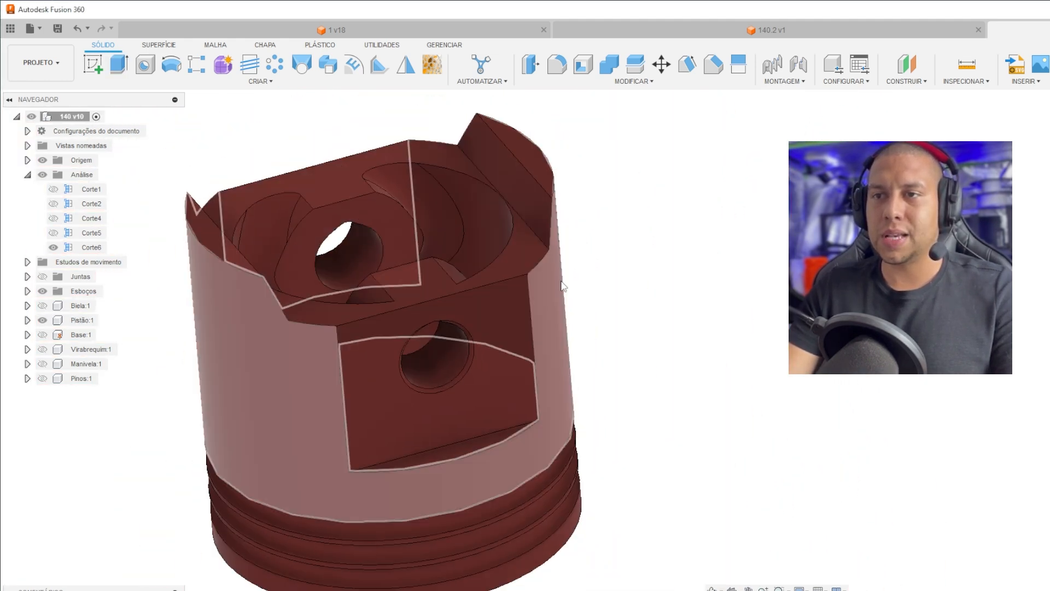
Step: Set up the Pistão component's mesh export as binary STL in millimetres with high refinement and browse for its local save location
scroll(382, 222, "up", 10)
scroll(465, 304, "down", 6)
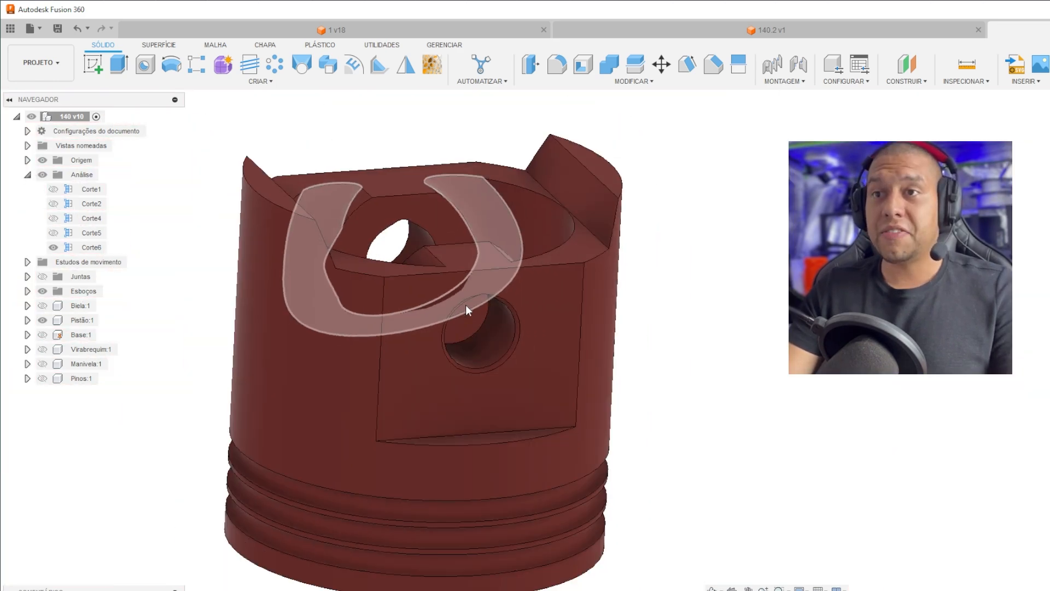
scroll(471, 290, "up", 3)
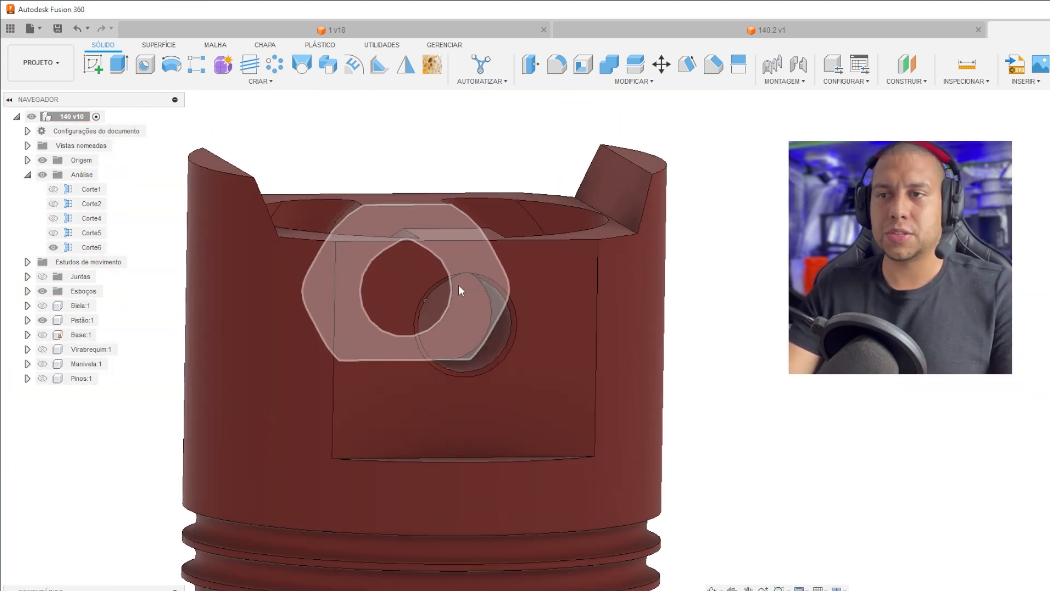
scroll(458, 285, "up", 5)
scroll(515, 346, "down", 4)
middle_click_drag(515, 346, 540, 355, "shift")
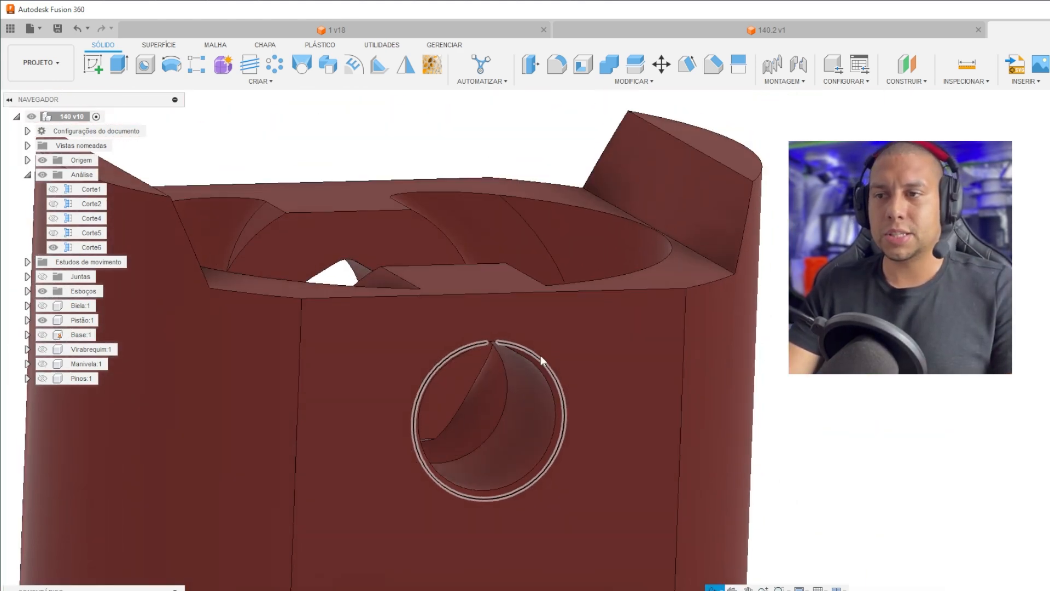
right_click(79, 321)
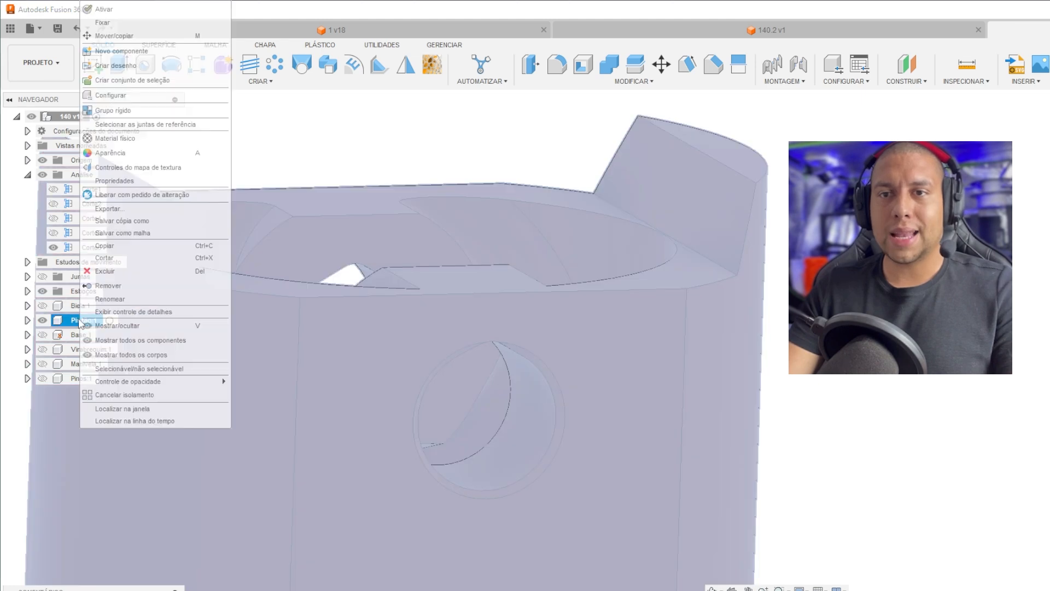
left_click(122, 233)
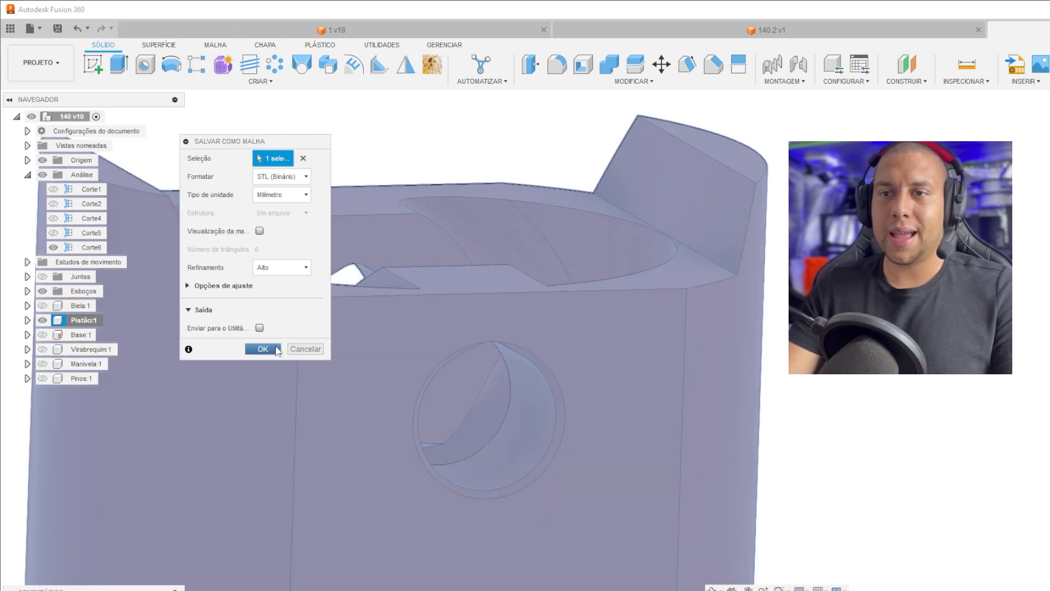
left_click(278, 348)
left_click_drag(840, 125, 637, 50)
left_click(776, 551)
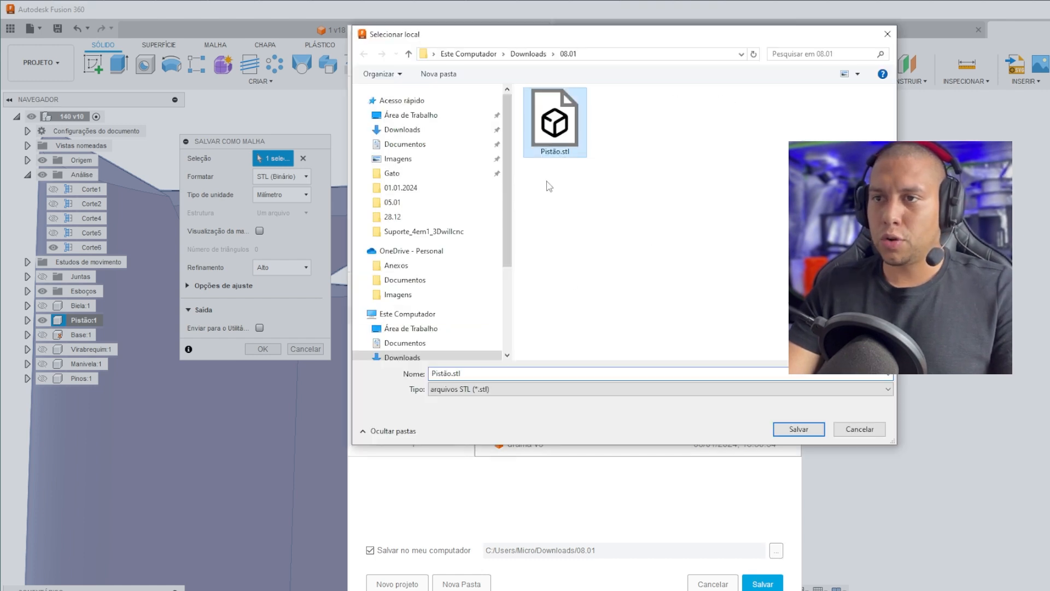
Step: Name the mesh file Pistao2.stl and save it in the Downloads/08.01 folder
left_click(450, 373)
key("BackSpace")
key("BackSpace")
type("ao")
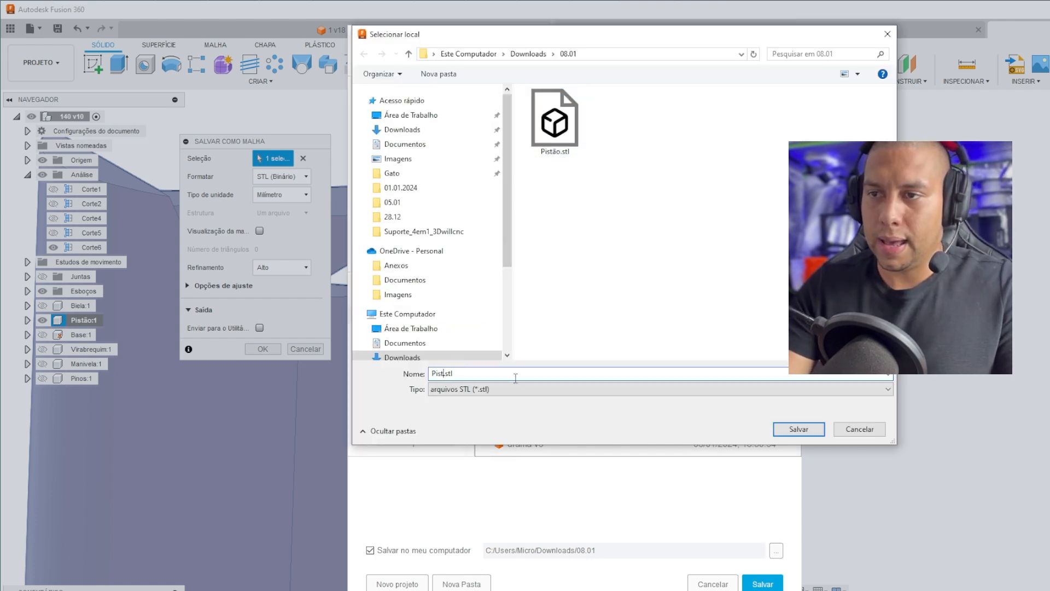
type("2")
key("Return")
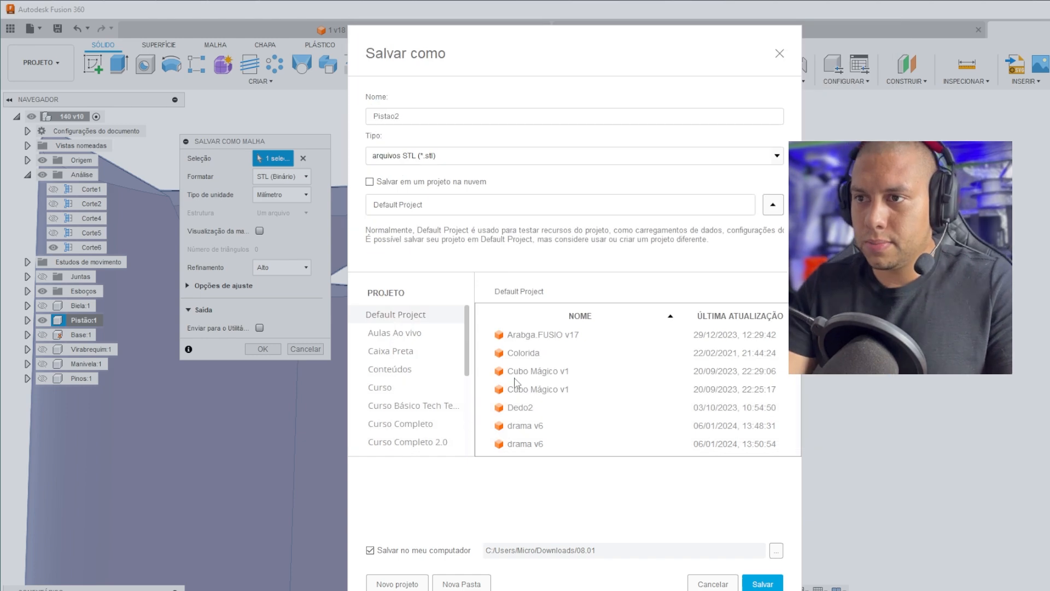
left_click(761, 583)
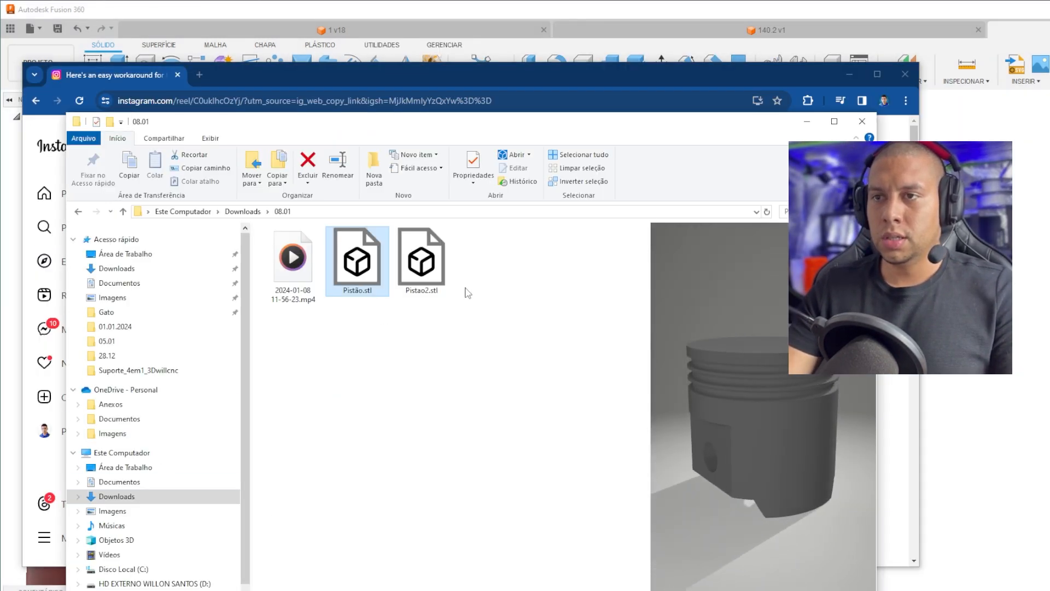
Step: Load Pistao2.stl from the 08.01 folder into UltiMaker Cura and flip it so its crown rests on the build plate
left_click_drag(427, 267, 277, 317)
left_click(436, 50)
right_click_drag(667, 240, 427, 274)
left_click(408, 287)
left_click(16, 264)
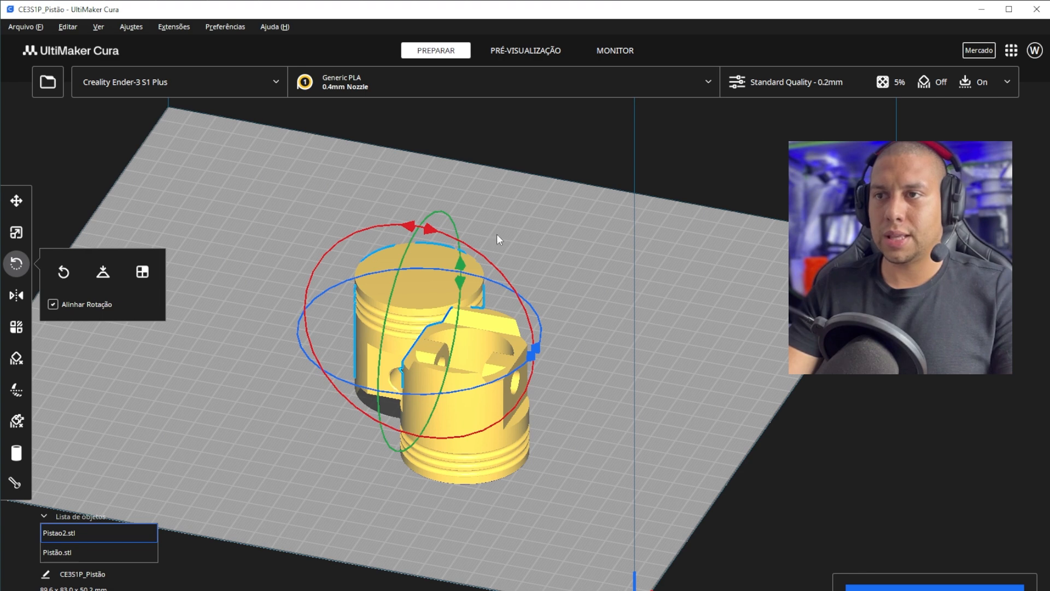
left_click_drag(473, 248, 293, 323)
Step: Delete the original Pistão.stl from the build plate and undo the deletion
left_click(486, 479)
key("Delete")
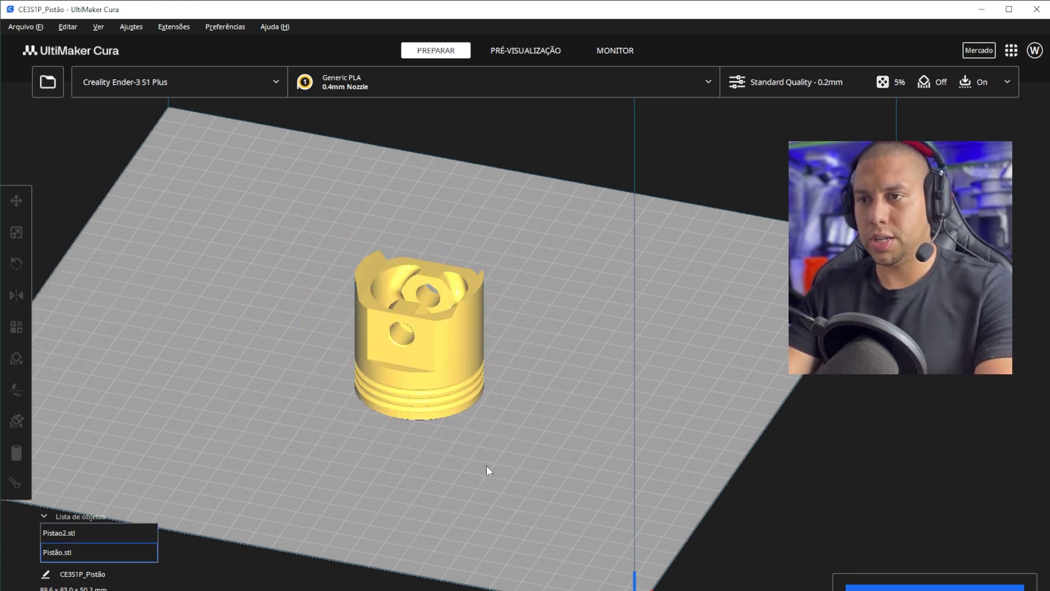
key("ctrl+z")
Step: Move the original Pistão.stl away from Pistao2.stl and rotate Pistao2.stl about its vertical axis to face the same way
left_click(18, 201)
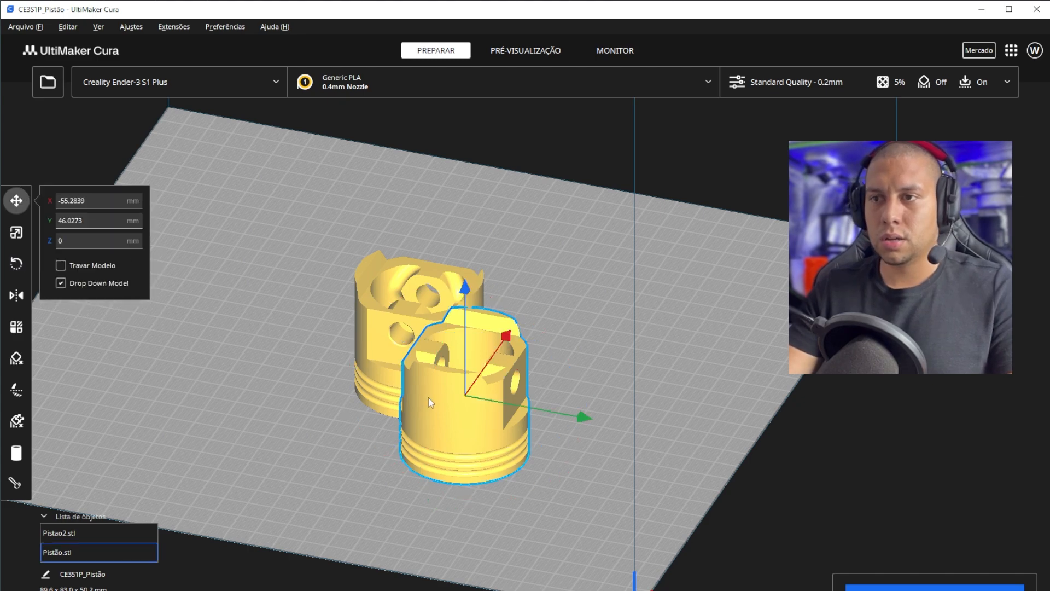
left_click_drag(431, 400, 447, 441)
left_click(395, 358)
left_click(17, 264)
left_click_drag(566, 301, 435, 188)
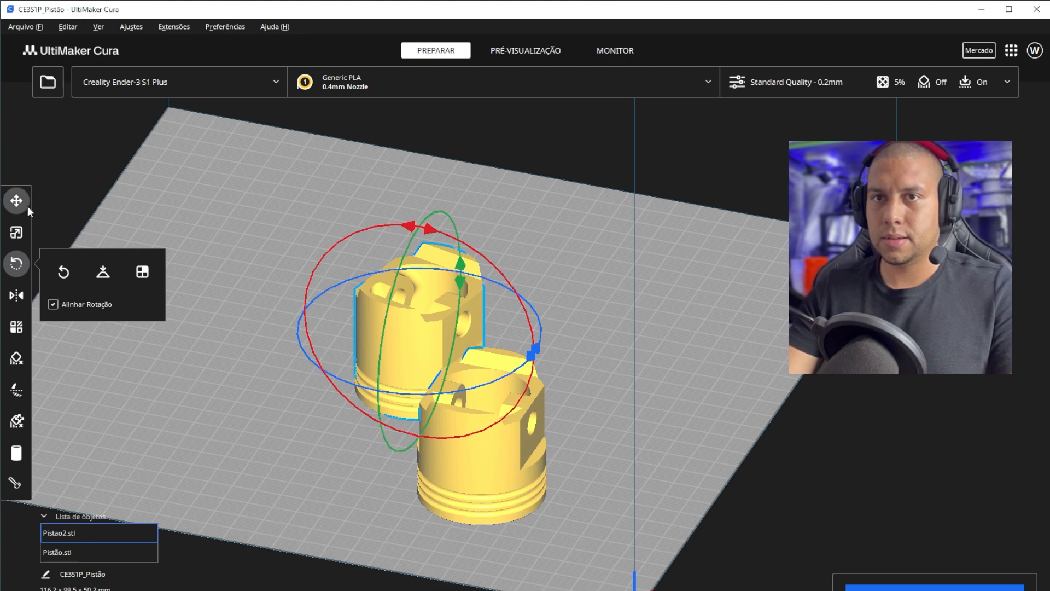
Step: Place Pistao2.stl beside the original piston and fine-tune its rotation about the vertical axis to match the original's orientation
left_click(16, 201)
left_click(721, 346)
right_click_drag(603, 359, 485, 375)
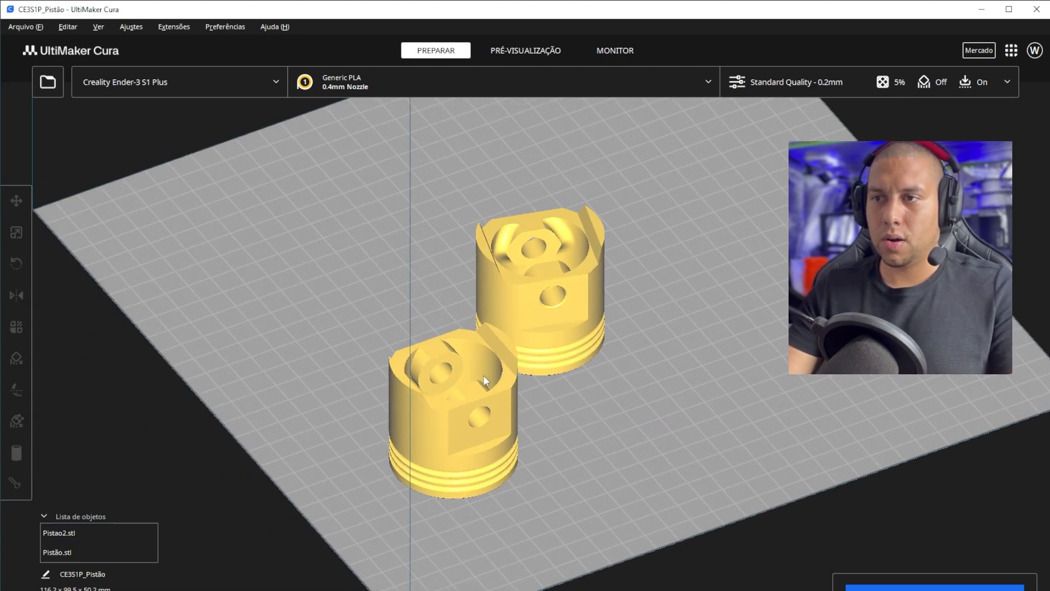
left_click(539, 331)
left_click_drag(547, 363, 627, 438)
left_click_drag(582, 412, 582, 412)
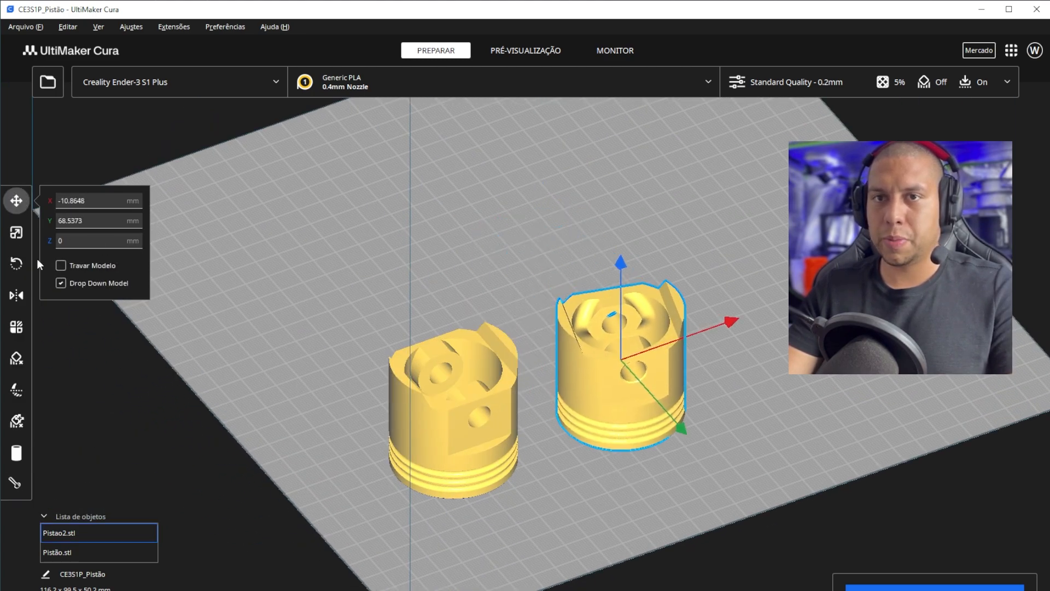
left_click(16, 264)
left_click_drag(711, 418, 739, 407)
Step: Slice the two pistons at the 0.2 mm Standard Quality profile and open the layer preview
left_click(897, 587)
middle_click_drag(768, 367, 690, 328)
left_click(689, 332)
scroll(688, 343, "up", 3)
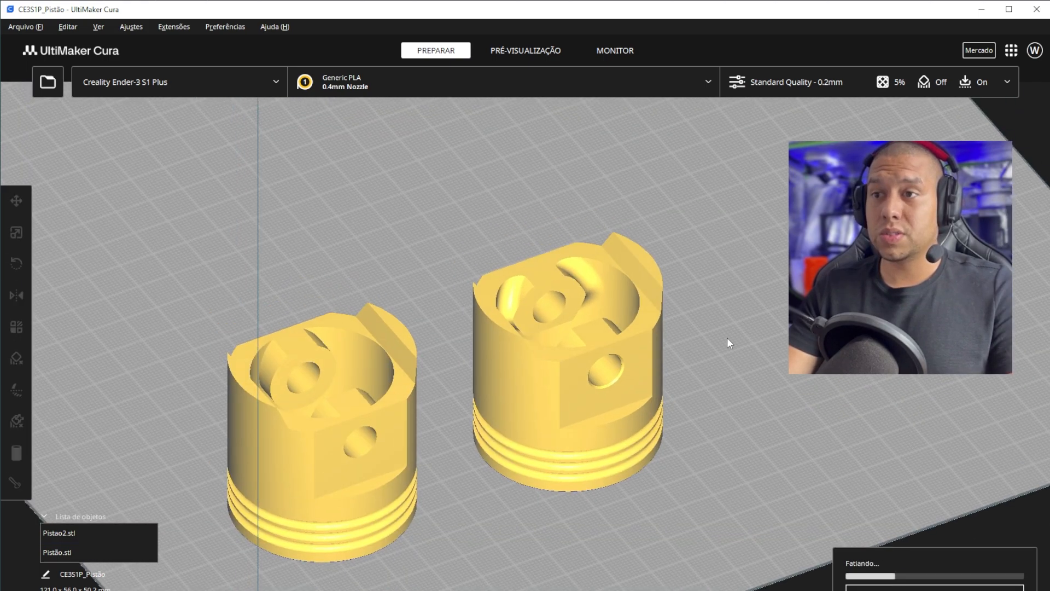
right_click_drag(690, 378, 711, 285)
left_click(522, 52)
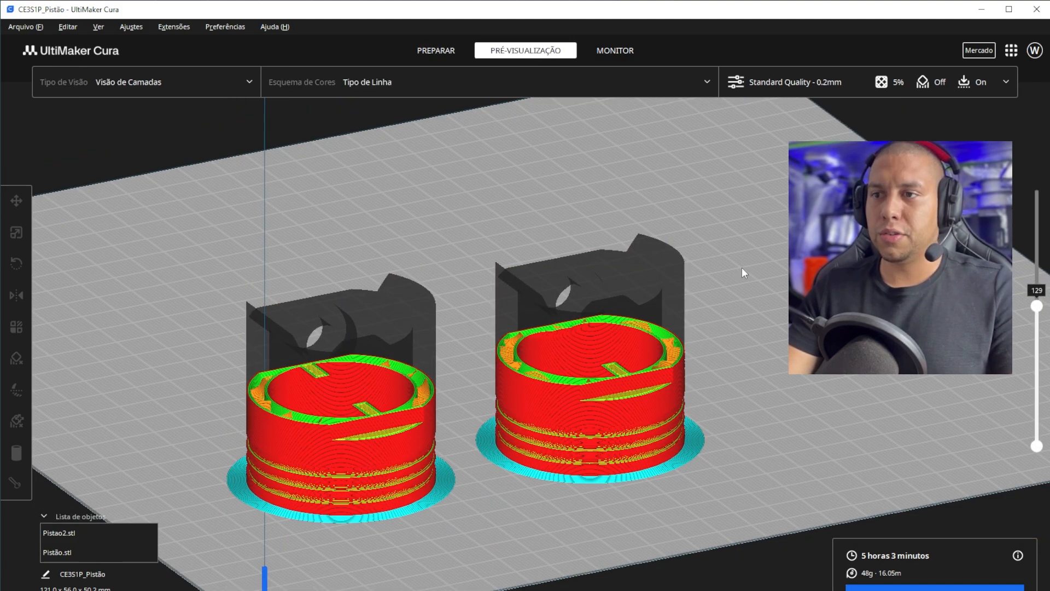
Step: Raise the layer preview to layer 204 and compare how the pin bosses of both pistons are built up
scroll(744, 273, "up", 5)
middle_click_drag(744, 274, 738, 290)
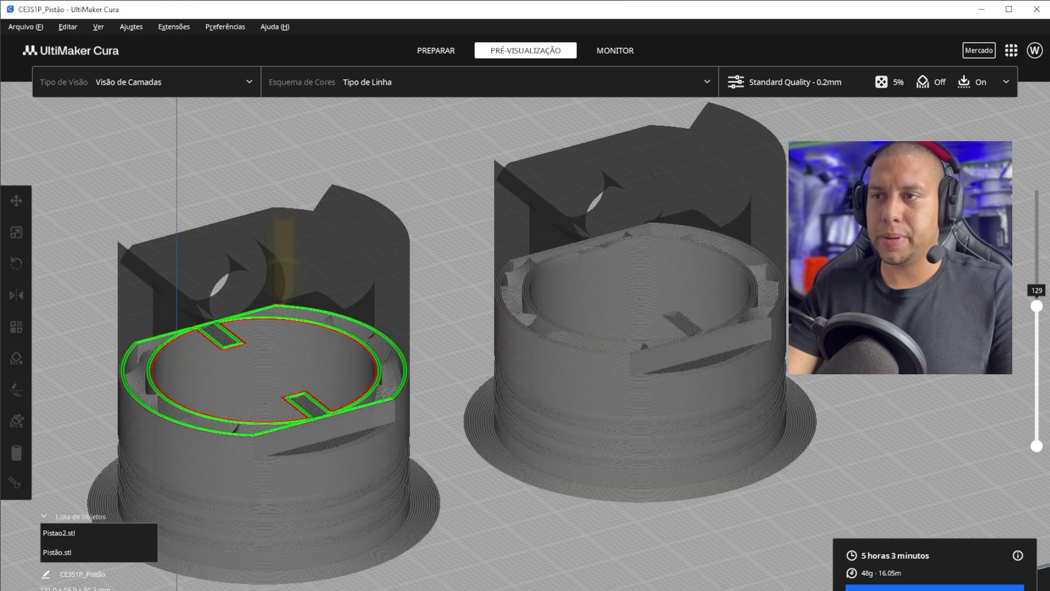
middle_click_drag(735, 243, 653, 271)
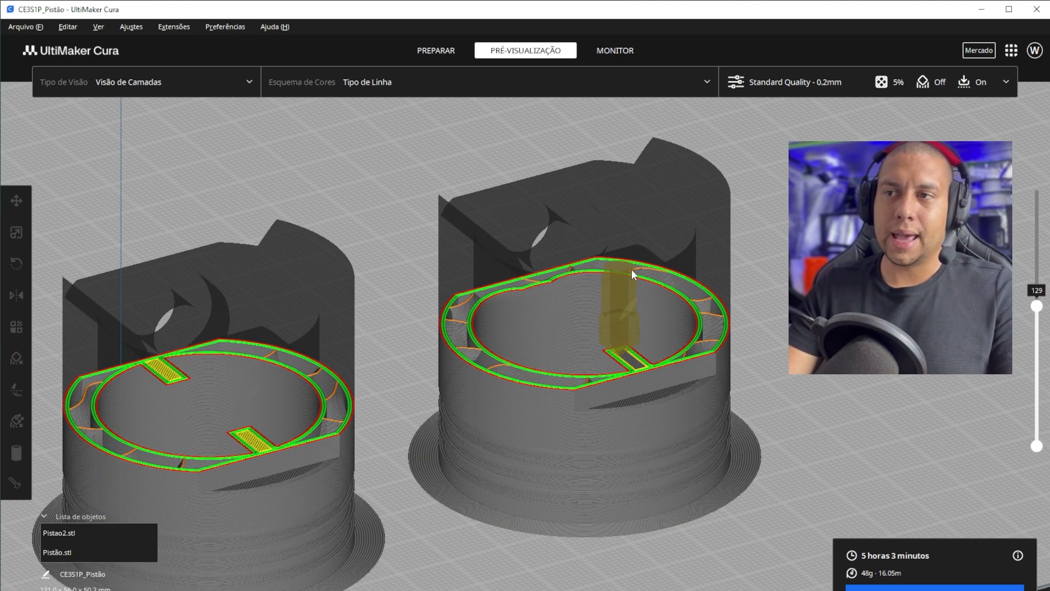
left_click_drag(1038, 310, 1047, 249)
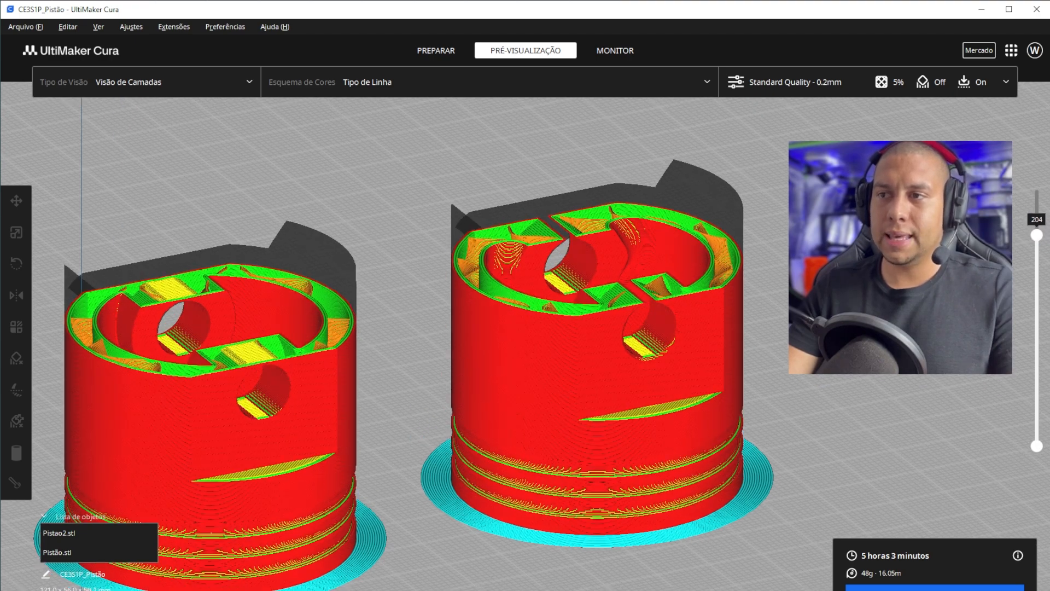
Step: Extend the preview to layer 251 and examine the layers around the peaked pin hole up close and from the side
right_click_drag(821, 340, 600, 241)
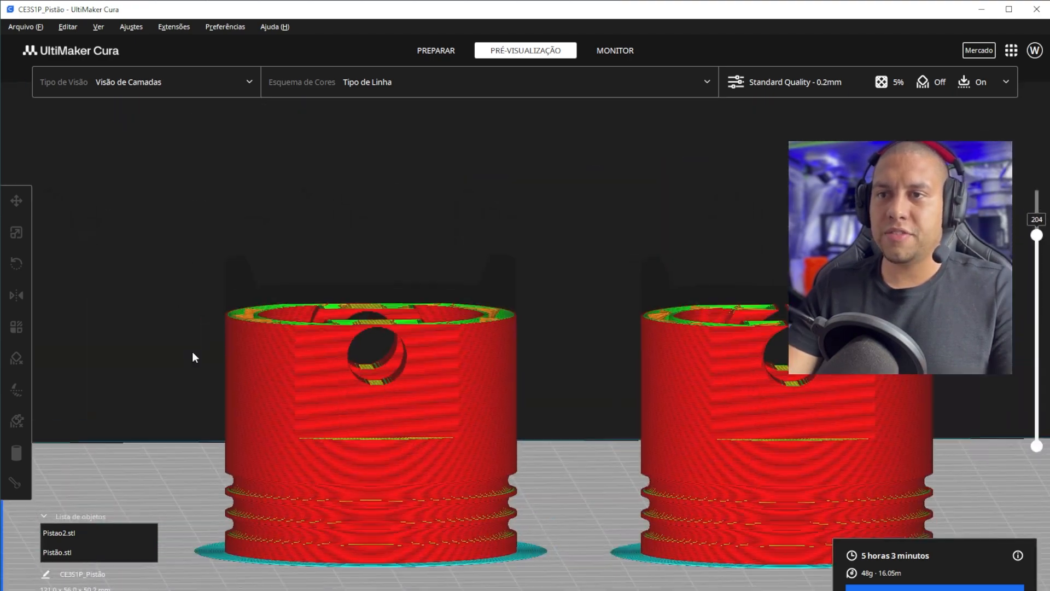
scroll(179, 310, "up", 15)
scroll(427, 288, "down", 8)
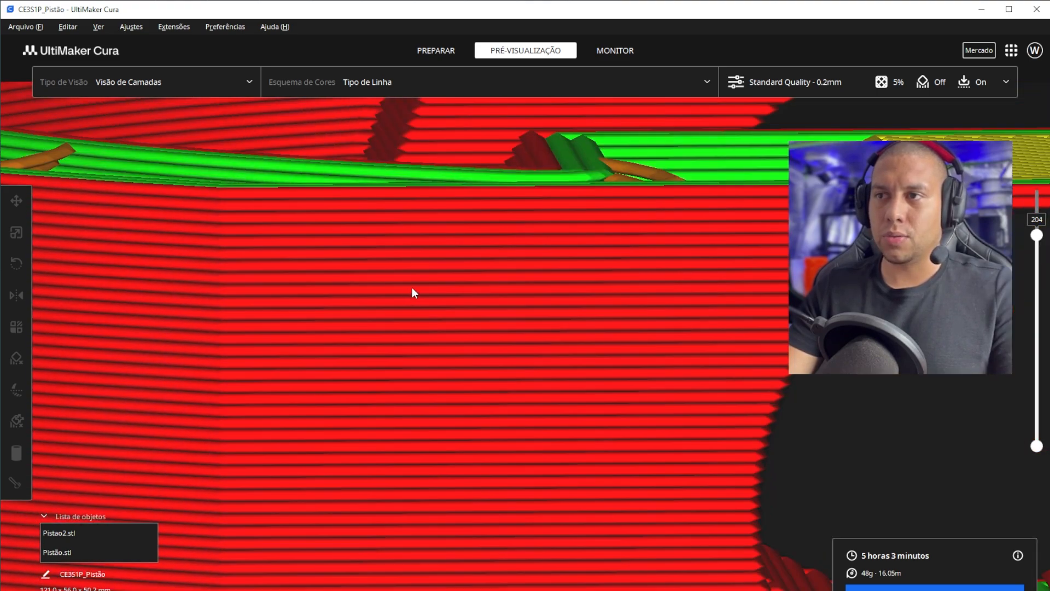
scroll(599, 295, "up", 6)
right_click_drag(474, 278, 518, 263)
left_click_drag(1039, 235, 1041, 202)
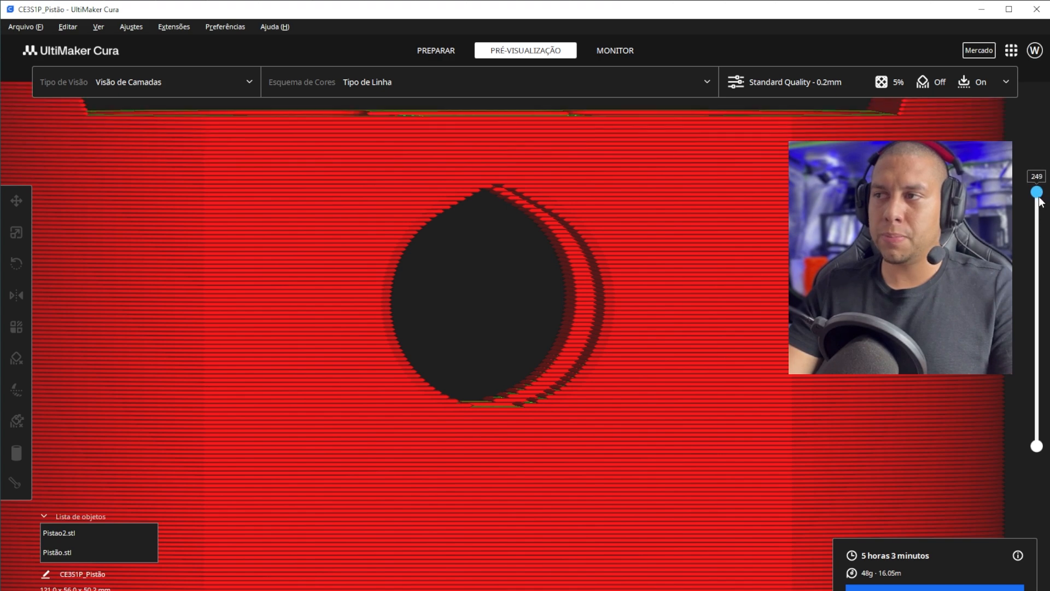
scroll(539, 223, "up", 3)
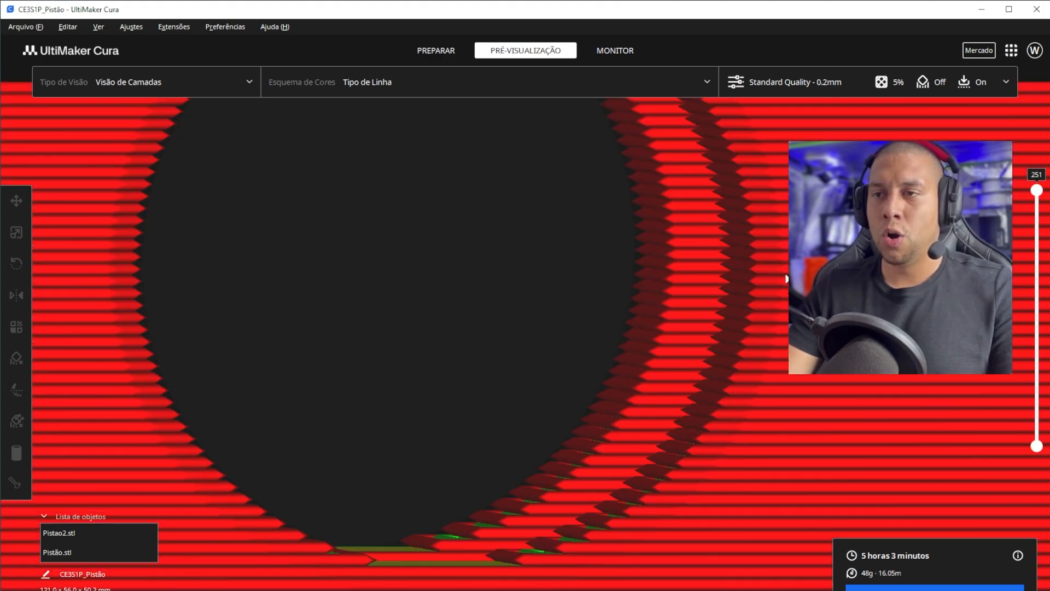
scroll(766, 273, "down", 5)
right_click_drag(687, 258, 800, 266)
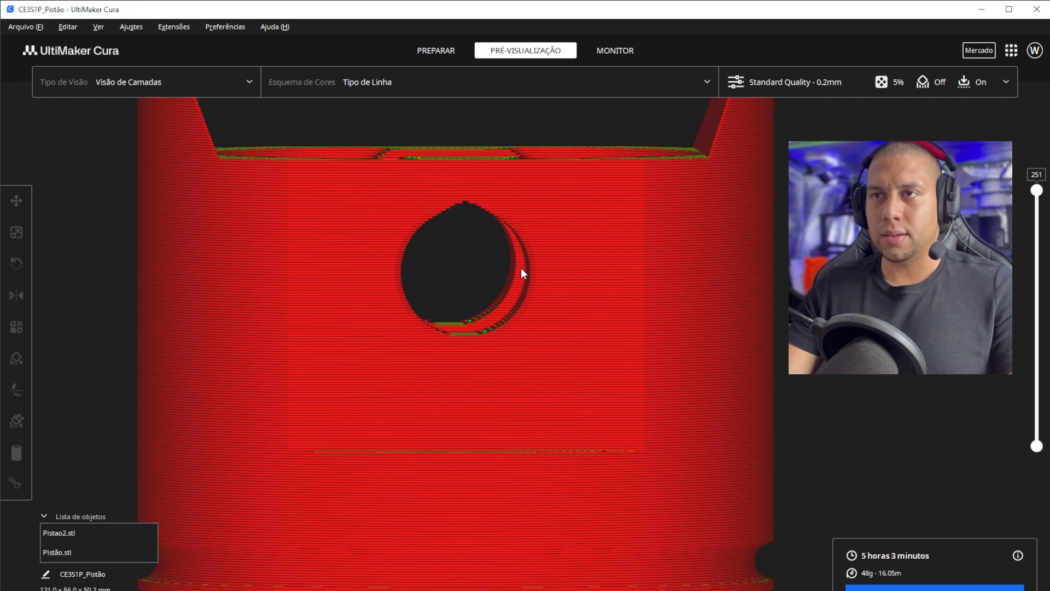
right_click_drag(521, 268, 765, 225)
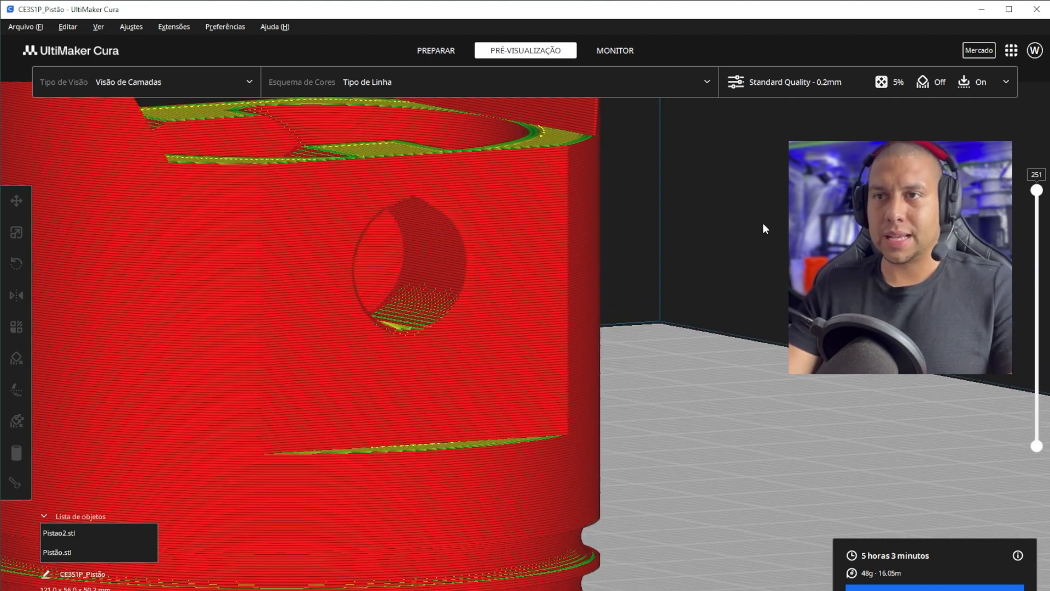
middle_click_drag(752, 221, 865, 266)
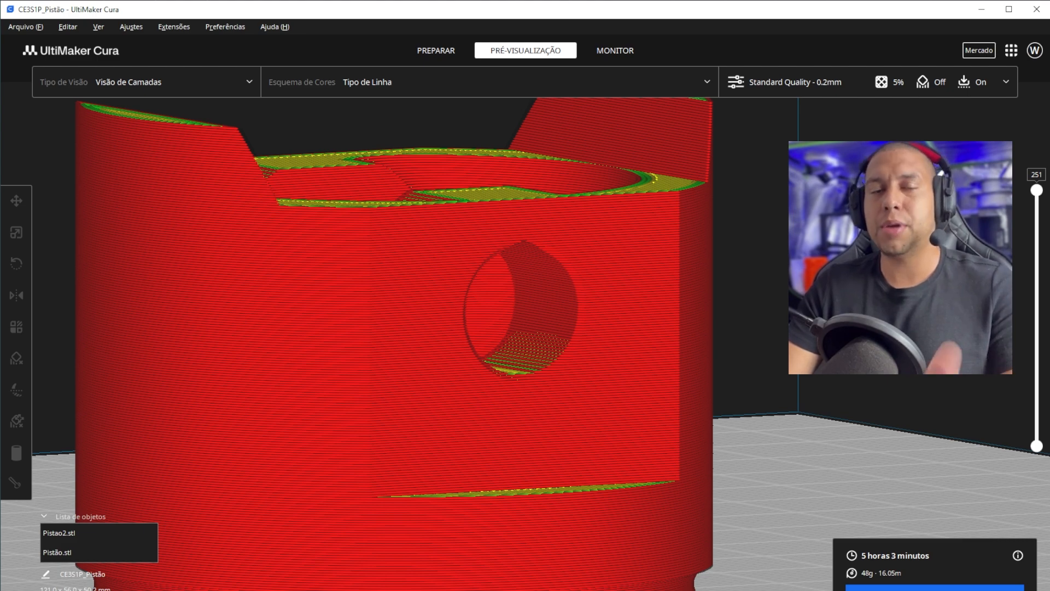
Step: Compare the two sliced pistons from several angles, checking their pin holes and the undersides of the internal bosses
scroll(765, 250, "down", 5)
right_click_drag(765, 244, 729, 267)
scroll(728, 252, "up", 2)
middle_click_drag(727, 244, 767, 217)
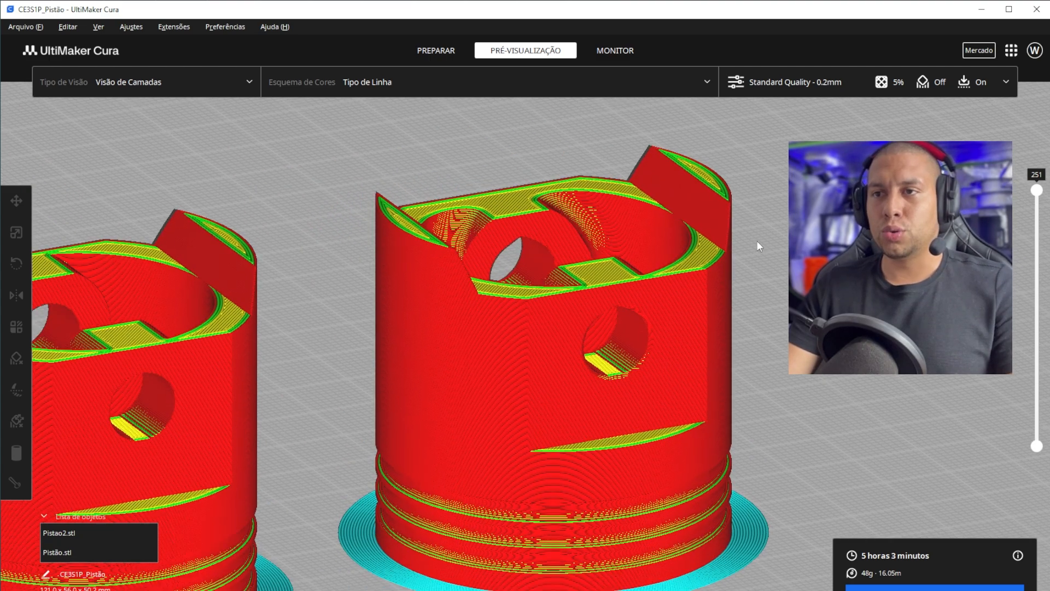
middle_click_drag(768, 269, 935, 225)
right_click_drag(810, 257, 612, 202)
scroll(549, 261, "down", 2)
scroll(602, 208, "up", 5)
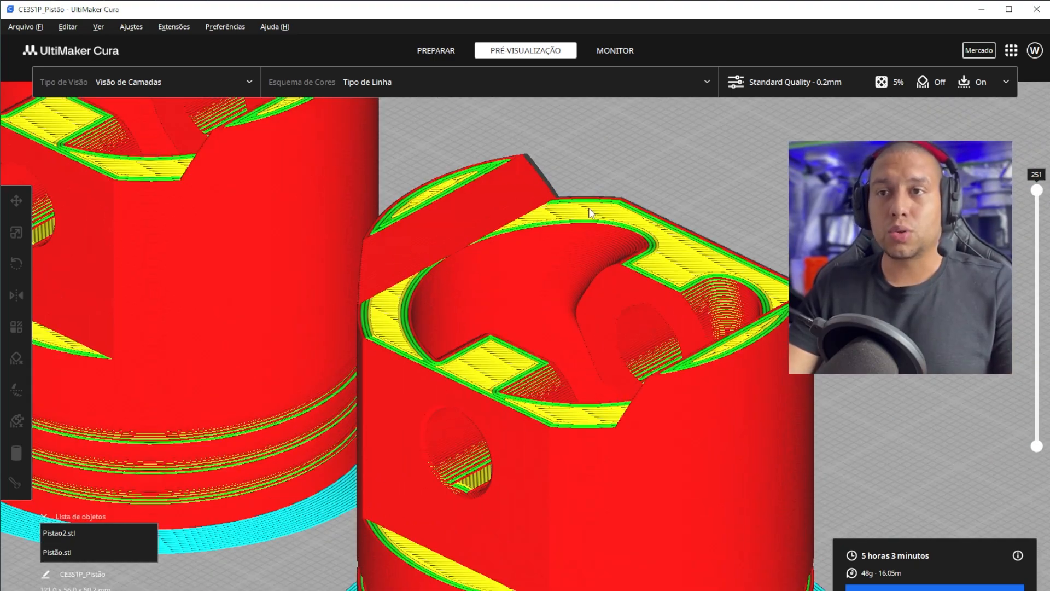
scroll(602, 252, "down", 5)
right_click_drag(640, 261, 637, 227)
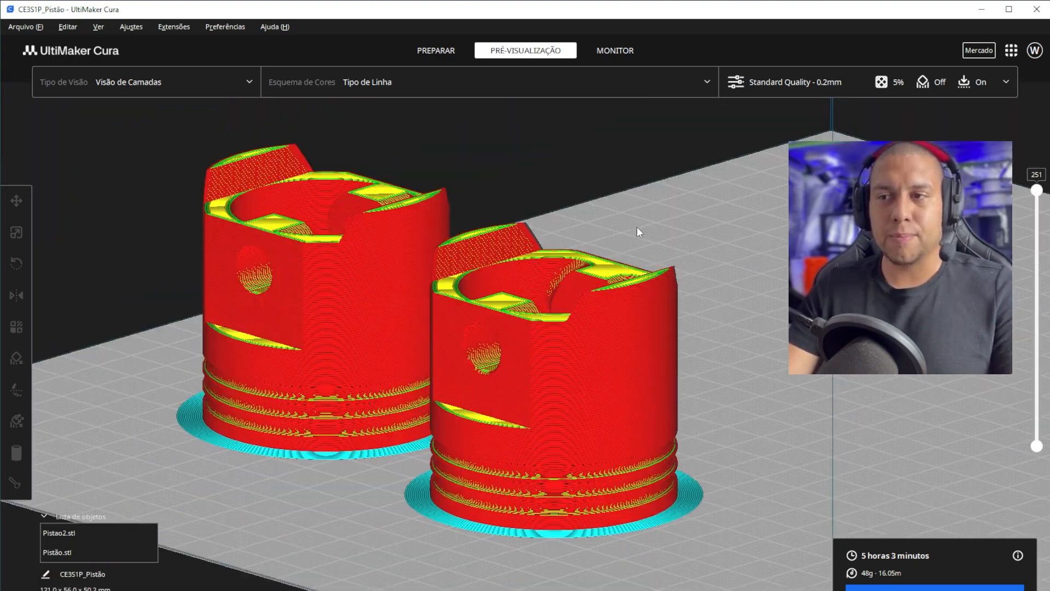